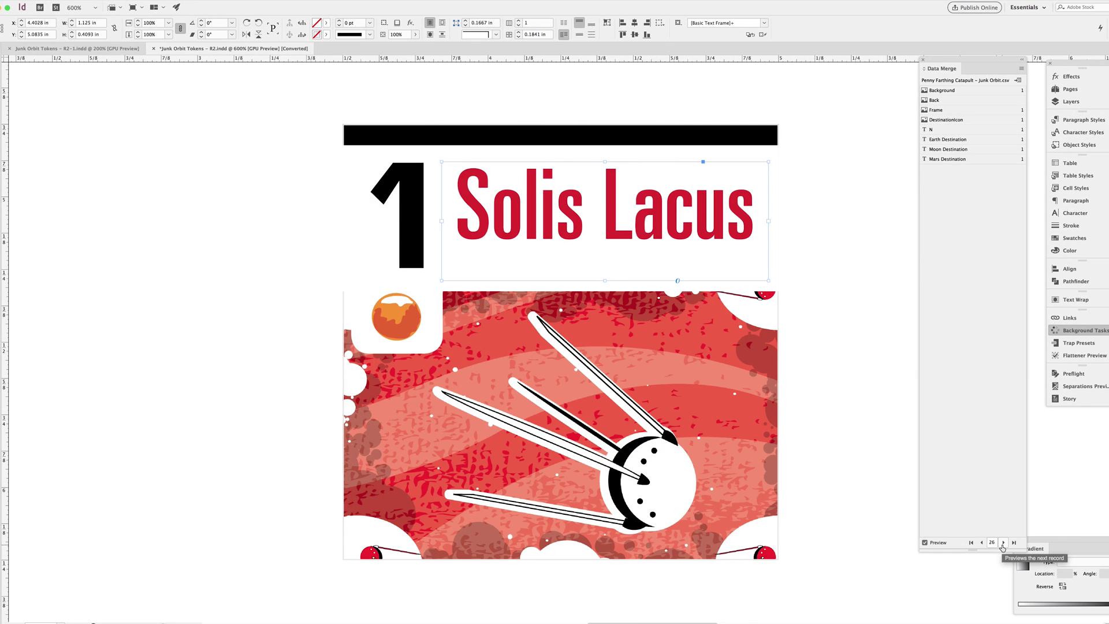
Step: Step back and forth through the merged records, then select the orange Mars planet icon
click(982, 542)
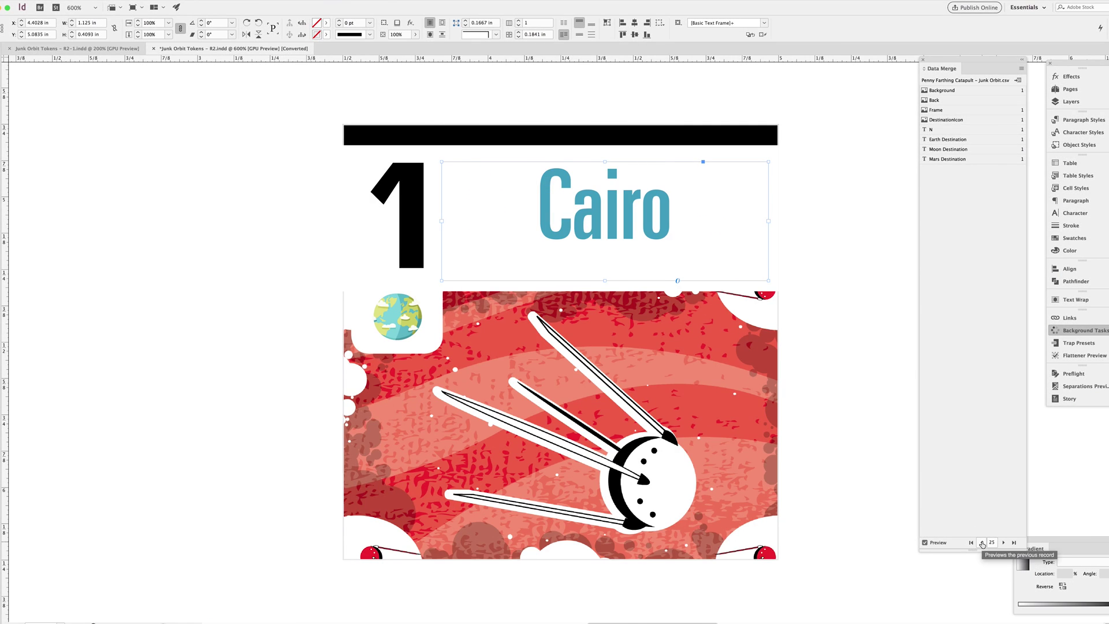
click(982, 542)
click(1004, 543)
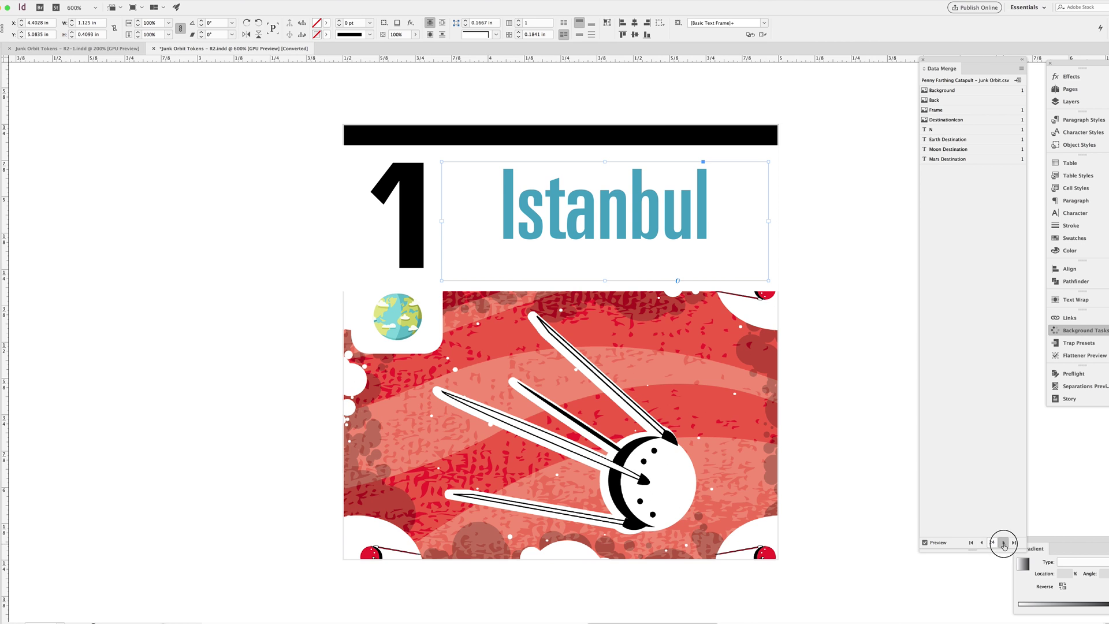
click(1003, 542)
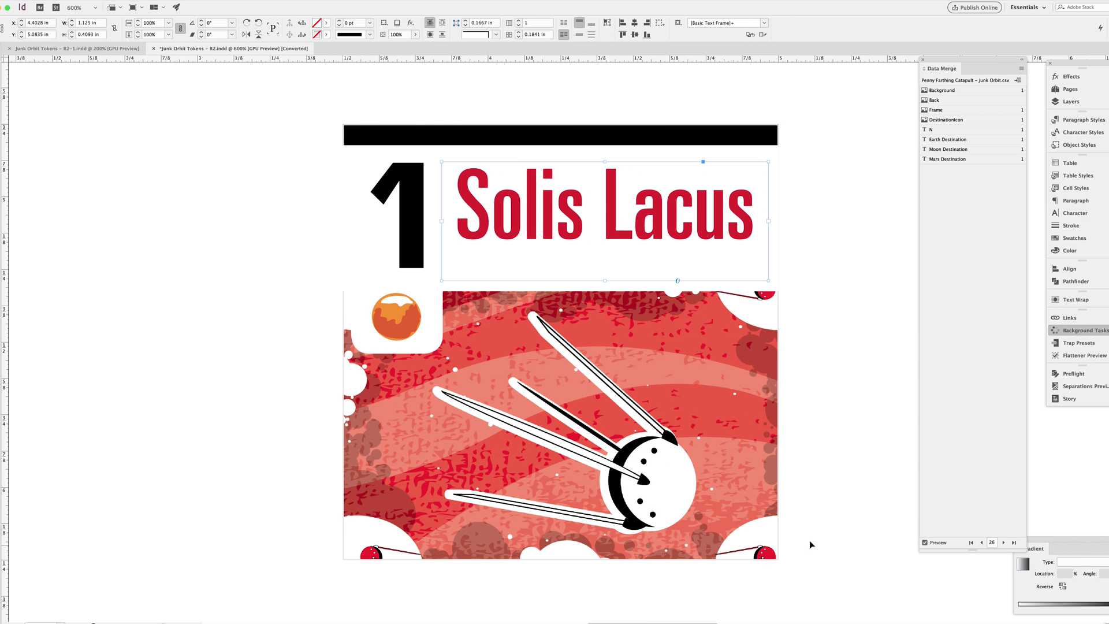
click(406, 332)
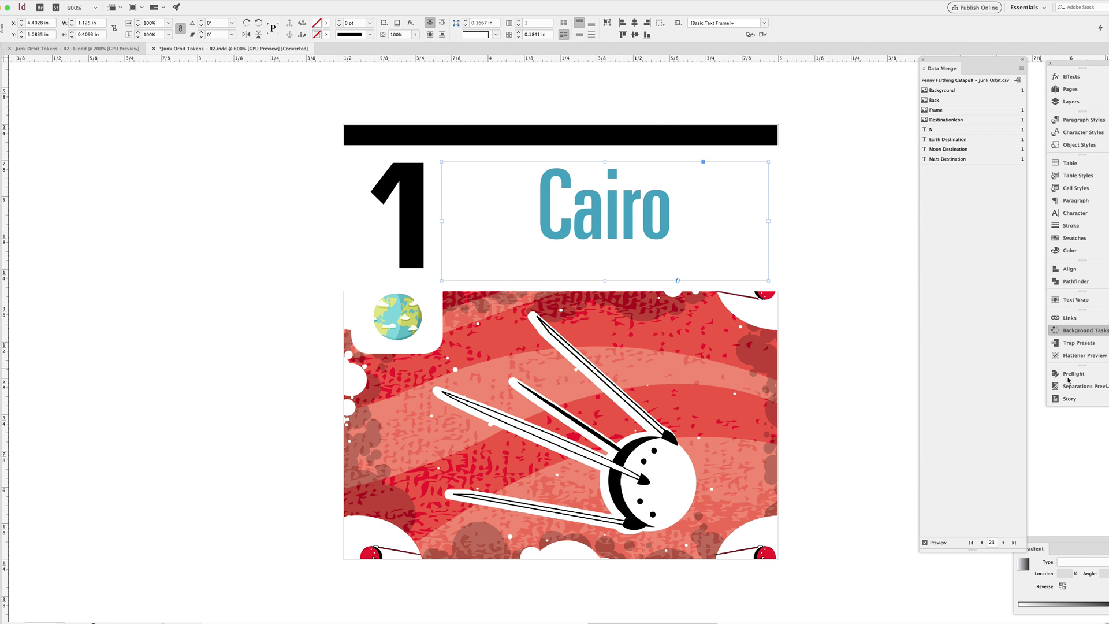
Step: Open Swatches, advance the preview three records to Solis Lacus, and select its city name text
click(1072, 238)
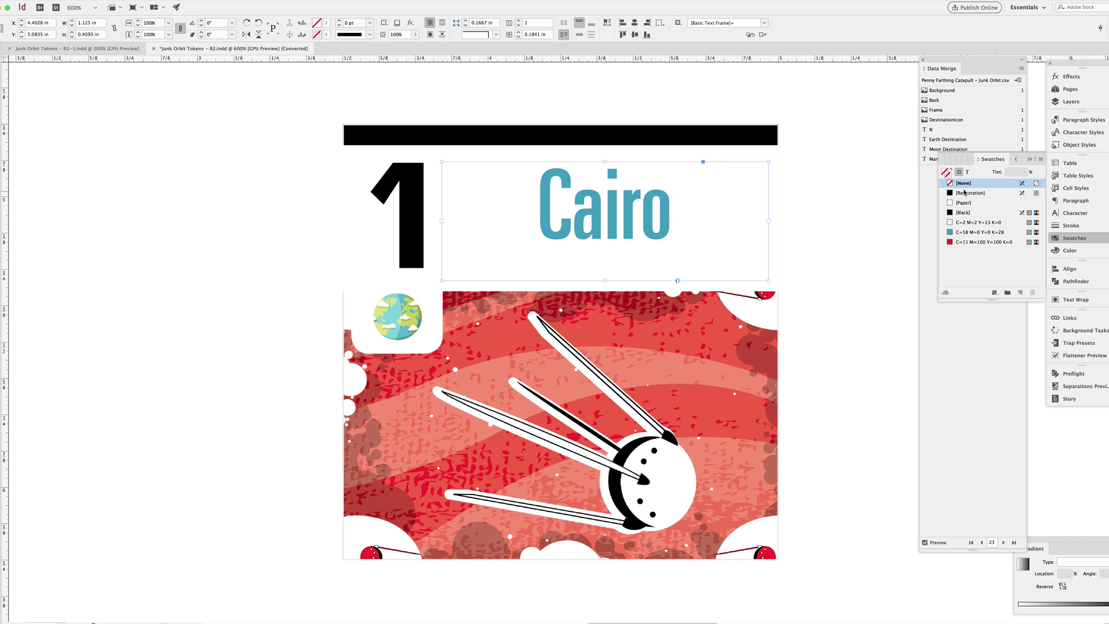
double_click(711, 215)
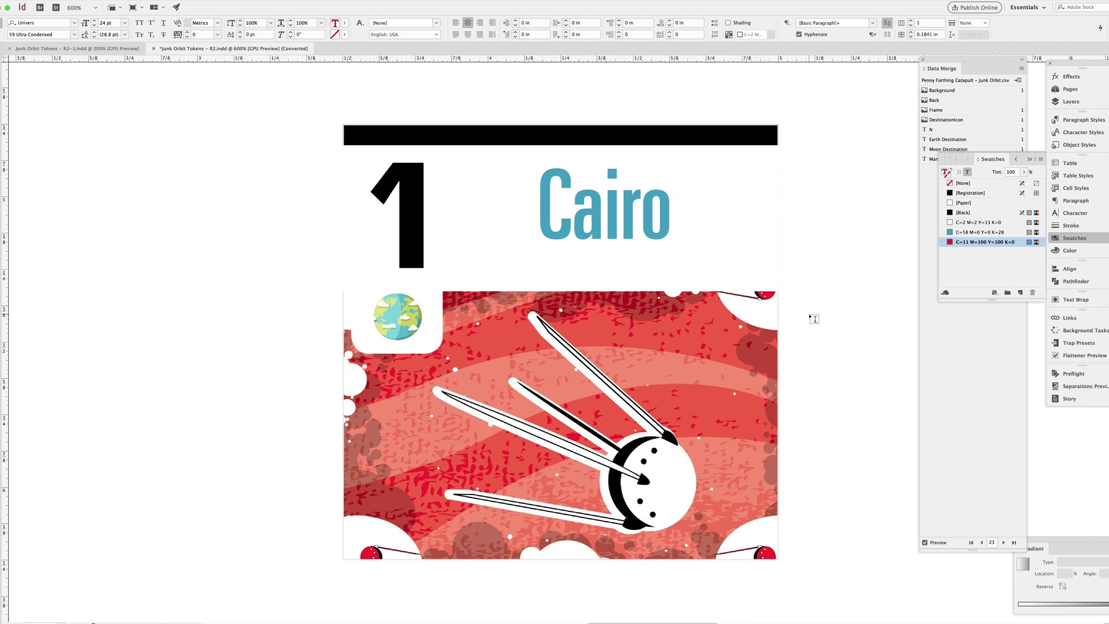
click(1002, 543)
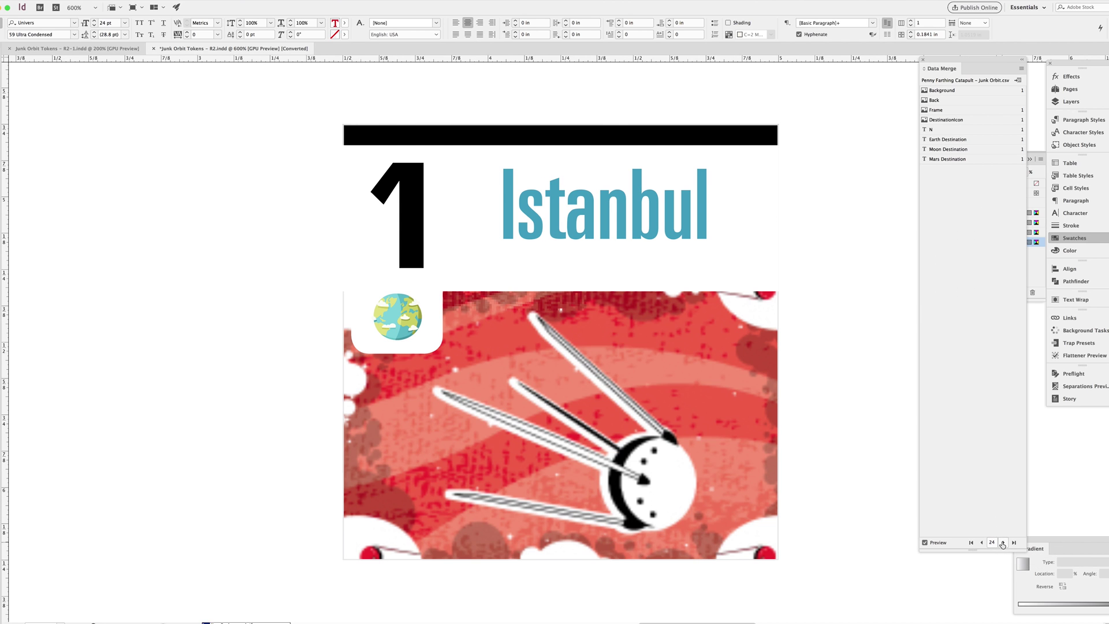
click(1002, 543)
click(1002, 543)
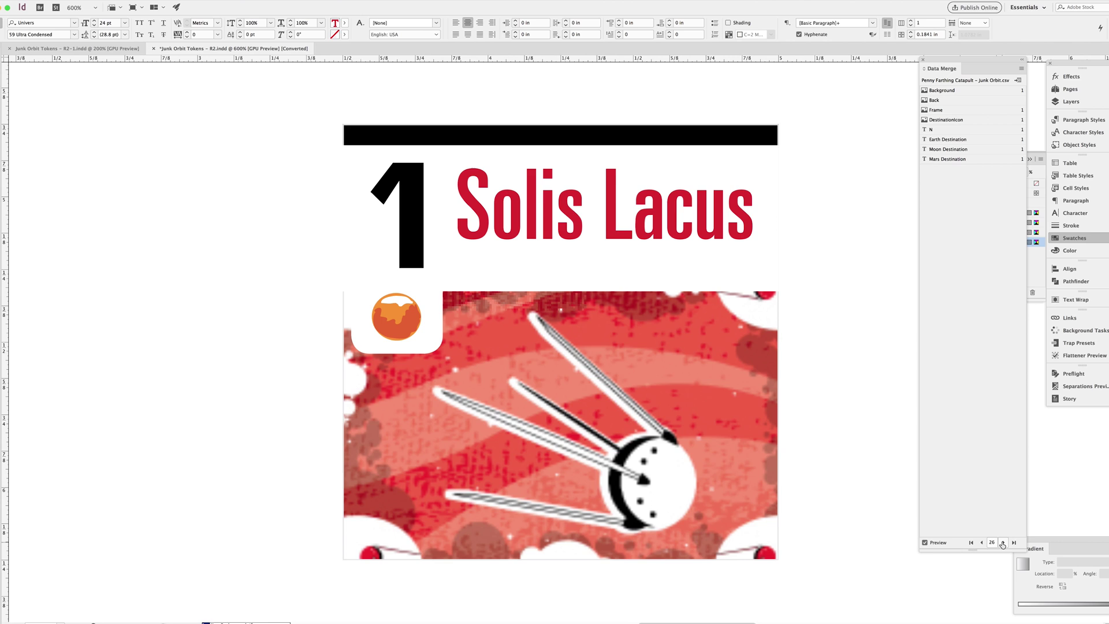
triple_click(646, 220)
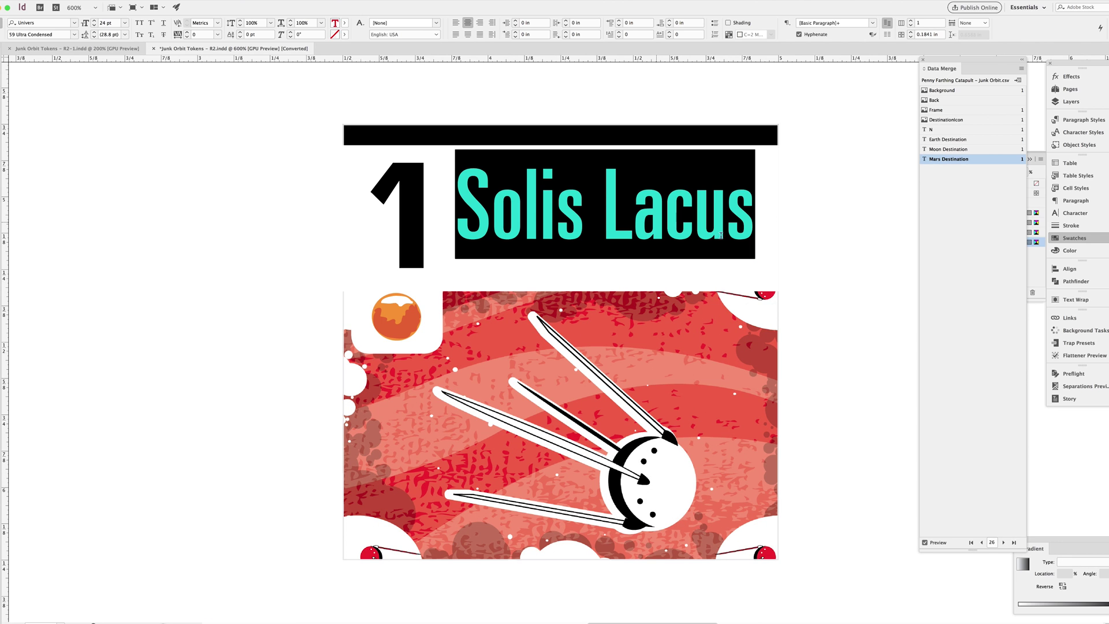
click(1028, 255)
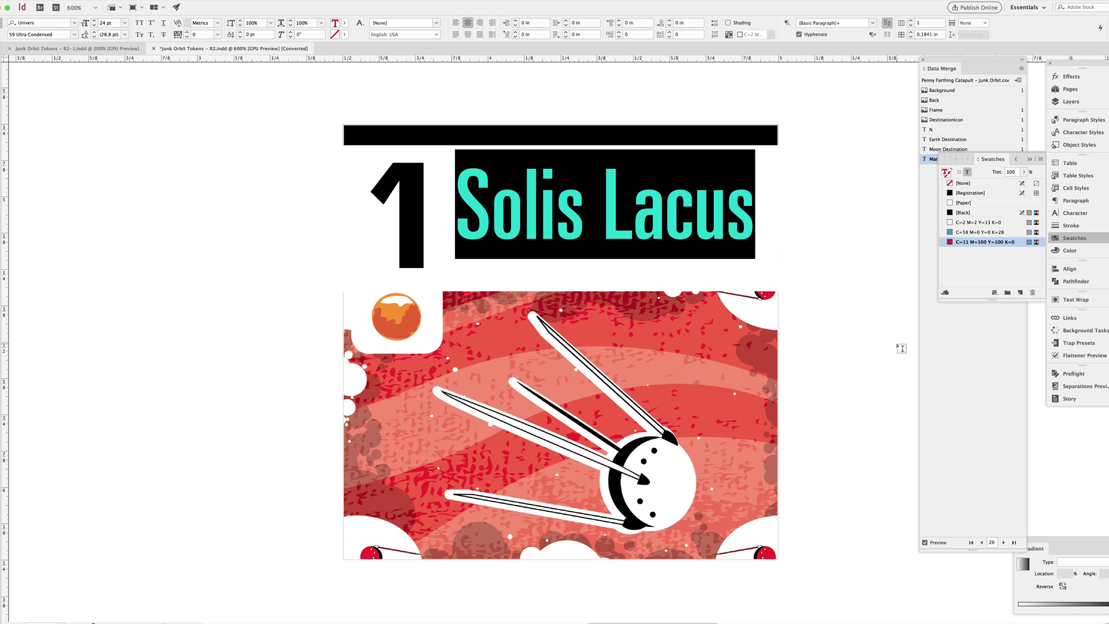
key(Escape)
Step: With merge preview off, set the Mars destination frame's width to 2.75 in
click(936, 543)
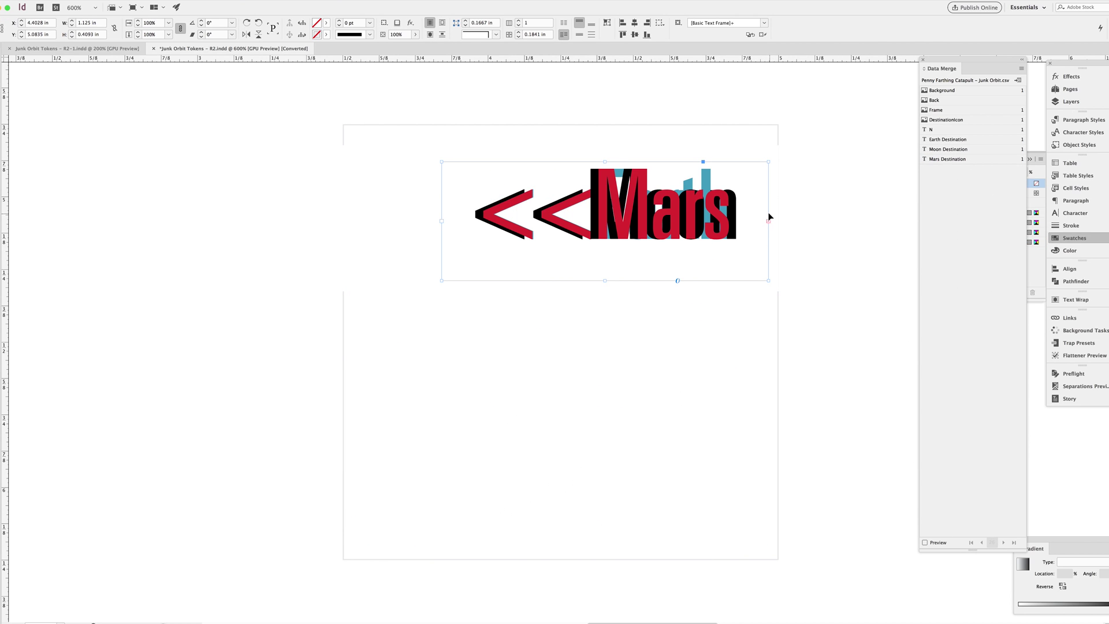
click(754, 286)
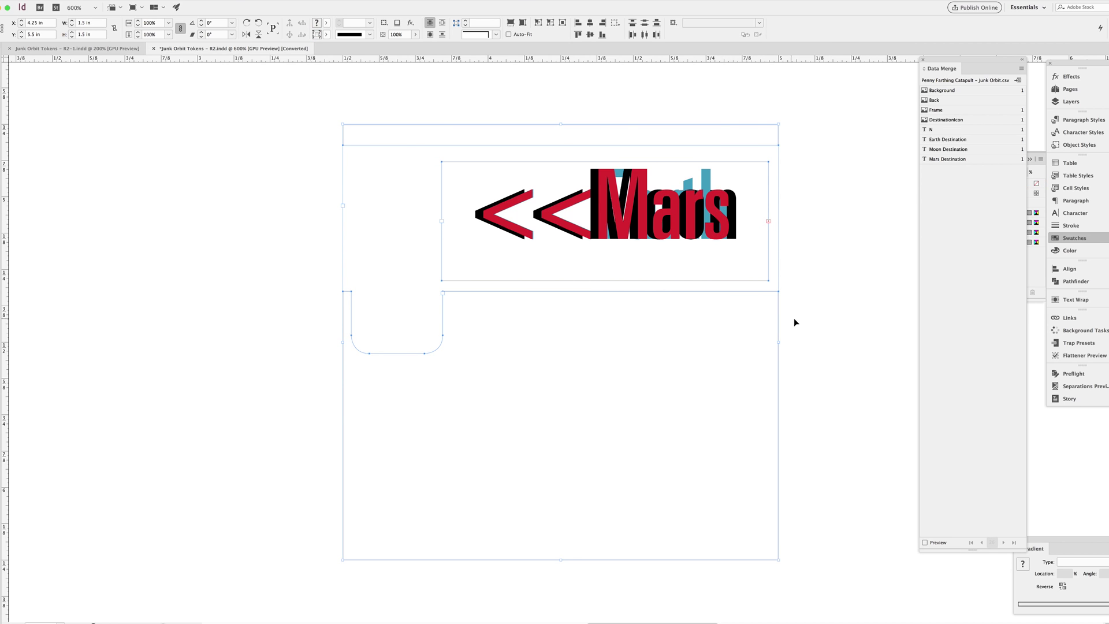
click(414, 309)
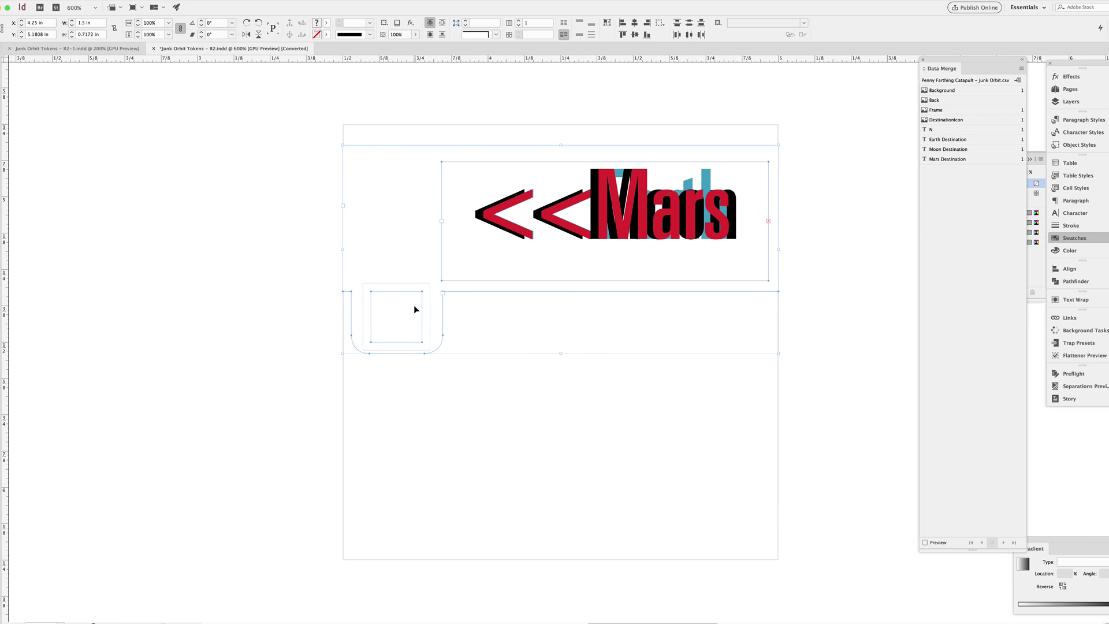
click(538, 208)
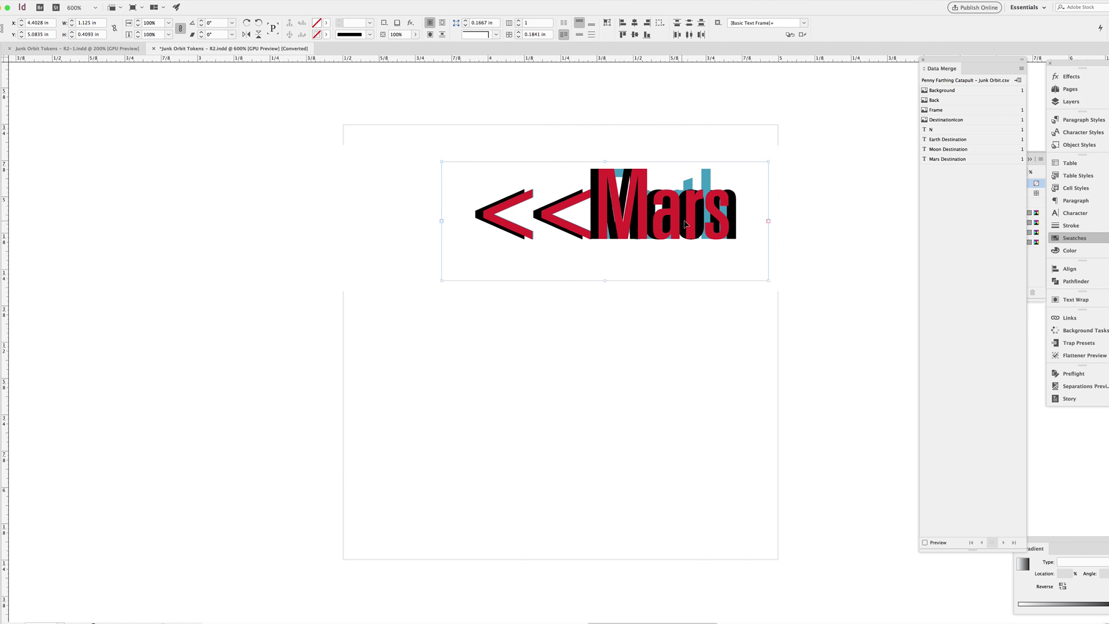
click(92, 23)
text(2.25)
key(Return)
text(2.75)
key(Return)
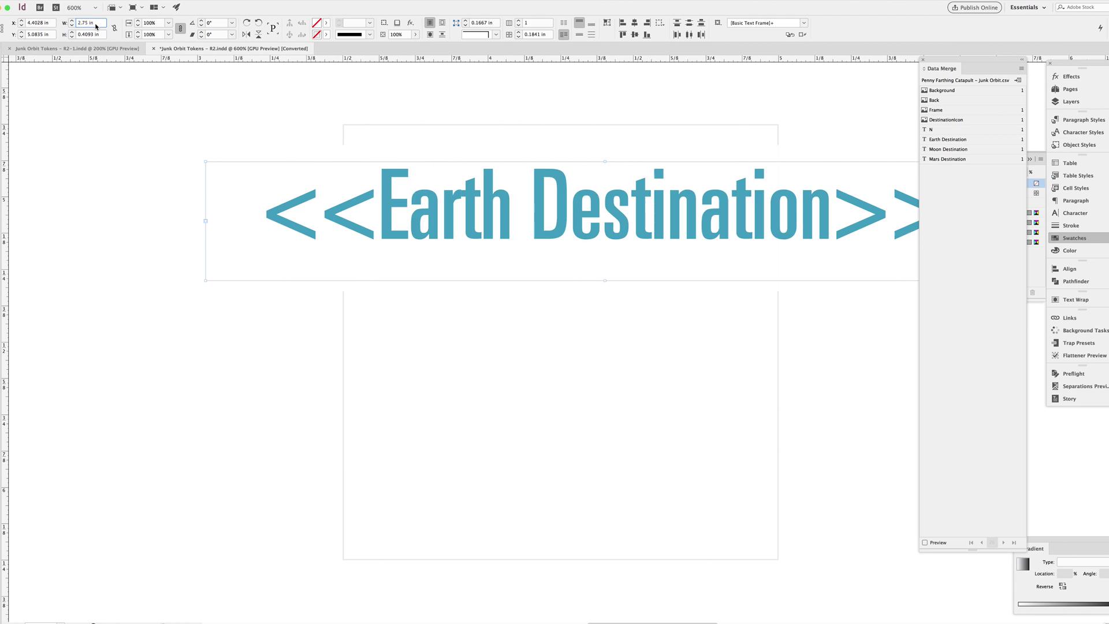
click(182, 127)
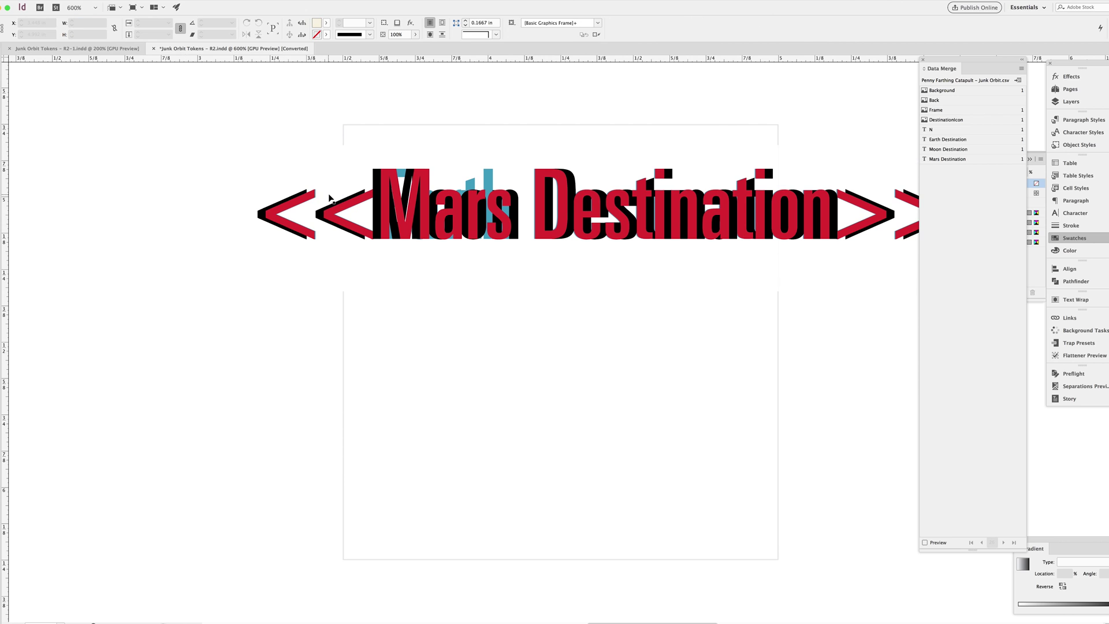
Step: Move the Mars frame up above the others and nudge the Moon frame upward
click(330, 279)
drag(329, 279, 329, 198)
key(shift+Up)
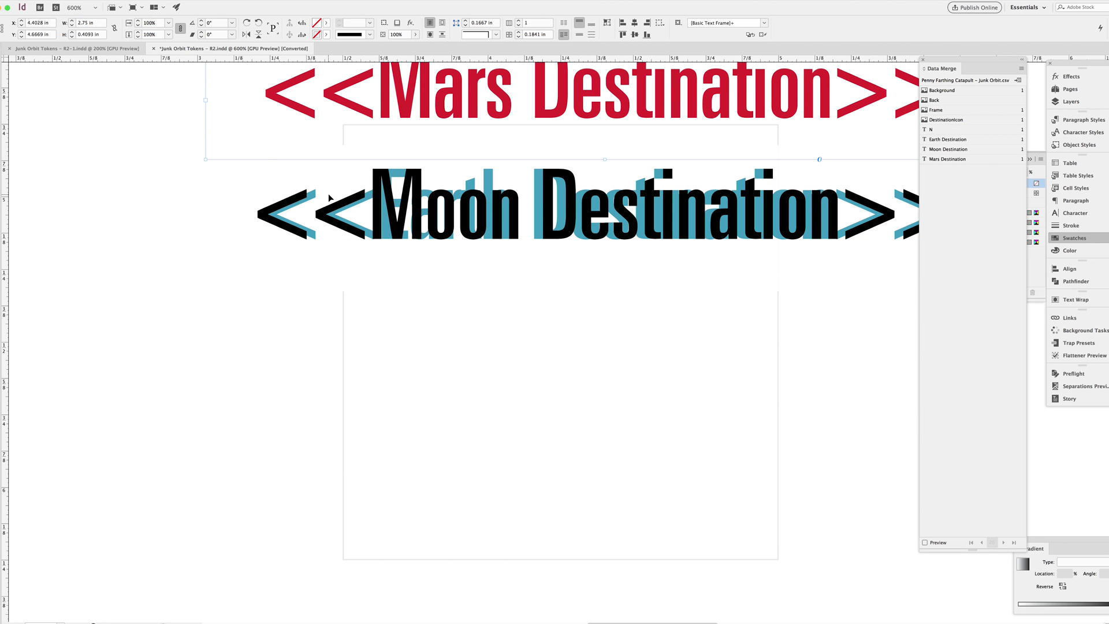
click(368, 253)
key(shift+Up)
key(shift+Up)
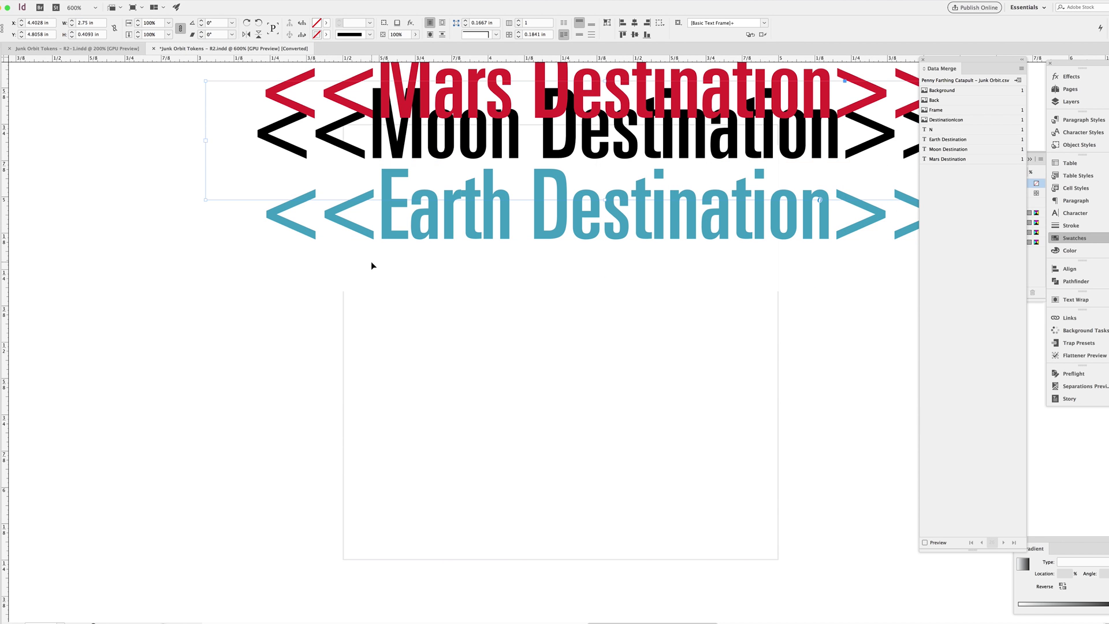
key(Down)
key(Down)
key(Down)
key(Down)
key(Down)
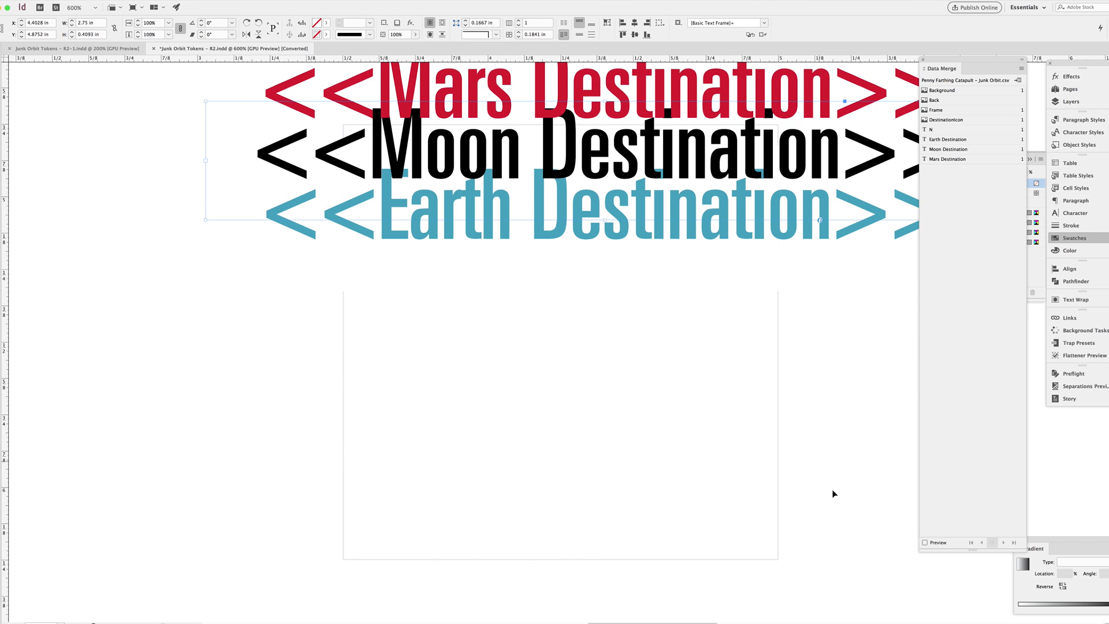
Step: Turn merge preview back on and step back to record 21, Planck, before switching to the spreadsheet
click(925, 542)
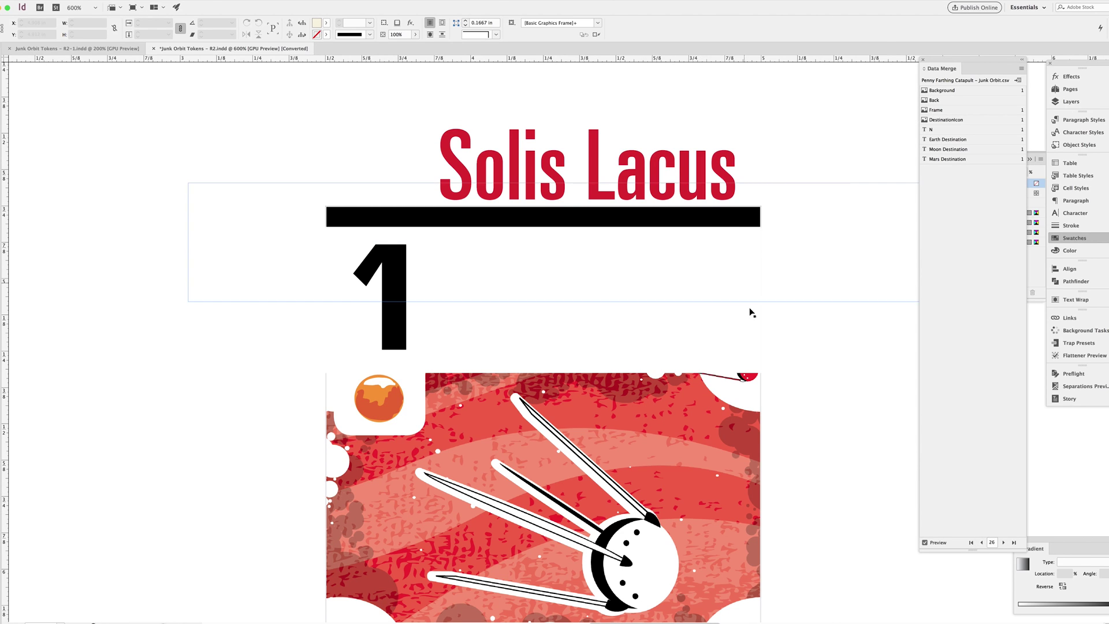
click(979, 542)
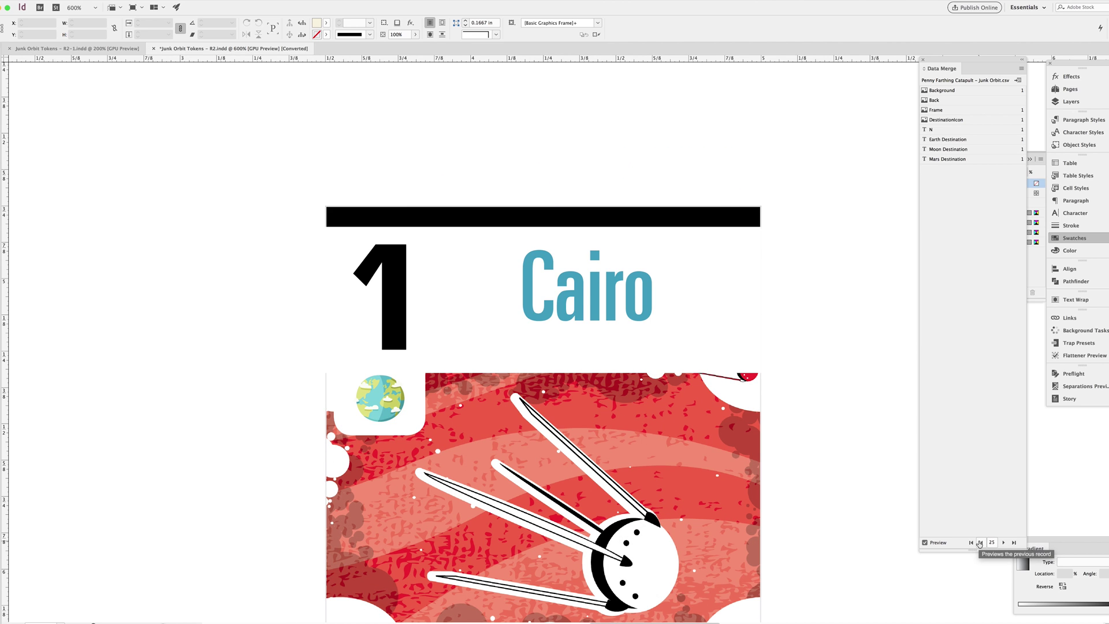
click(980, 543)
click(980, 543)
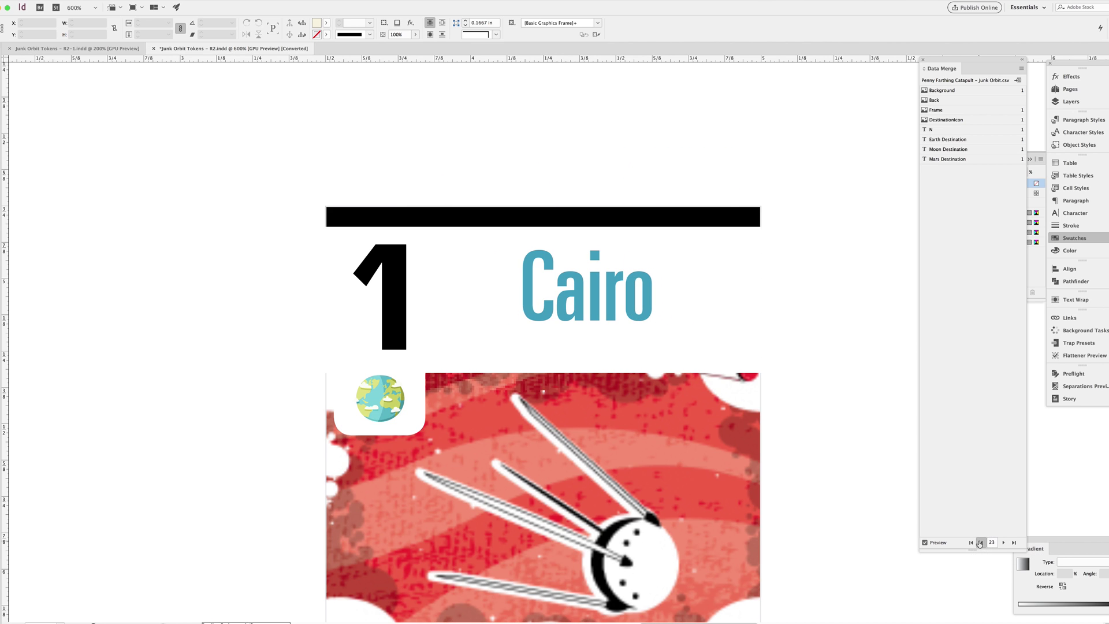
click(980, 542)
click(980, 542)
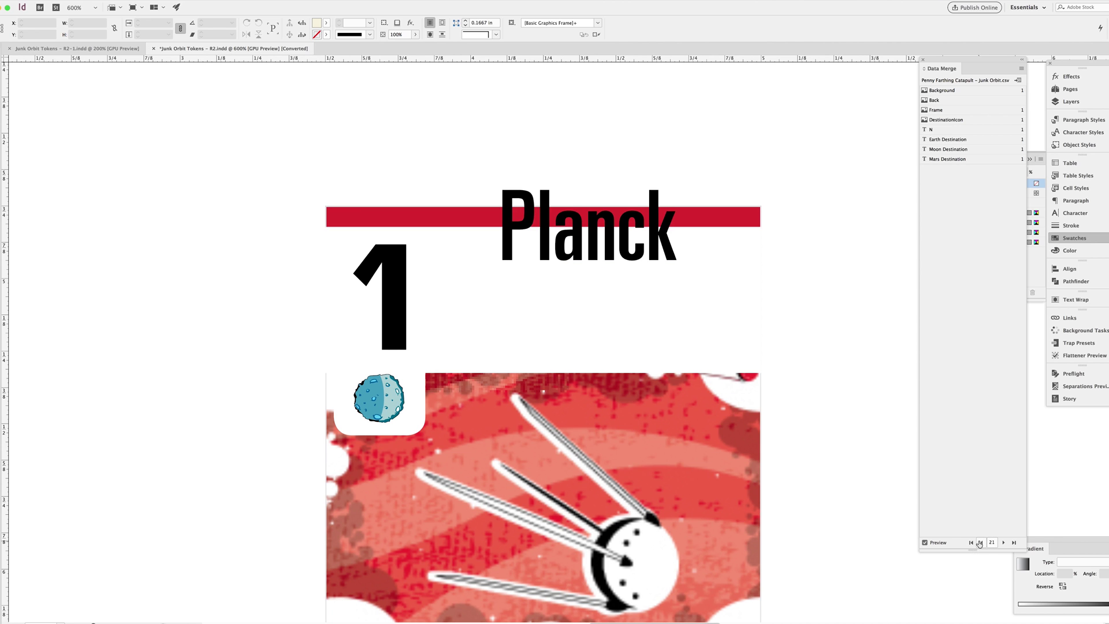
key(super+Tab)
key(super+Tab)
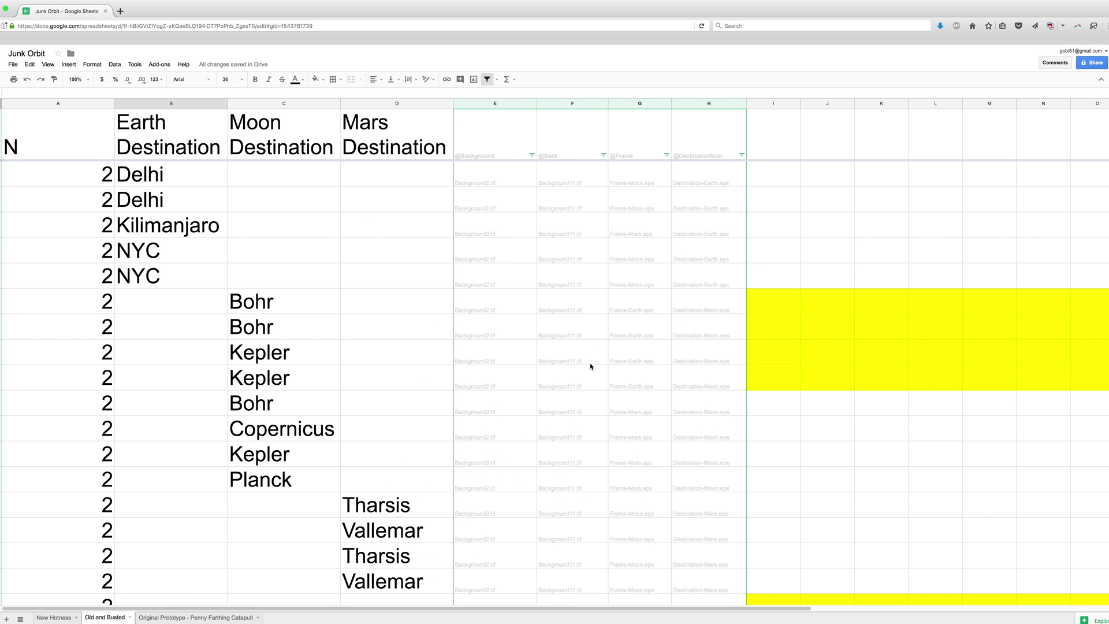
Step: Inspect the Junk Orbit sheet's destination columns, selecting the NYC and first Copernicus entries
click(381, 278)
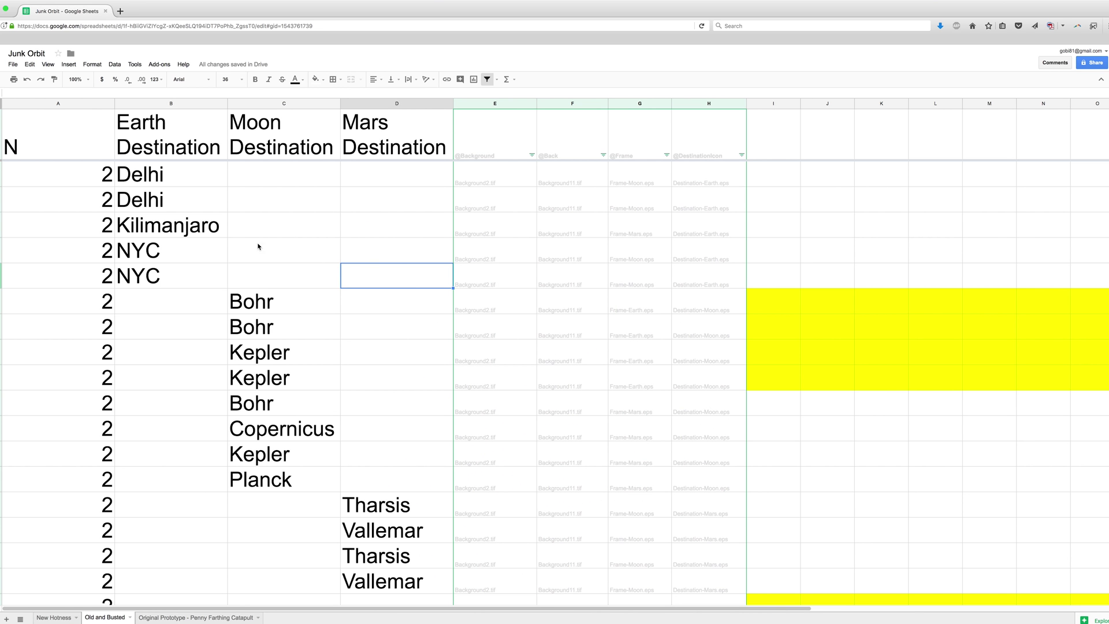
click(201, 254)
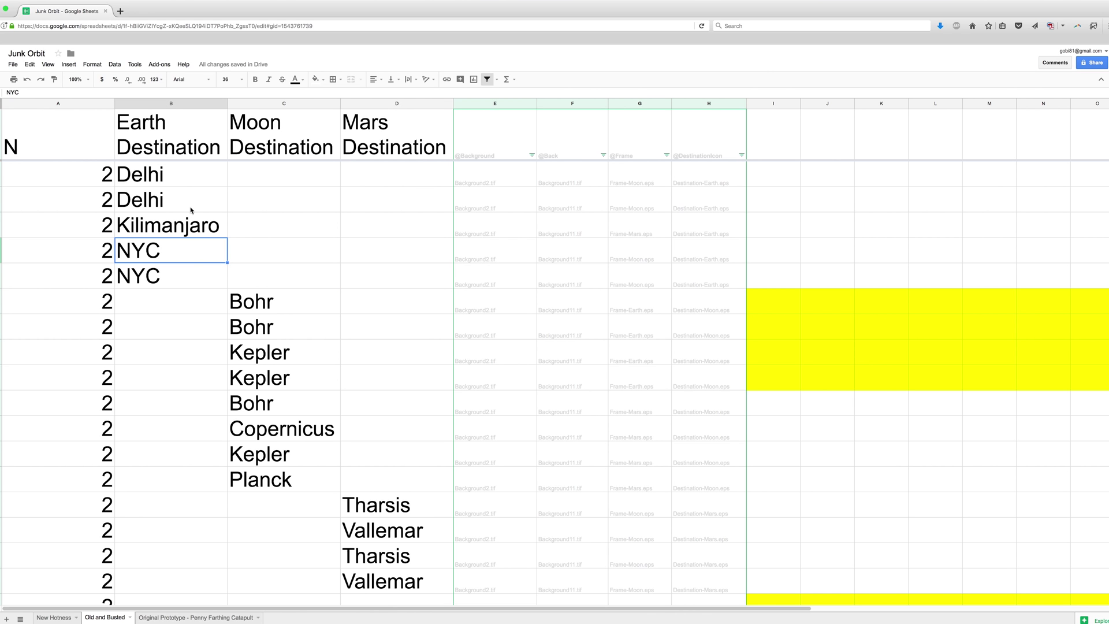
scroll(194, 241, down, 5)
scroll(195, 243, up, 2)
scroll(195, 243, up, 5)
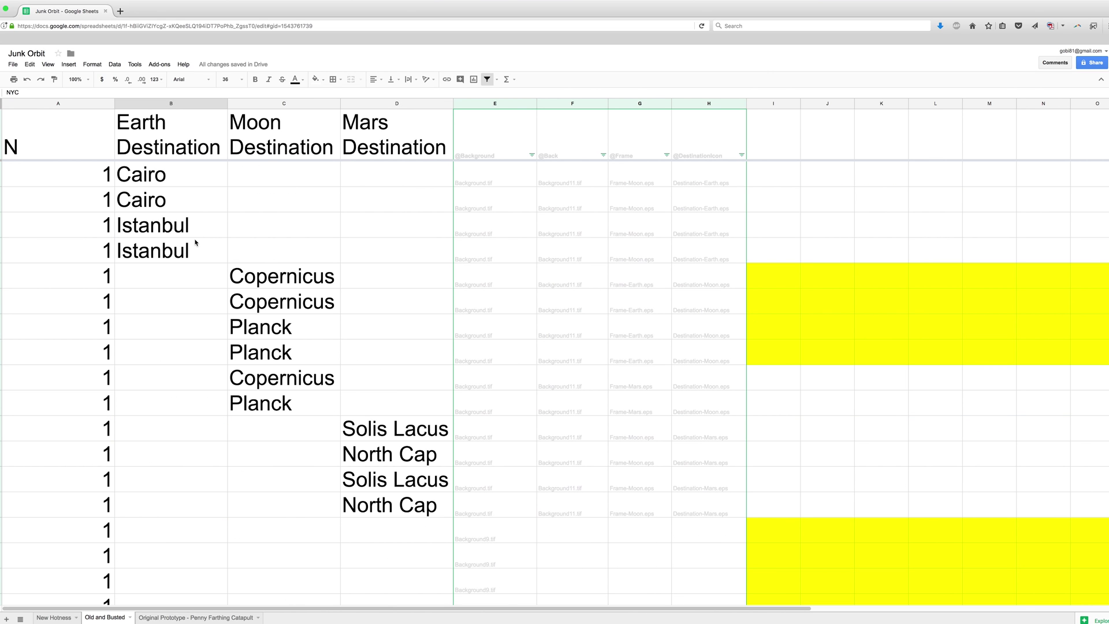
scroll(185, 272, down, 5)
scroll(171, 297, up, 5)
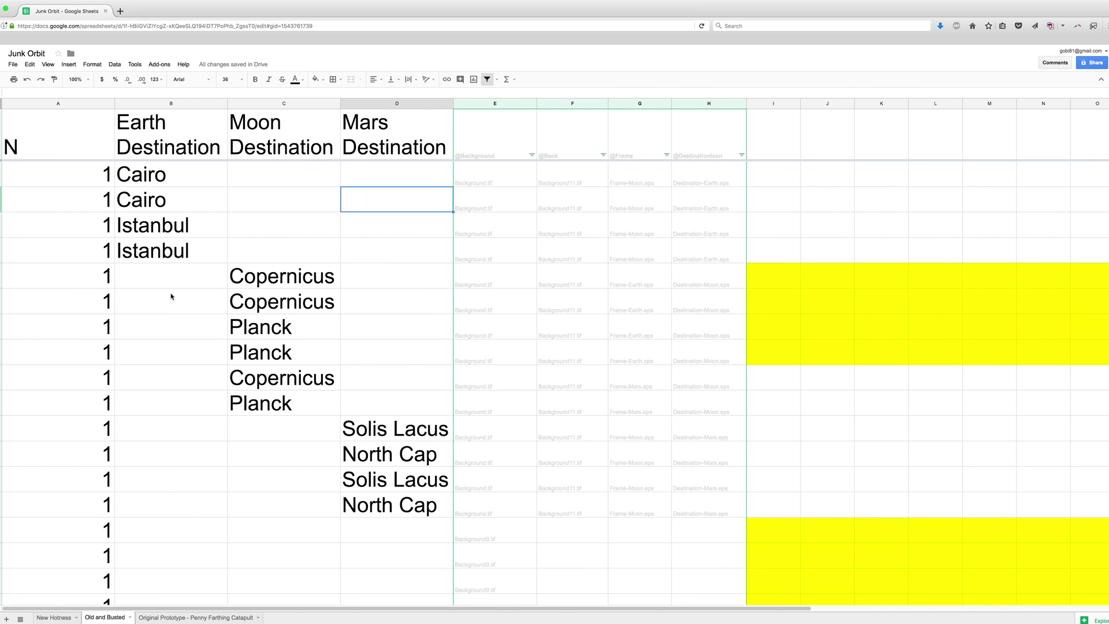
click(82, 224)
key(Down)
key(Down)
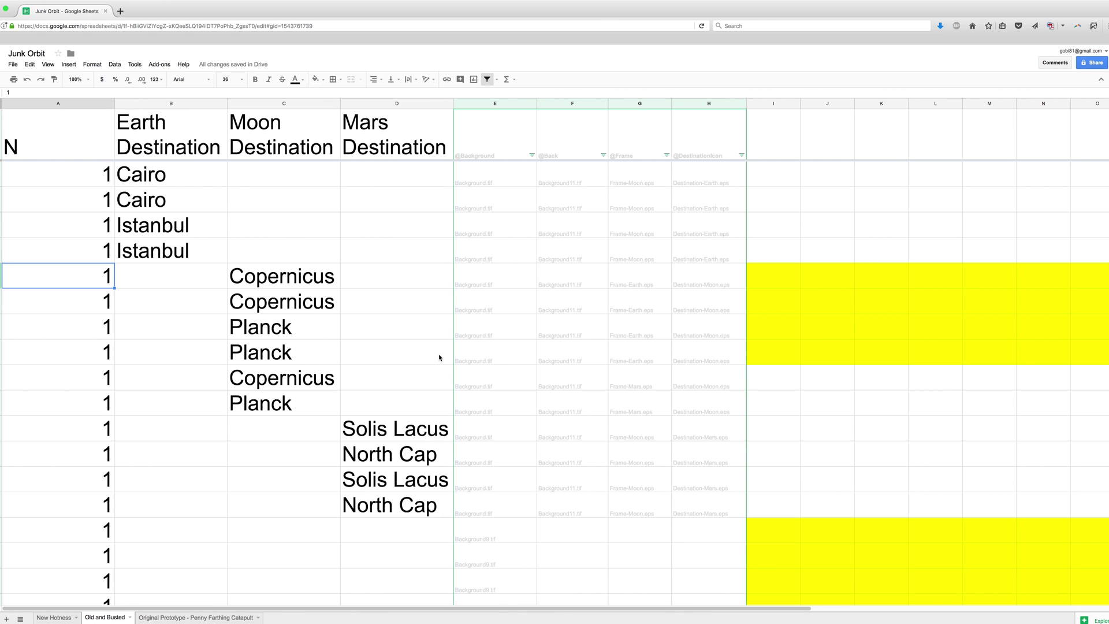
click(314, 289)
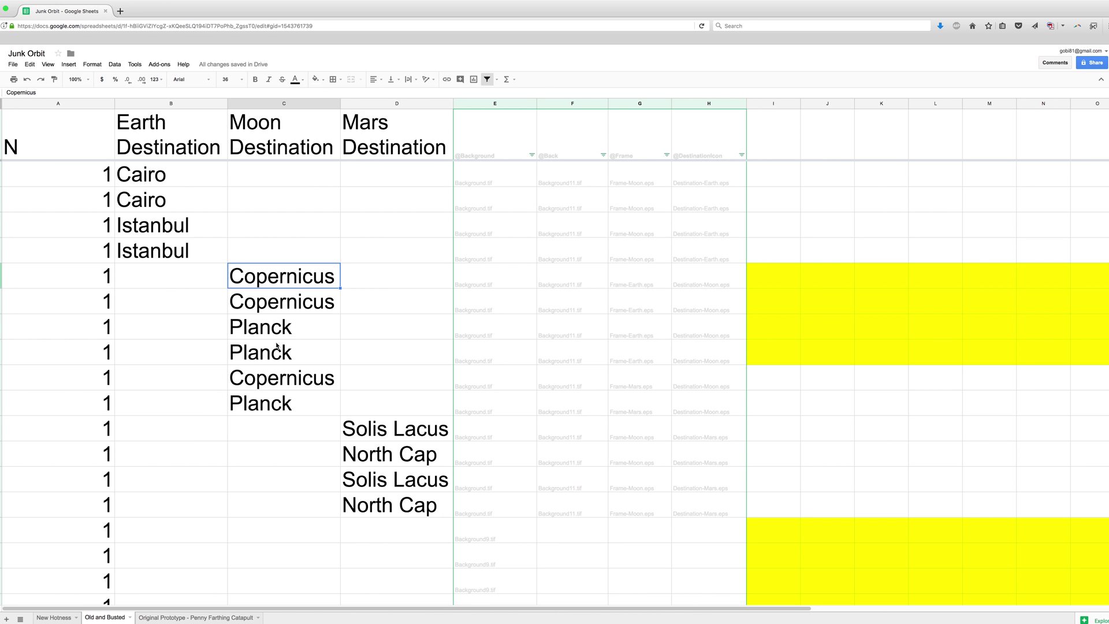
Step: In the New Hotness sheet, check the Paris and Kilimanjaro city entries and Kilimanjaro's Earth destination
click(61, 617)
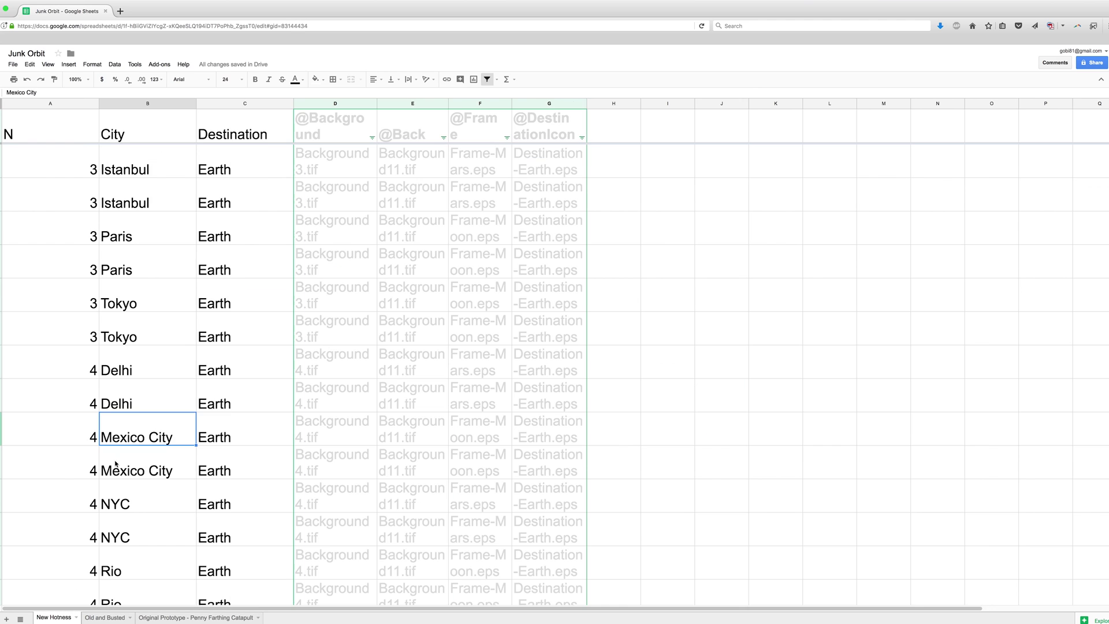
click(177, 253)
scroll(148, 179, up, 8)
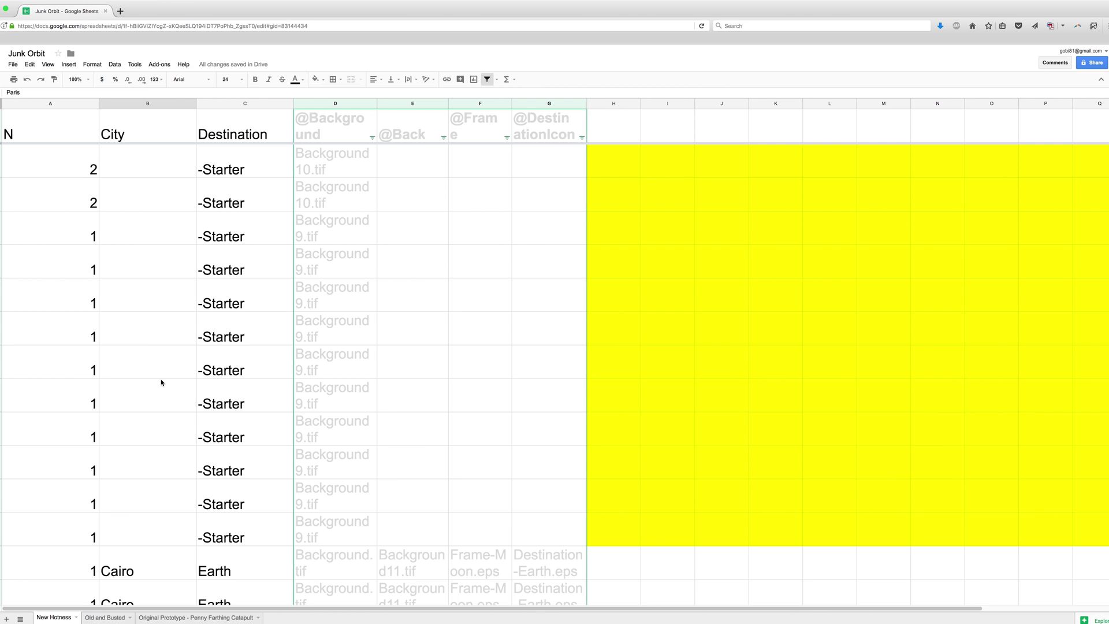
scroll(159, 393, down, 5)
click(150, 457)
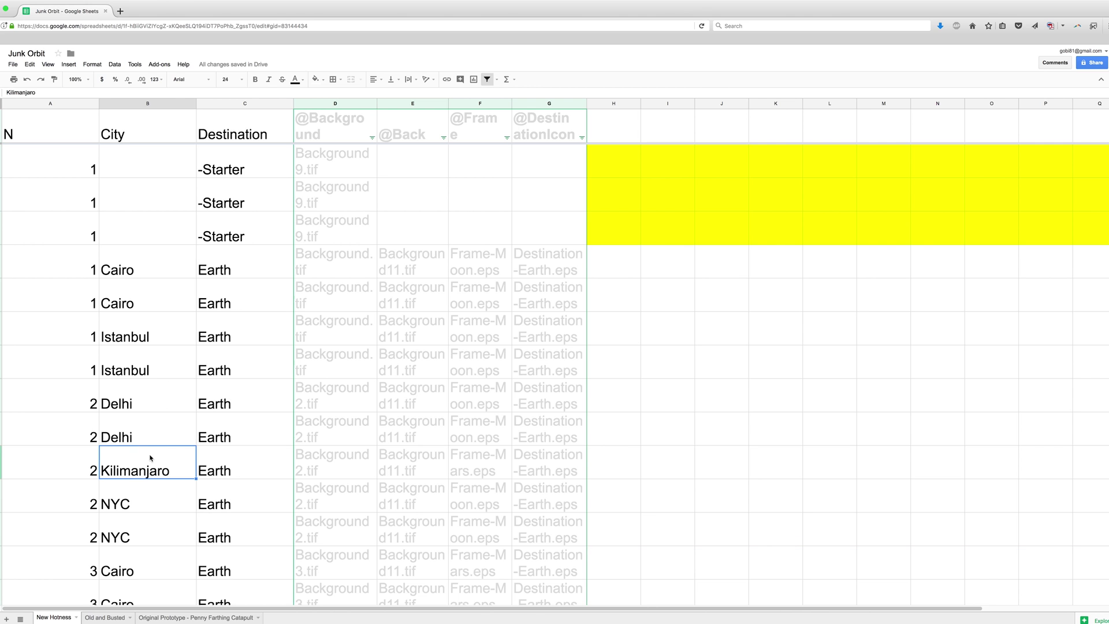
click(246, 292)
Step: Check the Mexico City entry and its Earth destination
scroll(246, 291, down, 5)
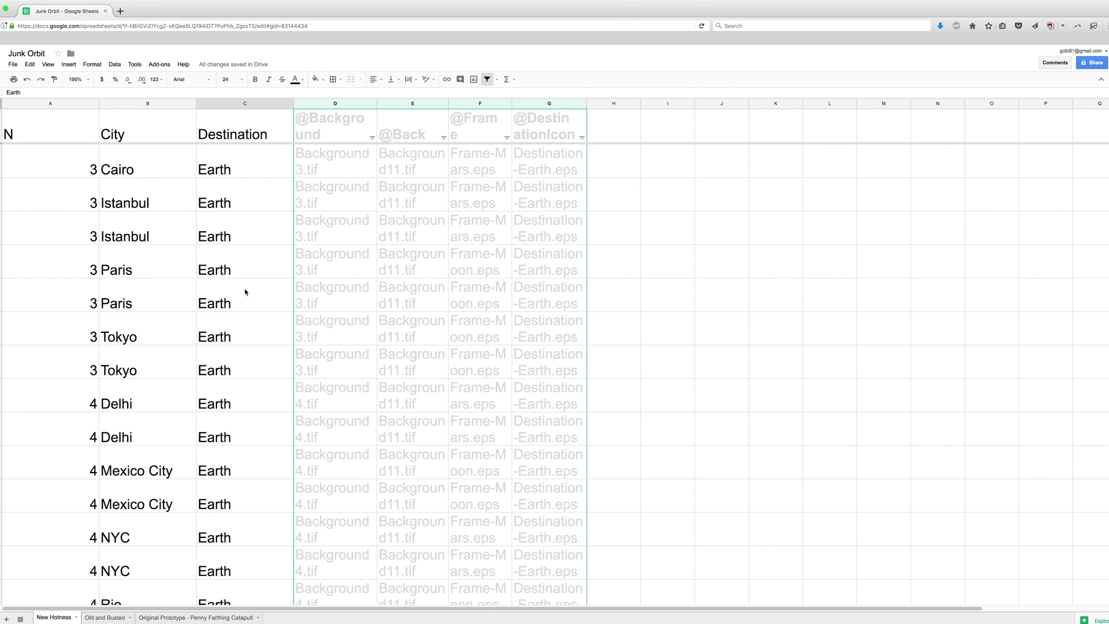
scroll(245, 292, down, 5)
scroll(246, 291, down, 10)
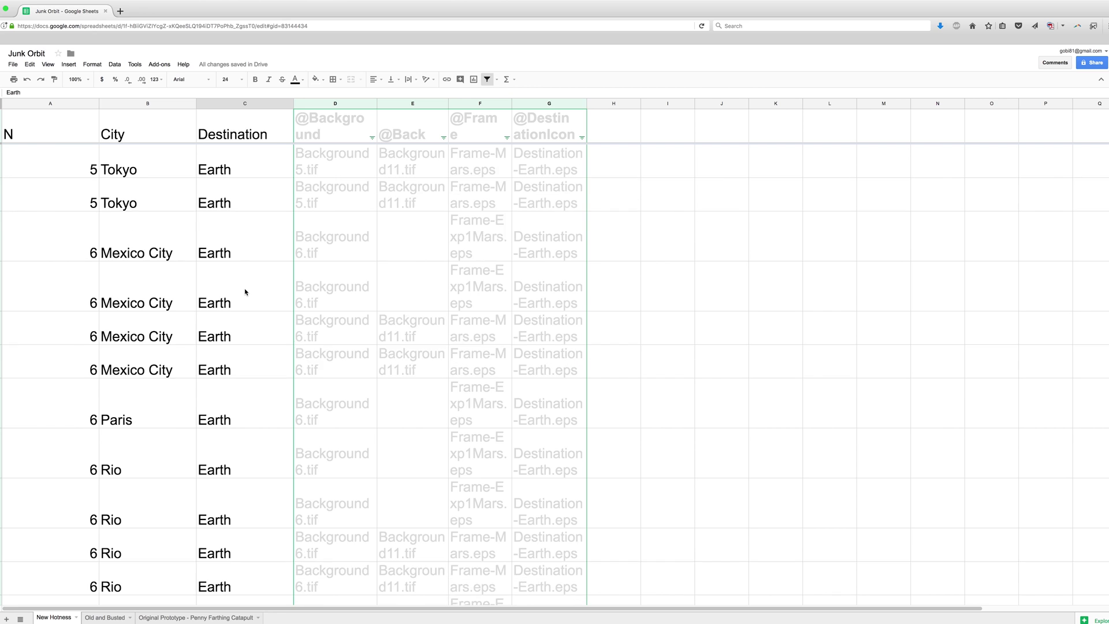
scroll(247, 282, down, 5)
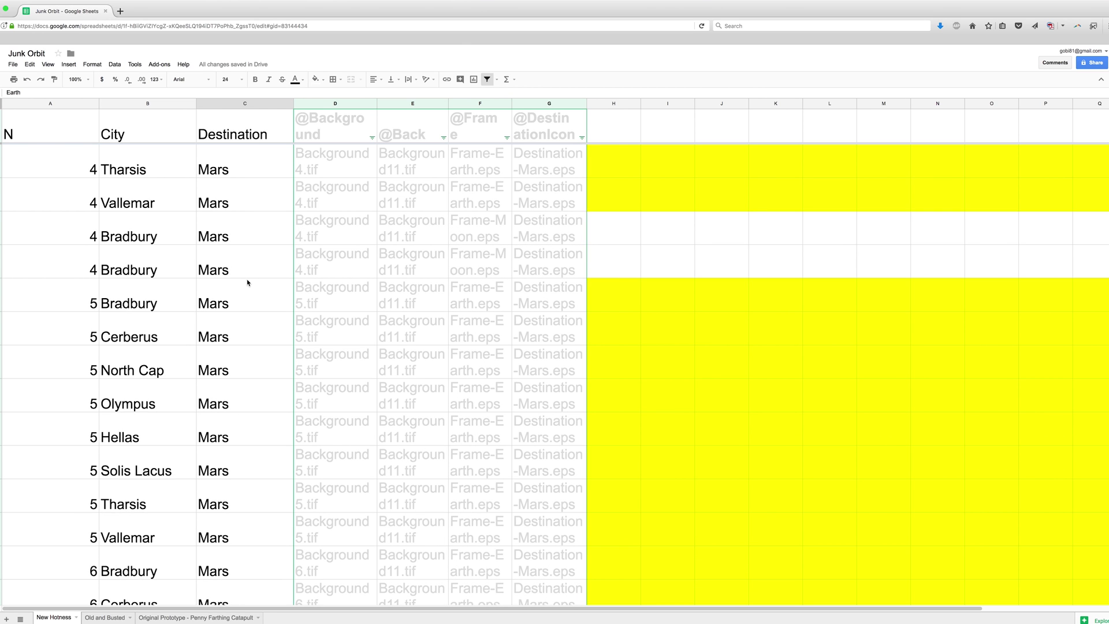
scroll(244, 268, up, 10)
click(159, 202)
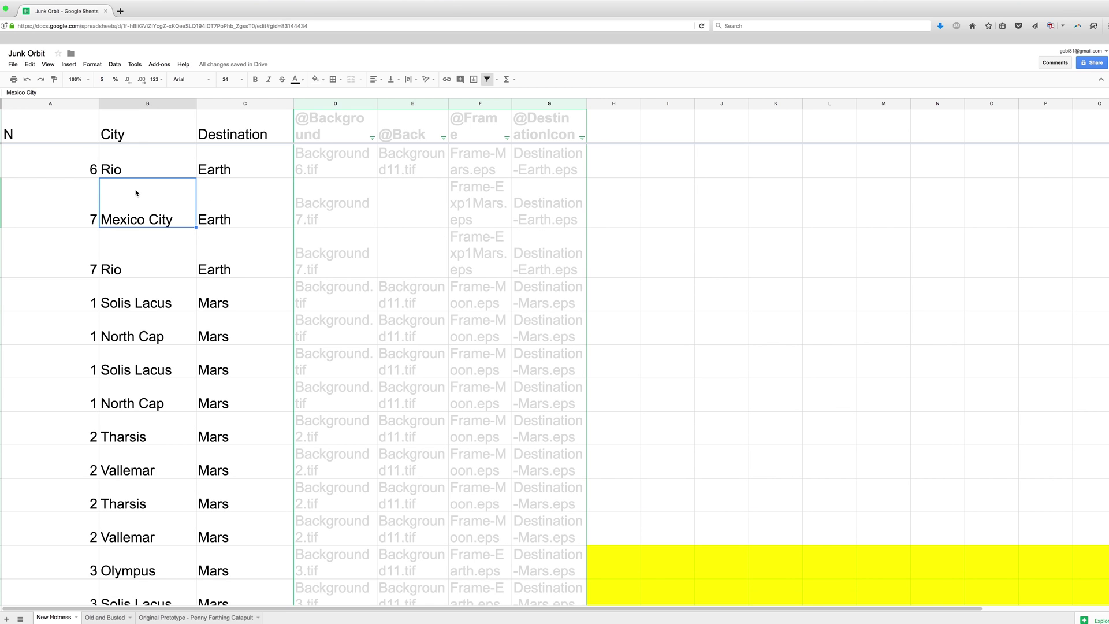
click(198, 214)
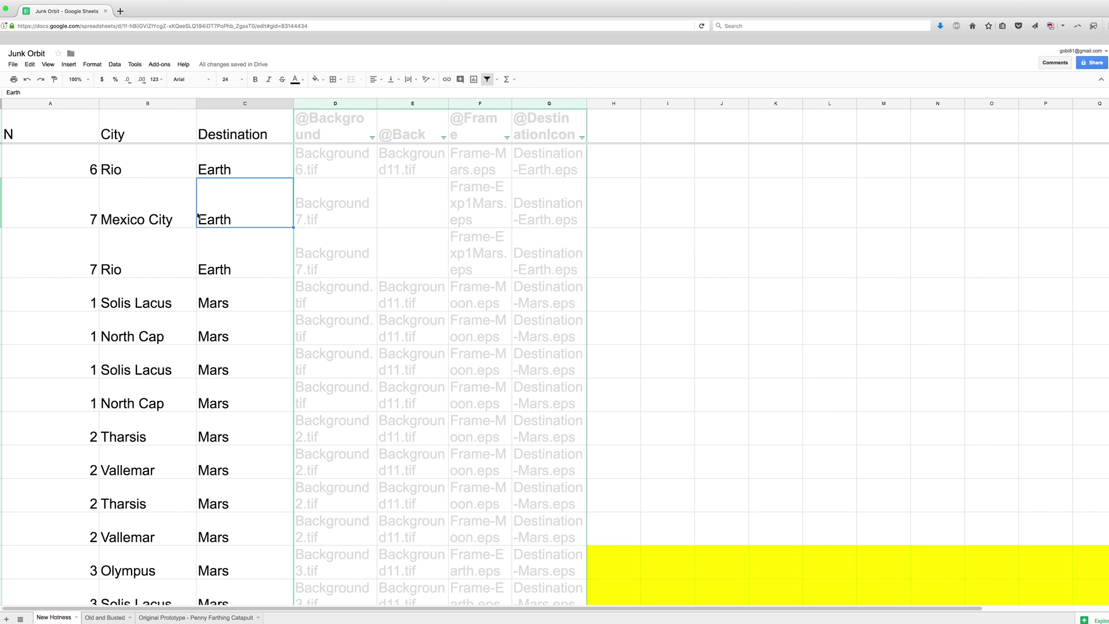
click(140, 186)
Step: Check both Rio entries and confirm Rio's destination is Earth
scroll(145, 294, down, 4)
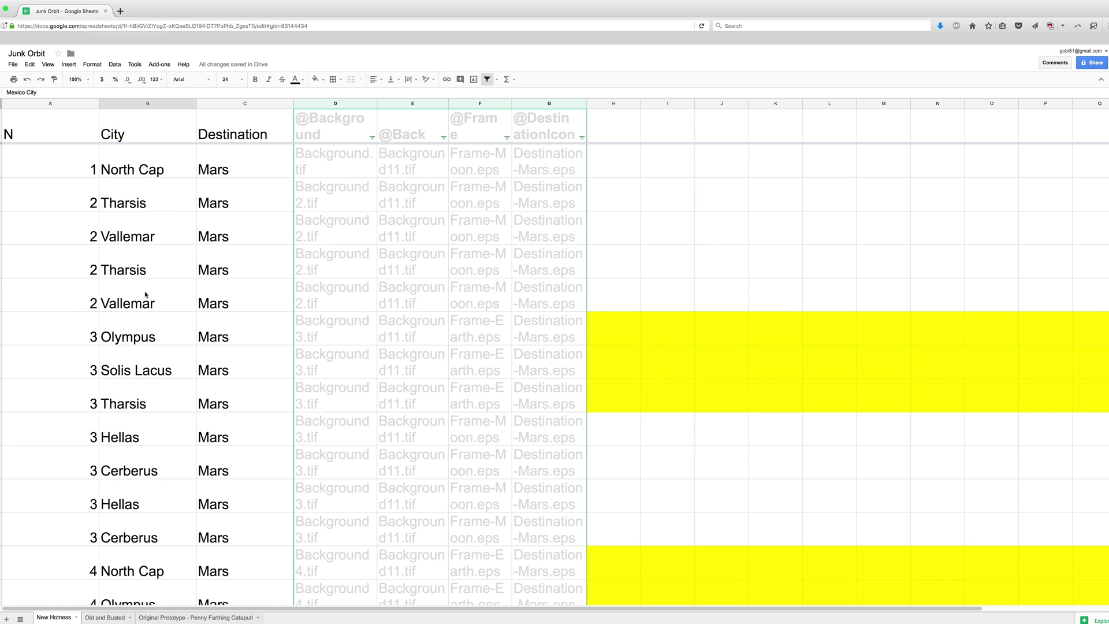
scroll(145, 294, up, 5)
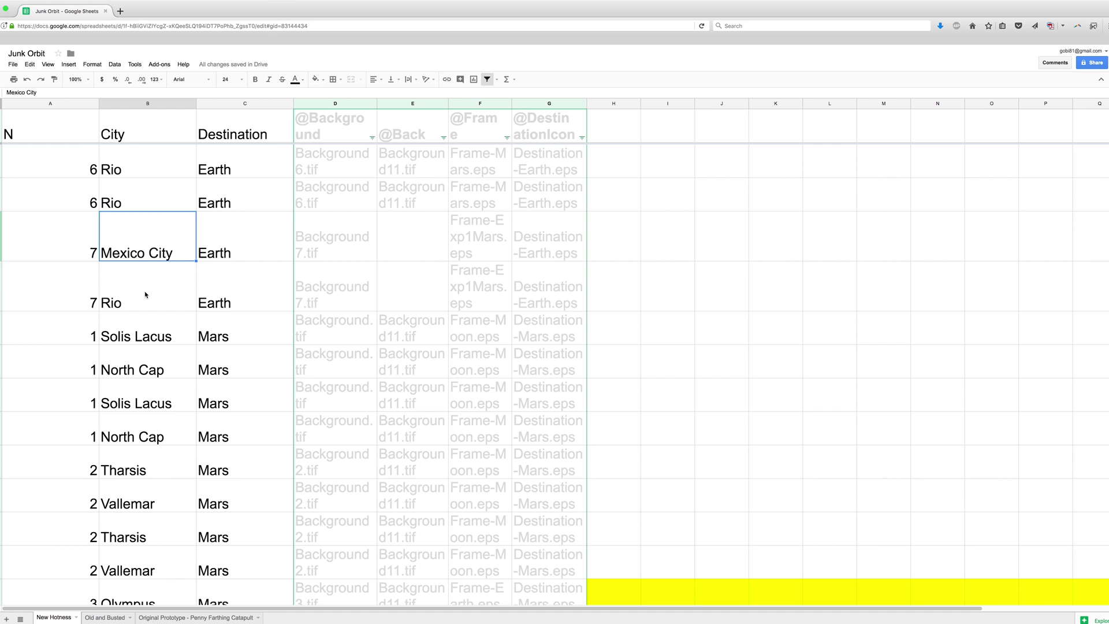
click(137, 154)
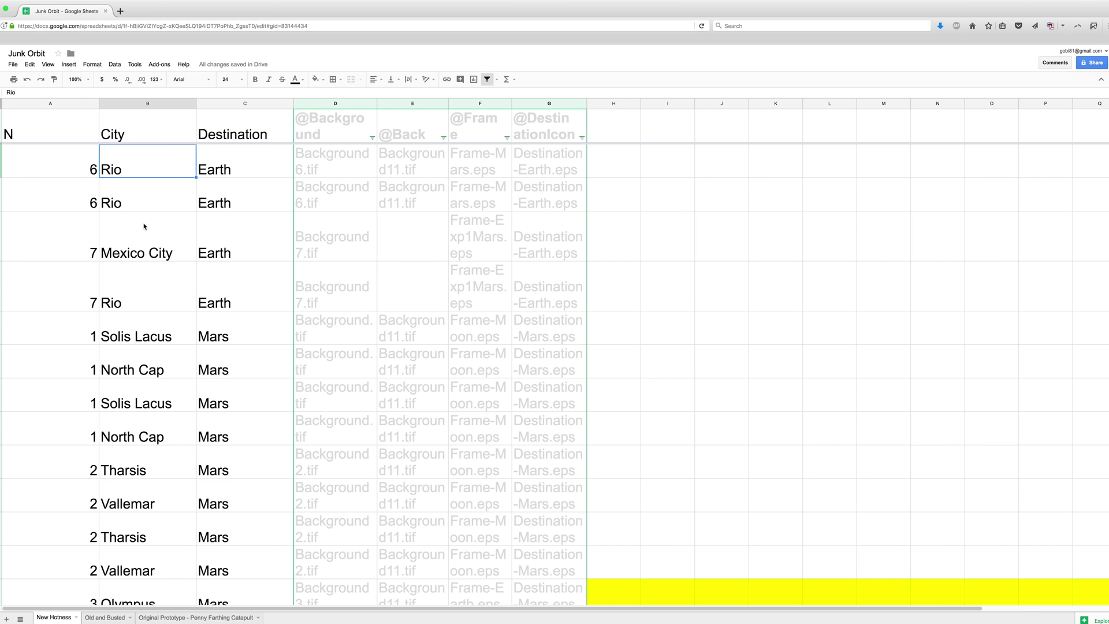
click(149, 299)
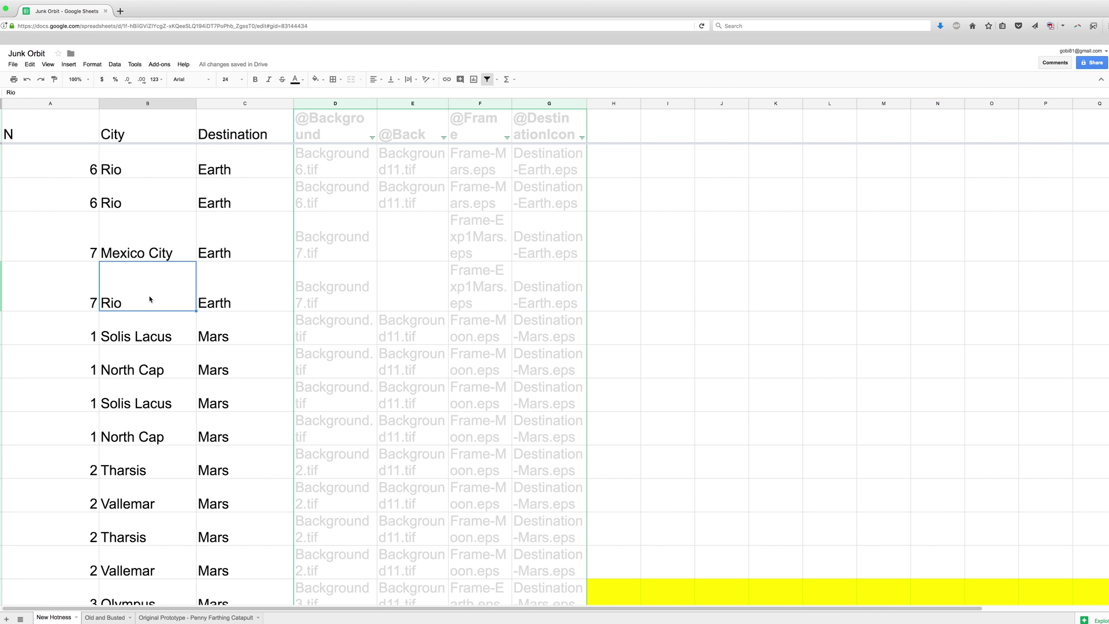
click(231, 286)
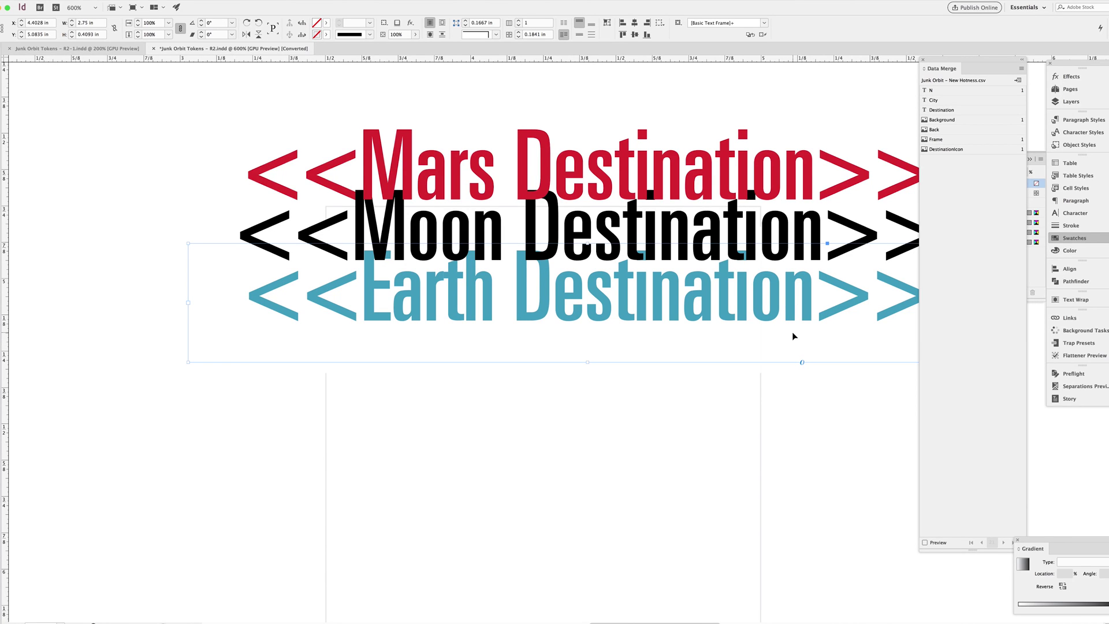
Step: Delete the Earth and Mars frames and replace the Moon header text with the <<Destination>> field
key(Delete)
click(758, 171)
key(Delete)
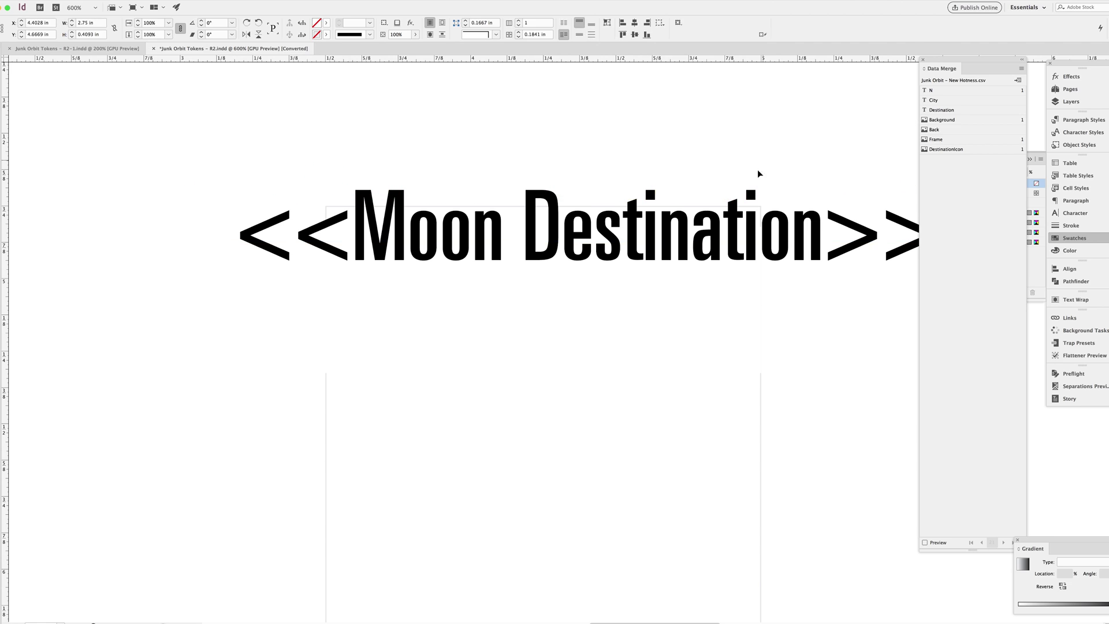
click(718, 198)
triple_click(720, 202)
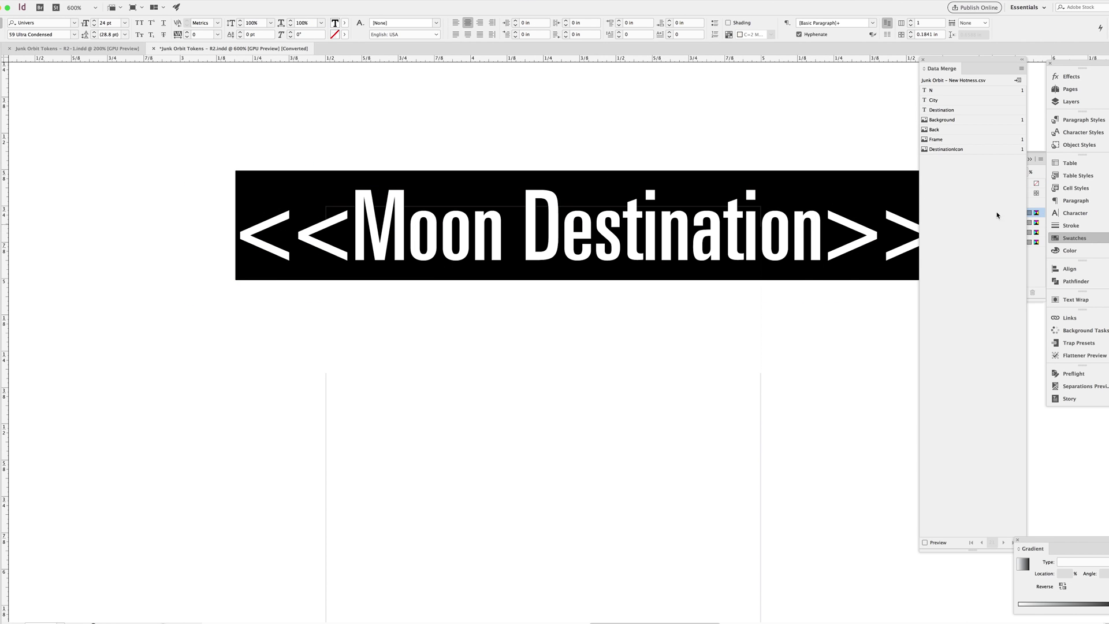
click(943, 110)
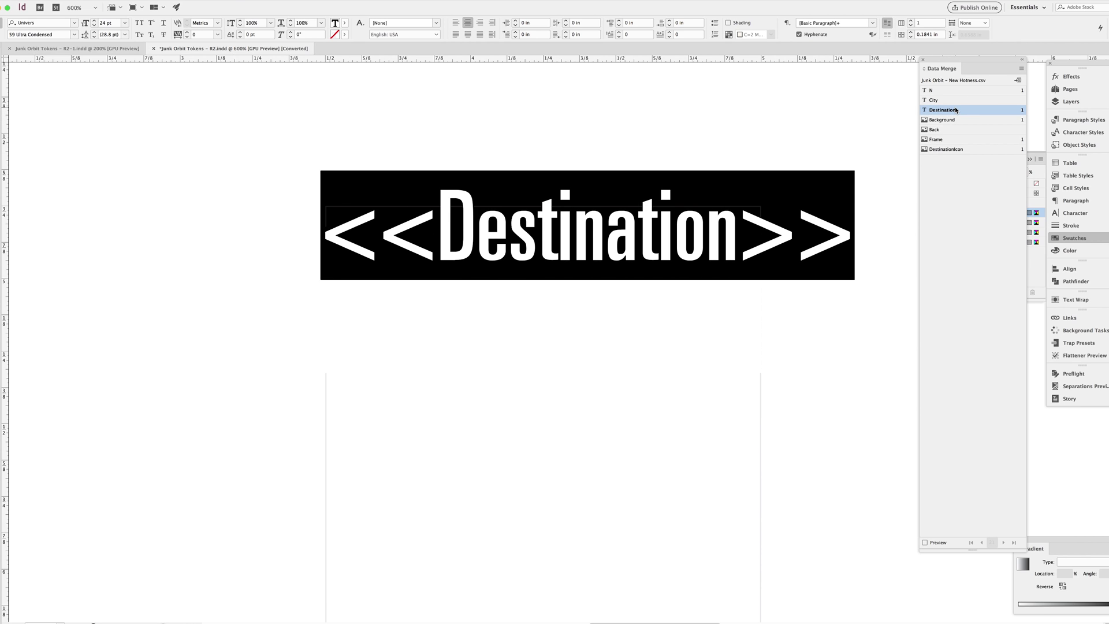
key(Escape)
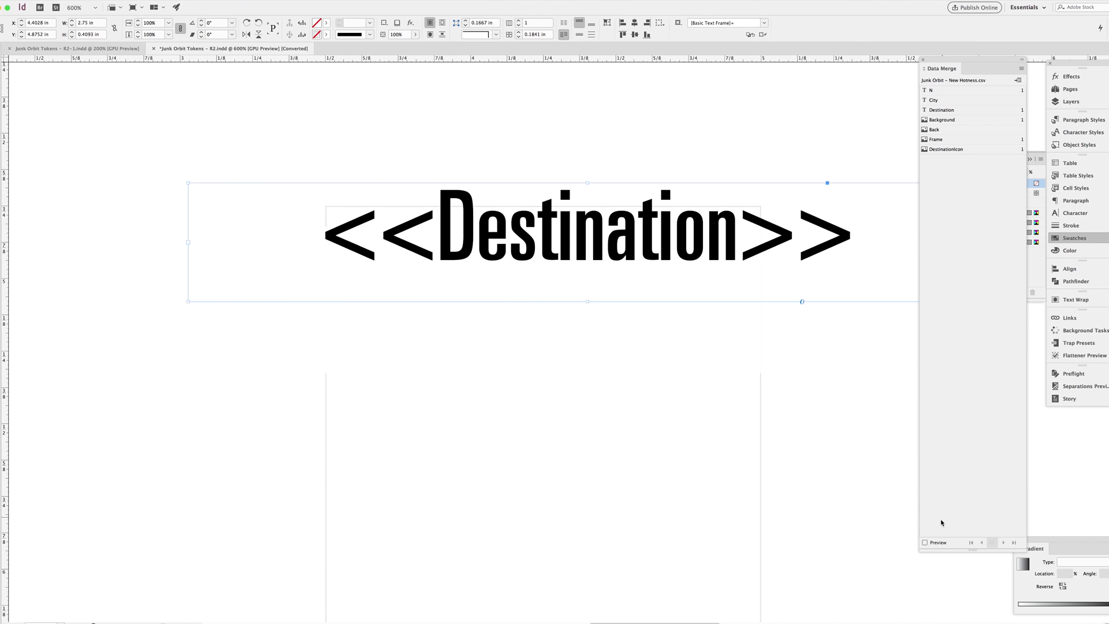
Step: Nudge the header frame into place and insert the <<City>> field after <<Destination>>
click(926, 542)
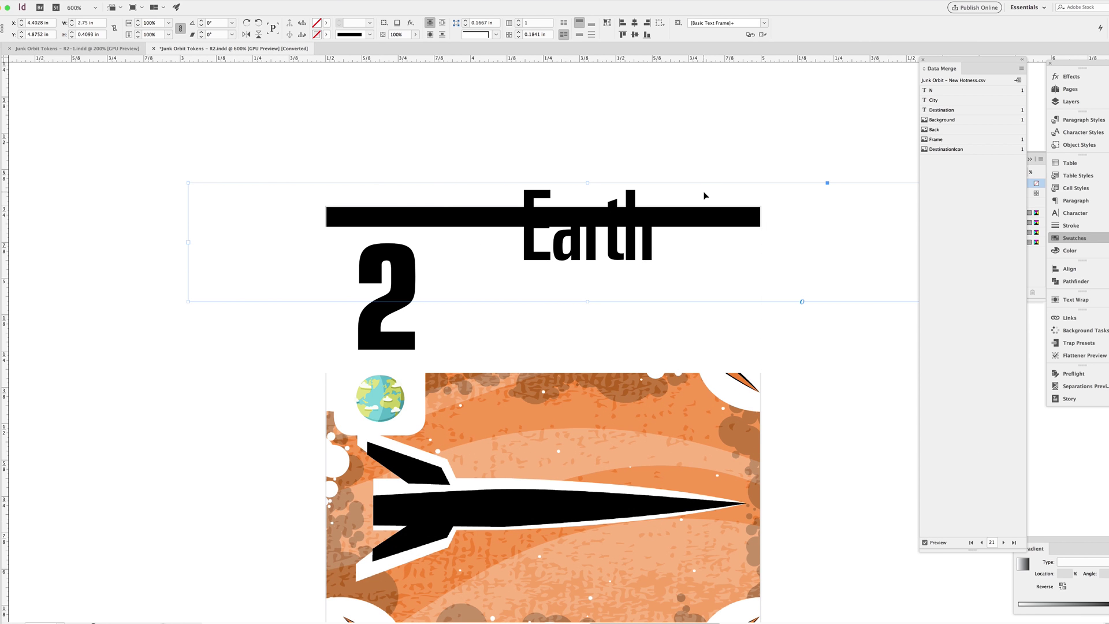
key(shift+Down)
key(shift+Down)
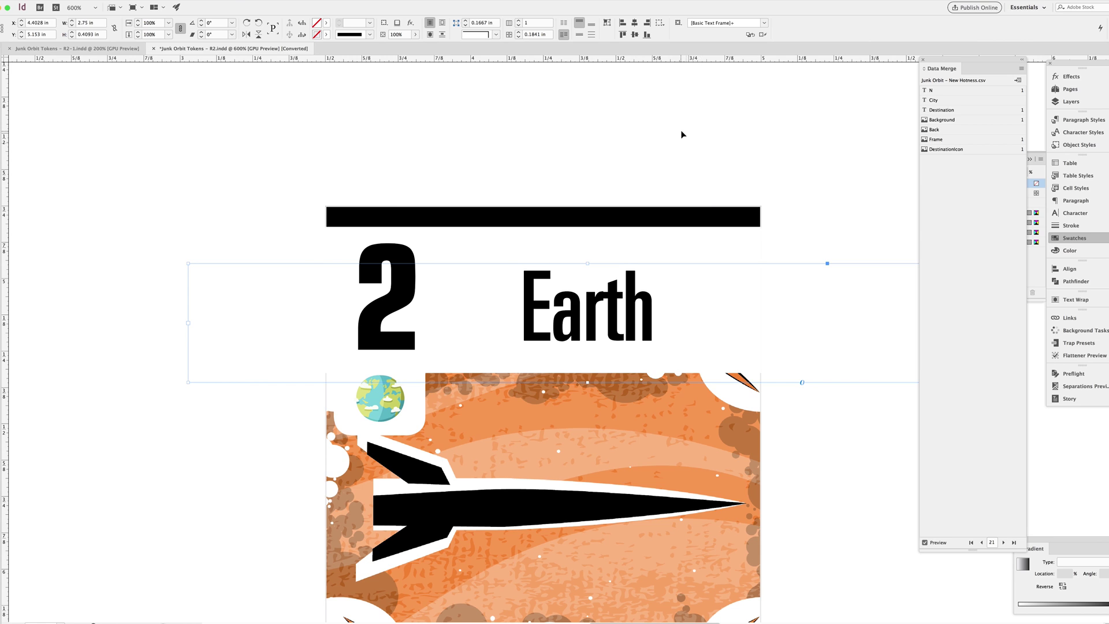
key(Up)
key(Up)
key(Up)
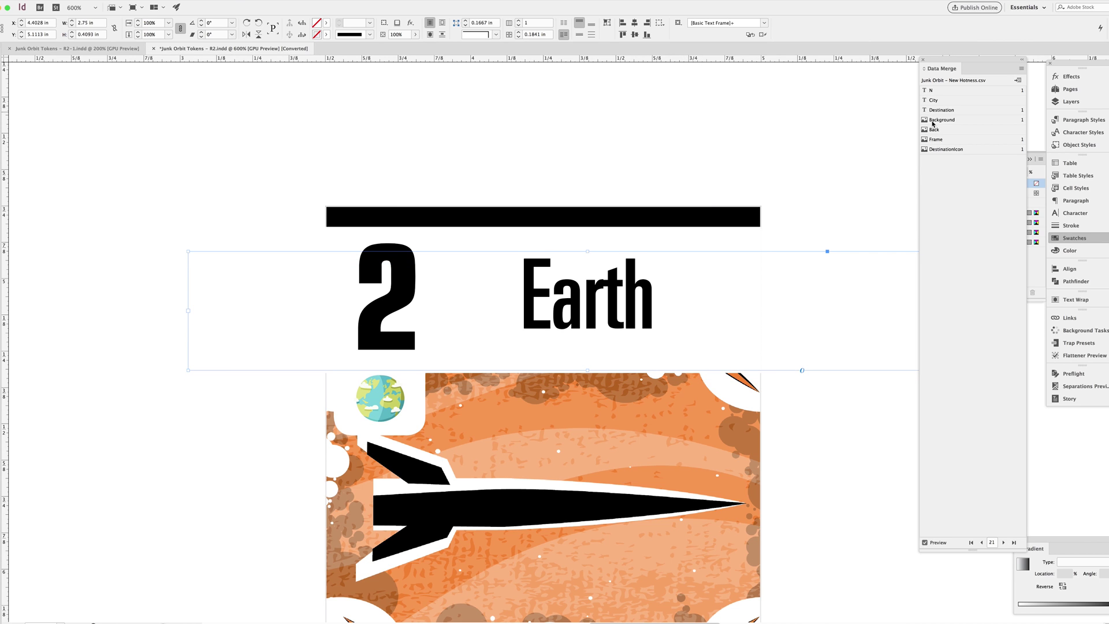
click(925, 543)
double_click(797, 323)
key(Home)
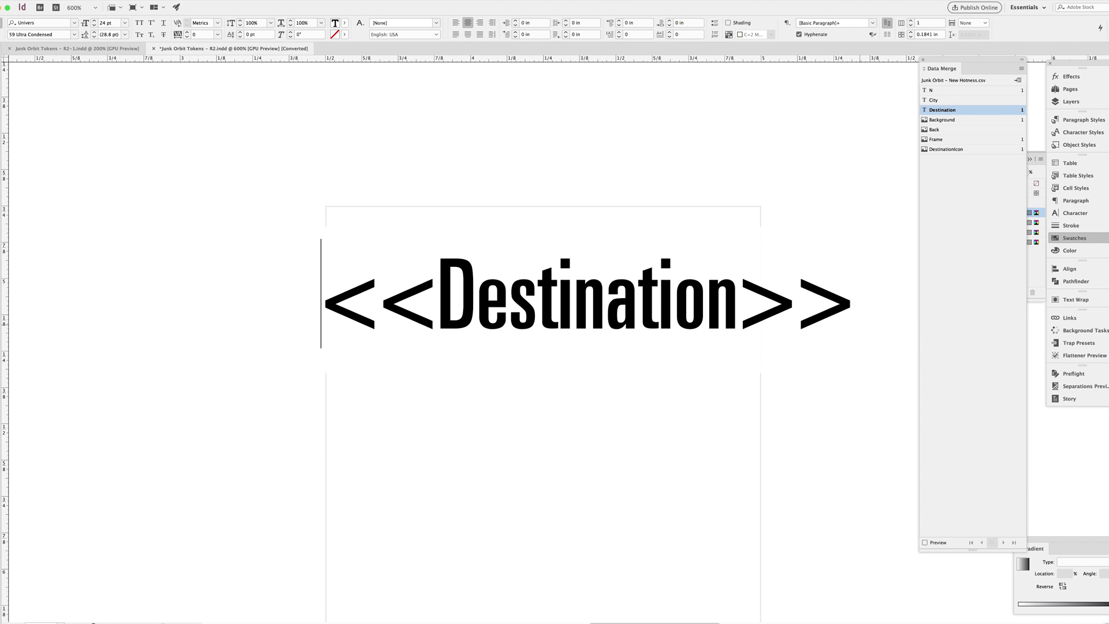
click(933, 100)
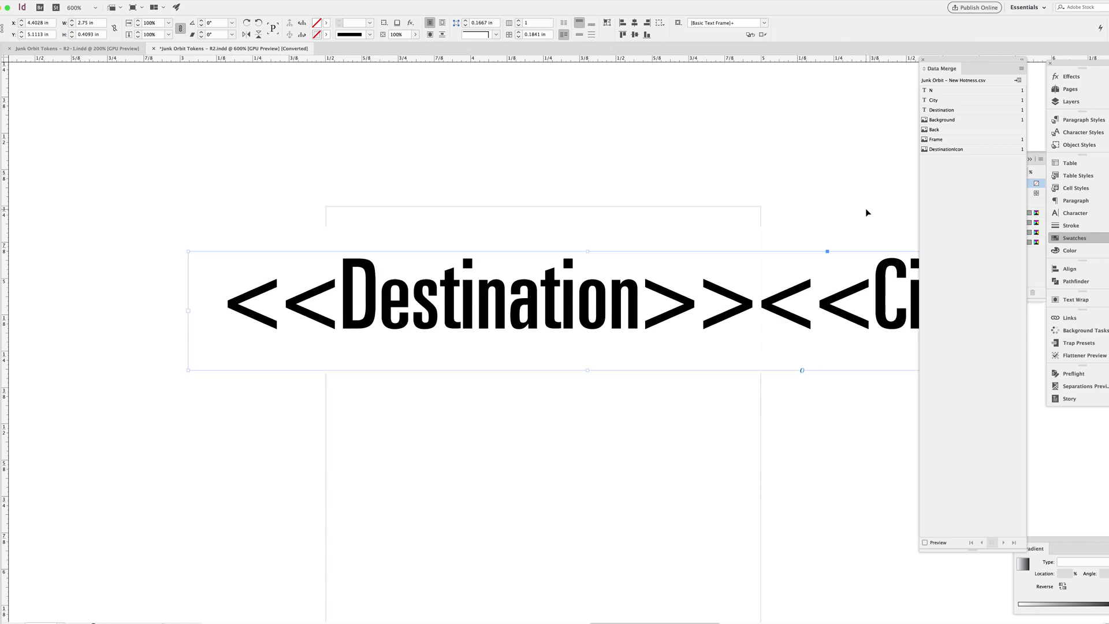
Step: Widen the header frame to 3.25 in and preview records through NYC, showing EarthNYC
key(super+minus)
key(super+minus)
key(super+minus)
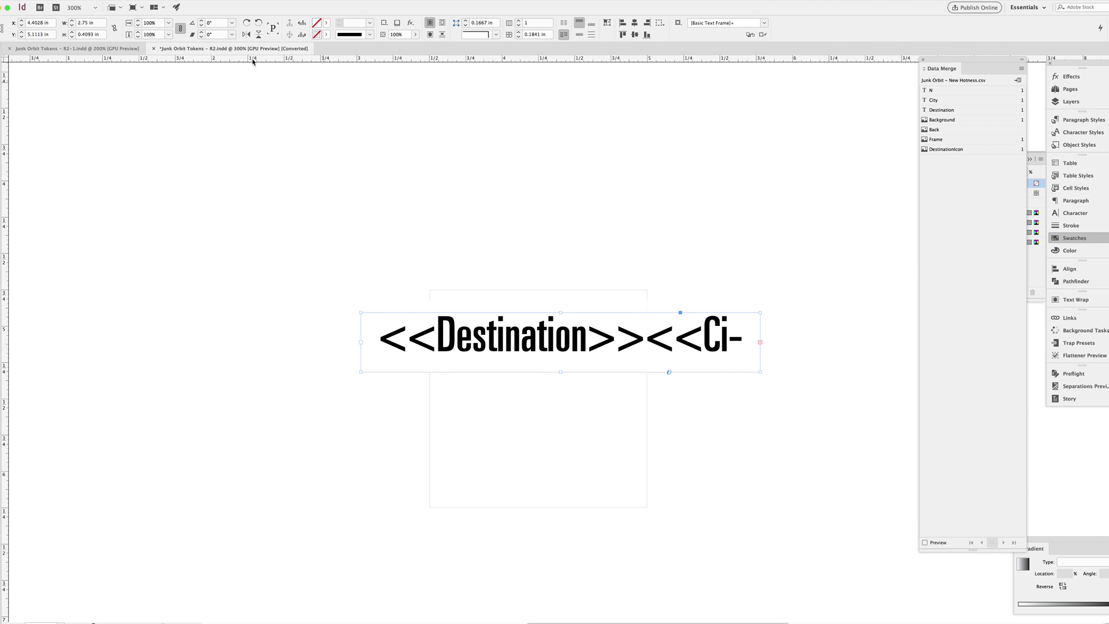
double_click(93, 24)
text(3.25)
key(Return)
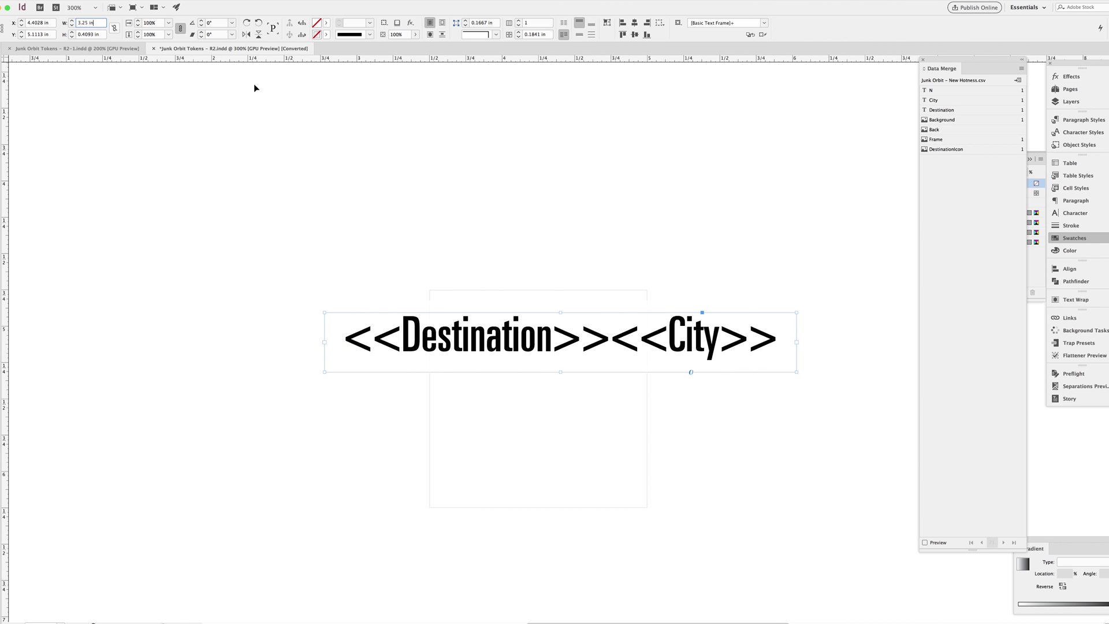
click(770, 389)
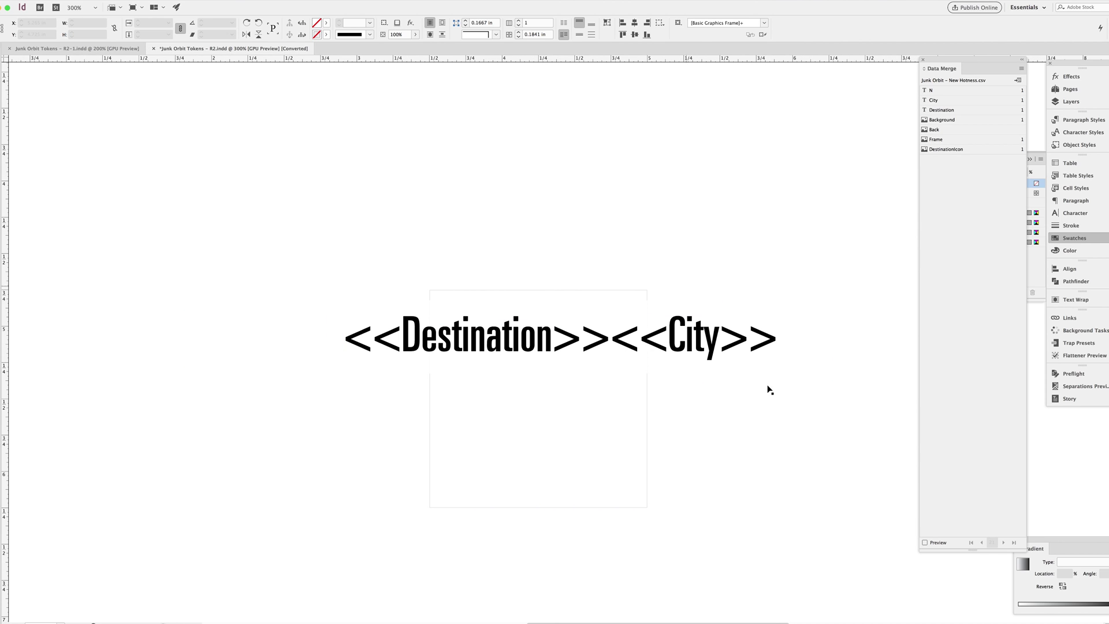
click(925, 543)
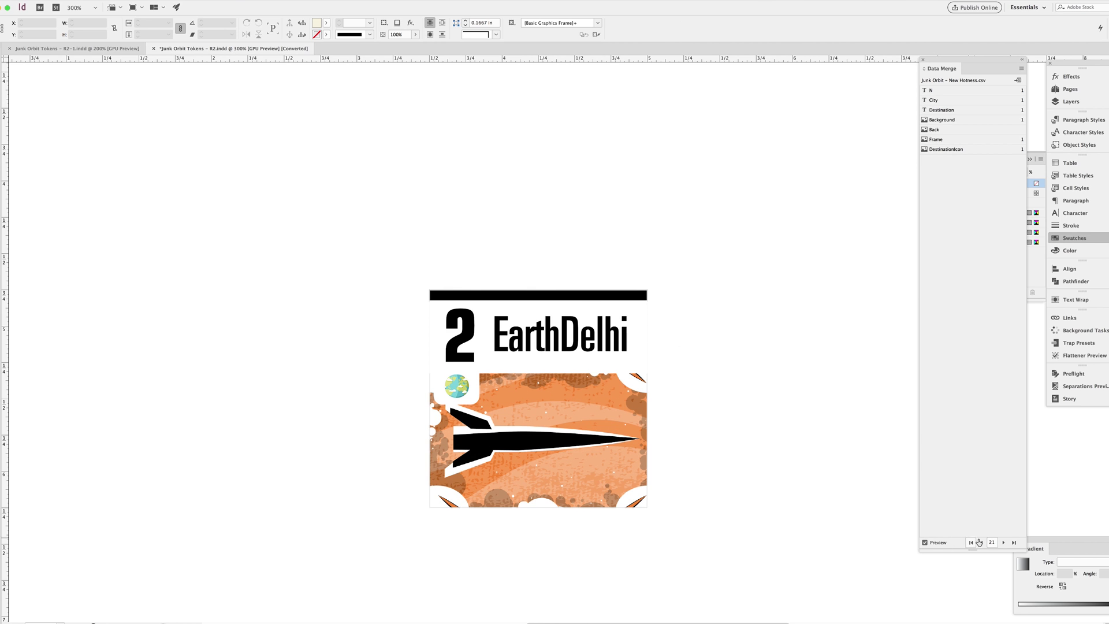
click(1003, 542)
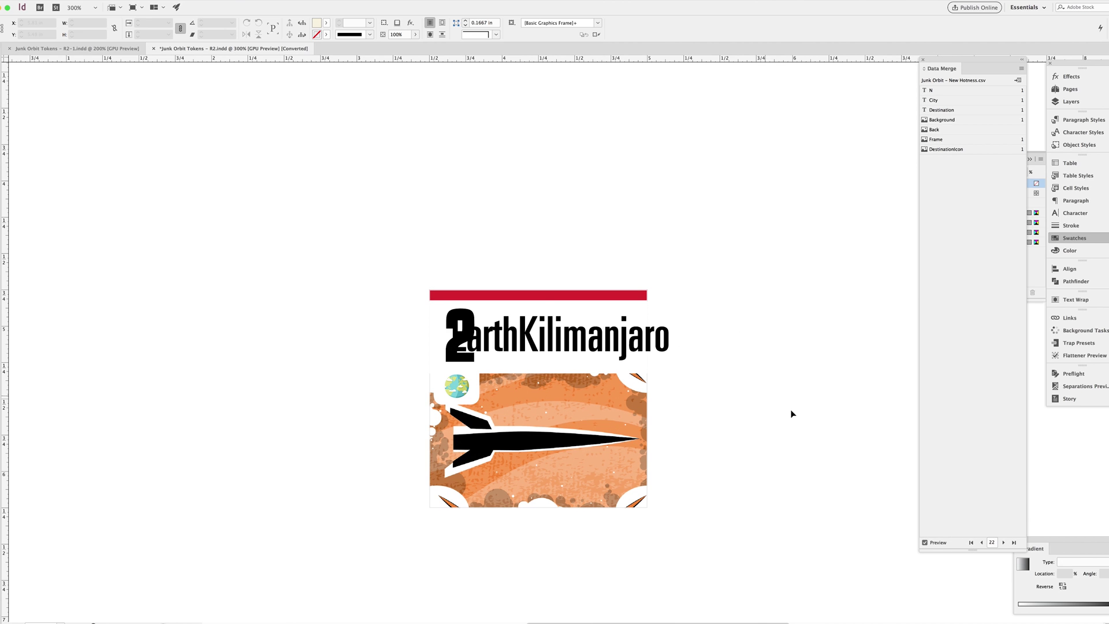
click(1003, 543)
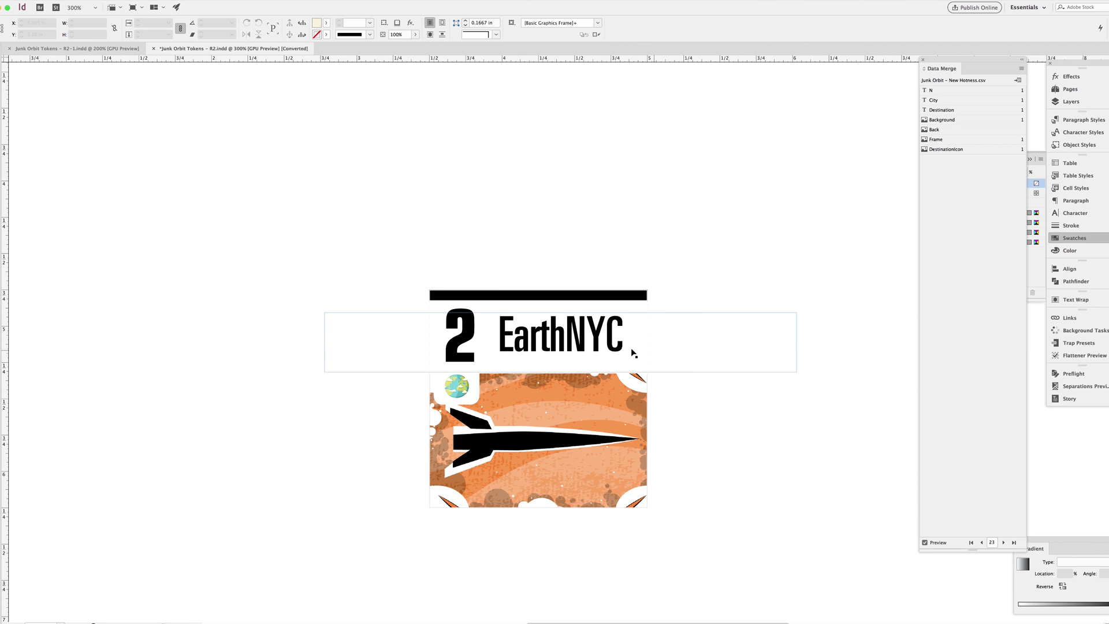
double_click(653, 351)
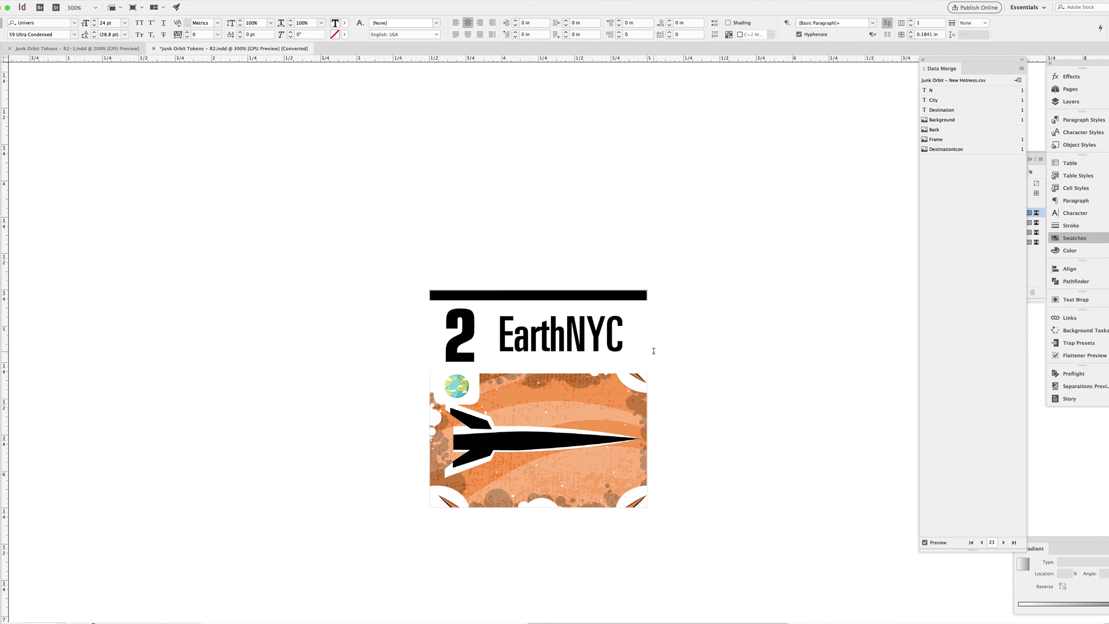
Step: Add a second <<Destination>> field after <<City>> in the header
click(547, 349)
double_click(547, 346)
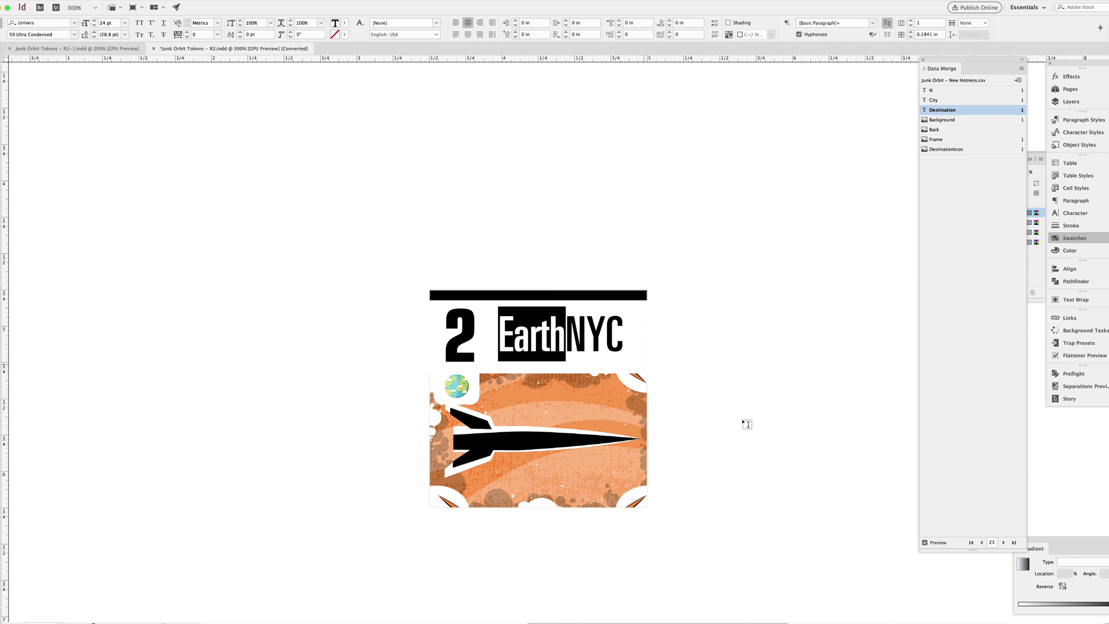
click(925, 543)
key(super+a)
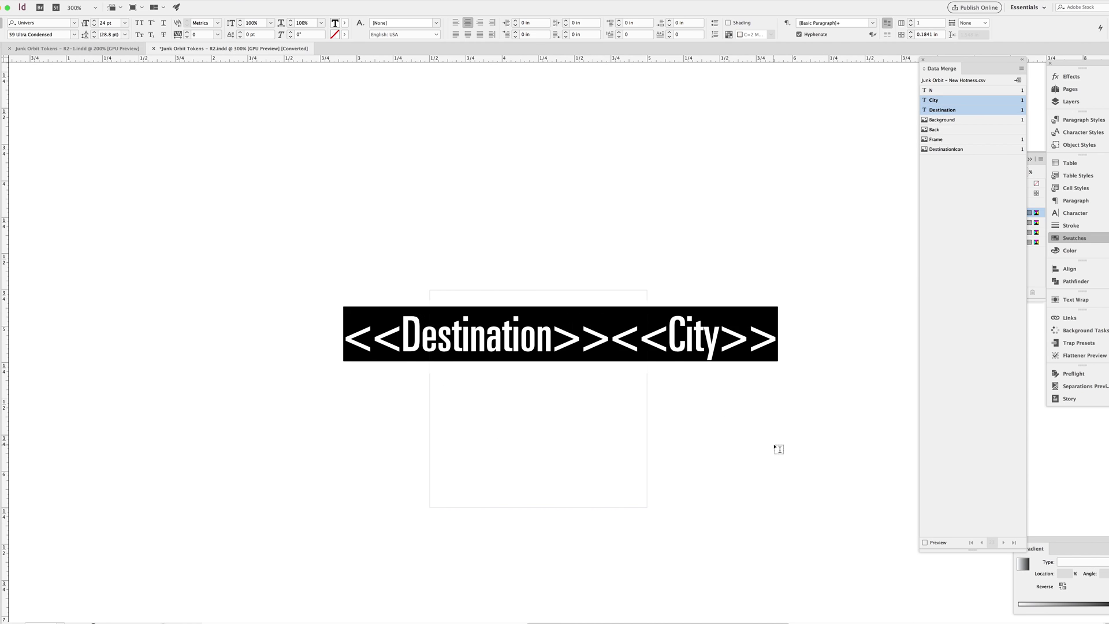
key(Left)
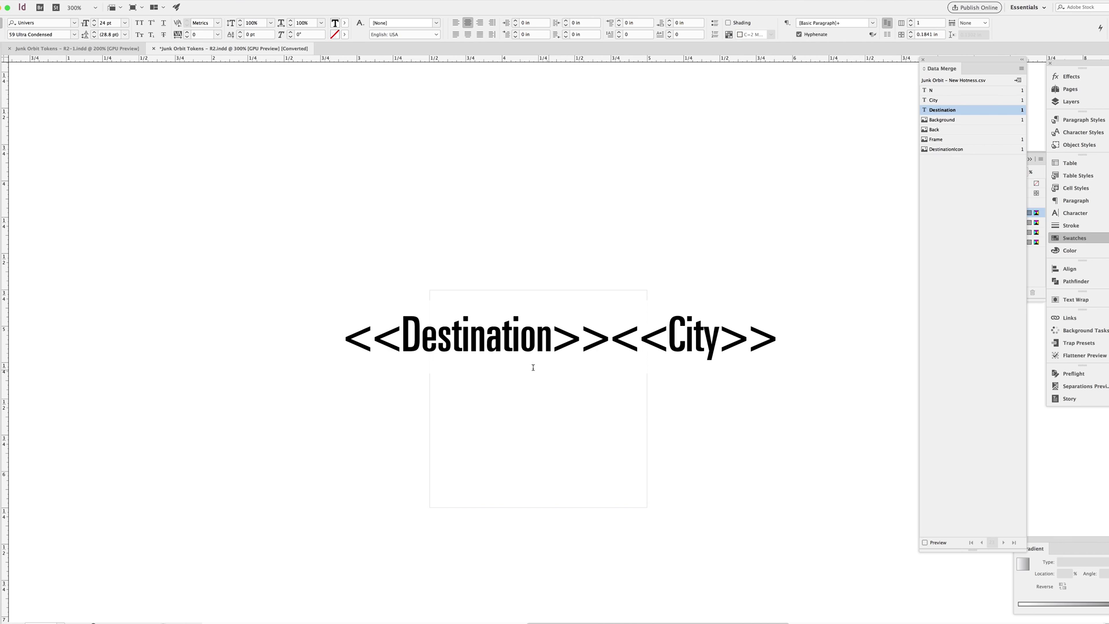
double_click(506, 346)
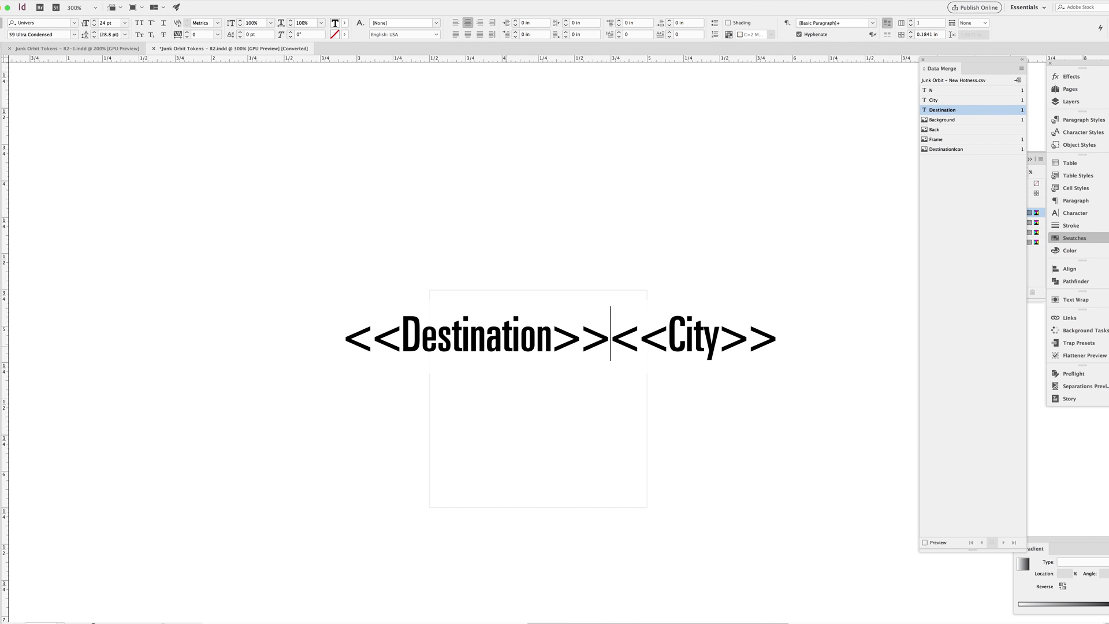
click(925, 542)
click(604, 261)
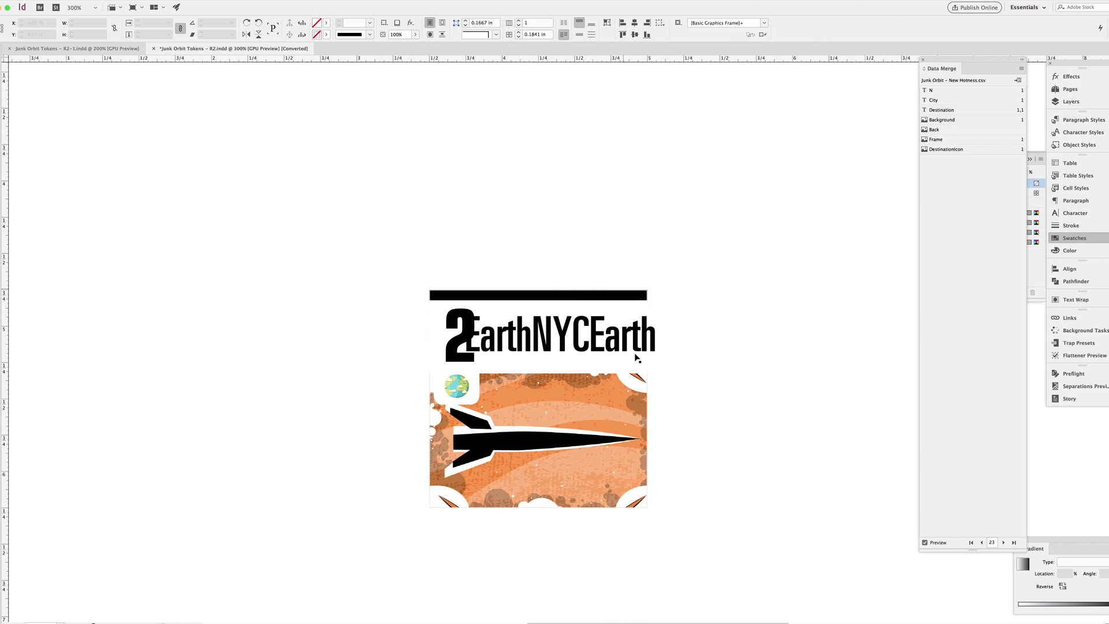
Step: Step the merge preview forward to record 31, where the header reads EarthTokyoEarth
click(1003, 543)
click(1004, 543)
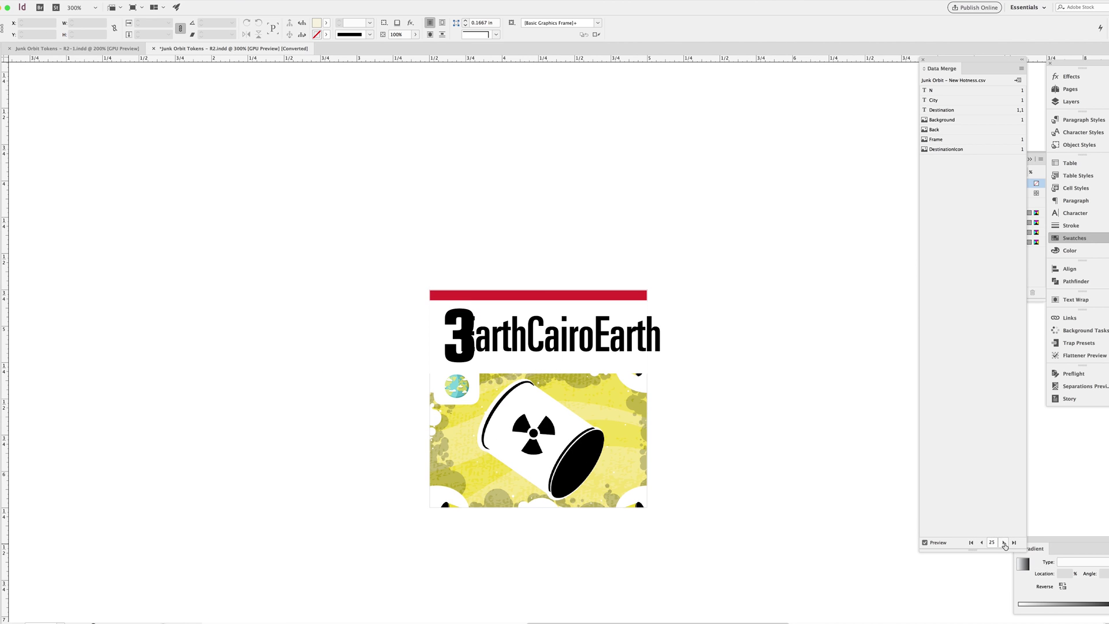
click(1004, 543)
click(1003, 543)
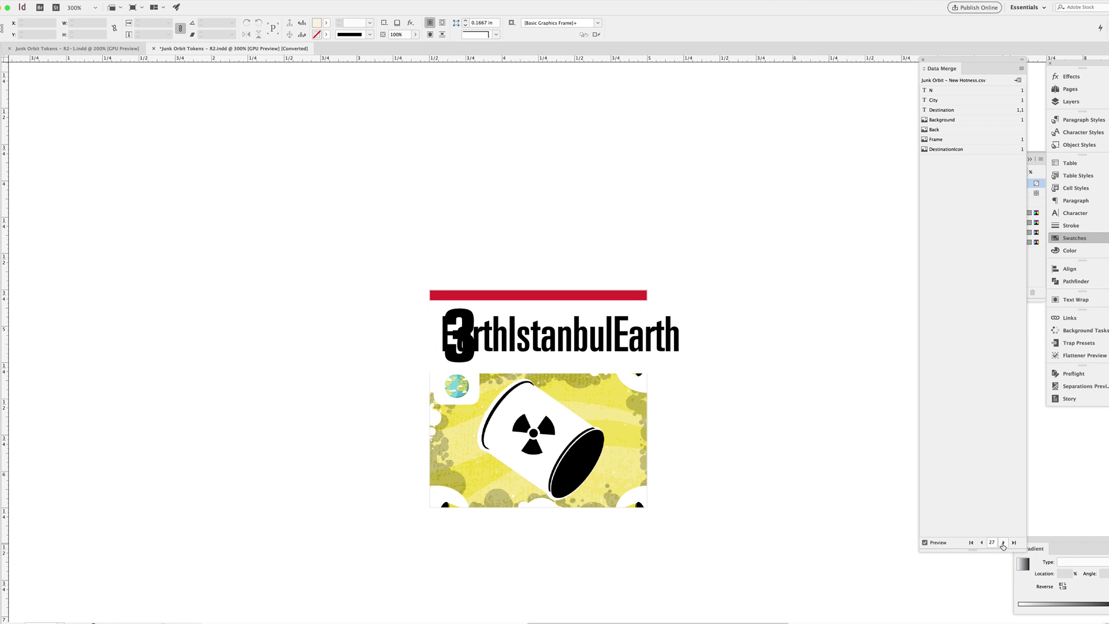
click(1004, 543)
click(1003, 543)
click(1003, 543)
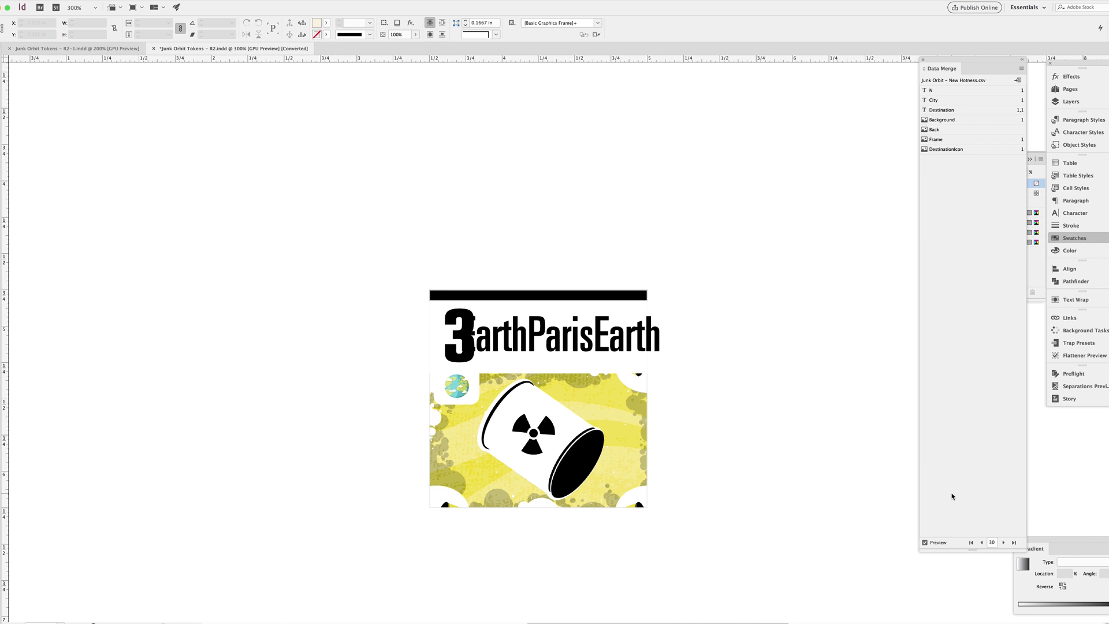
double_click(651, 336)
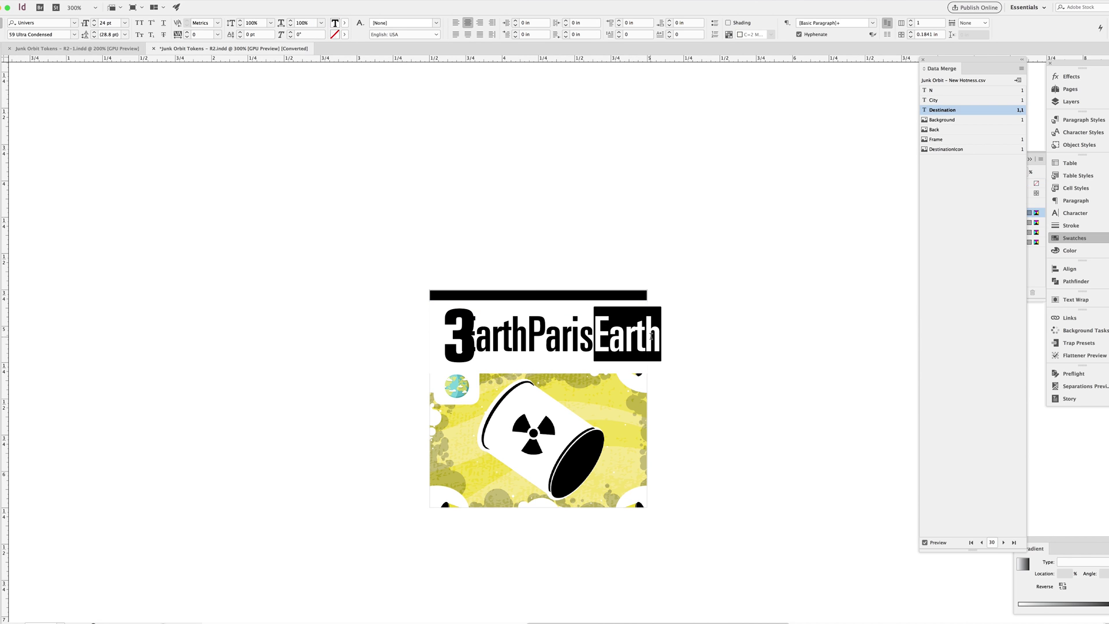
key(Escape)
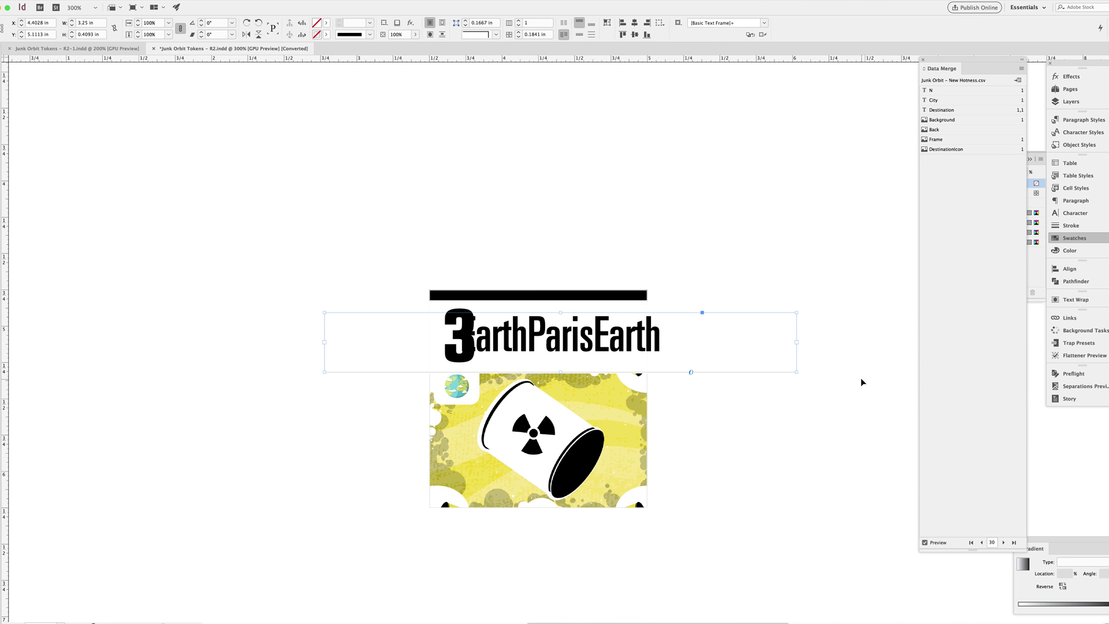
click(1003, 543)
click(815, 205)
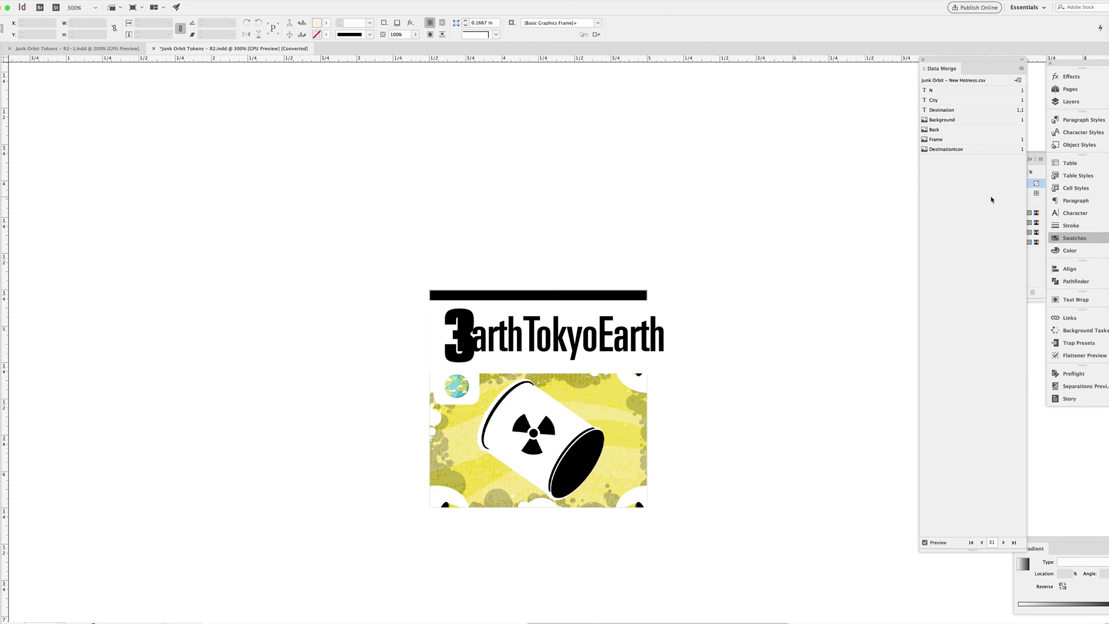
Step: Review the Character Styles panel, then preview record 1 and advance to record 7, Starter-Starter
click(1073, 133)
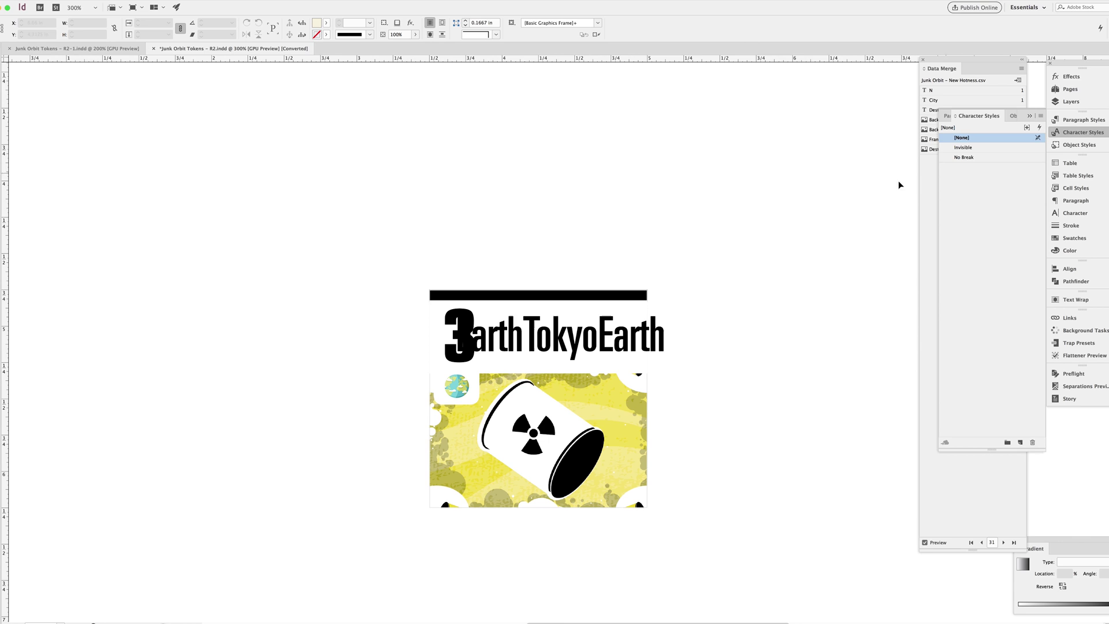
click(738, 209)
click(971, 543)
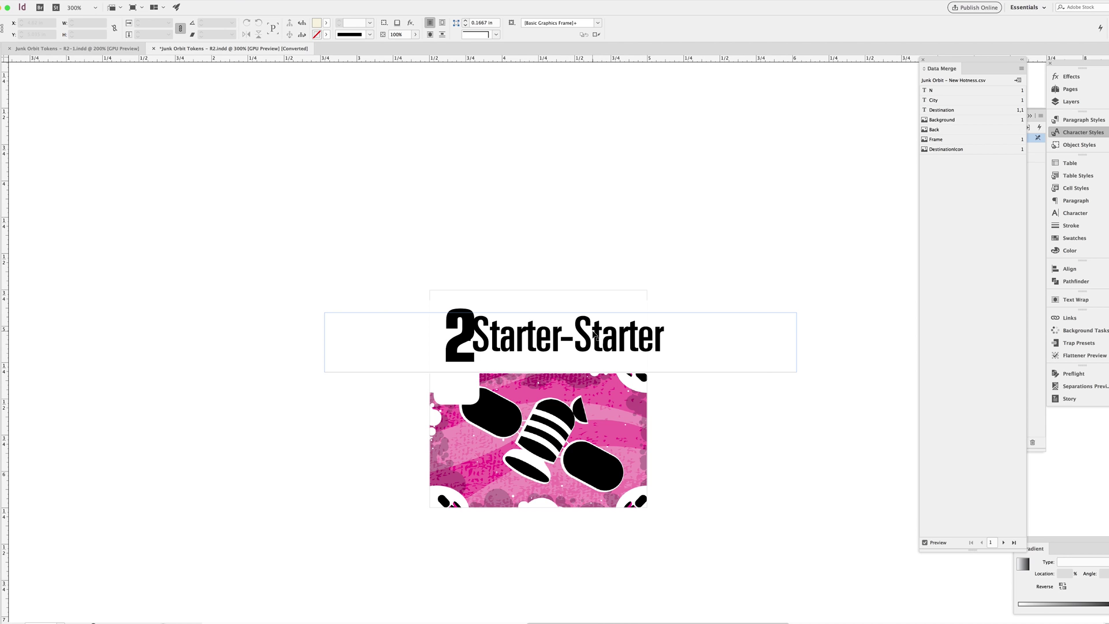
click(1003, 543)
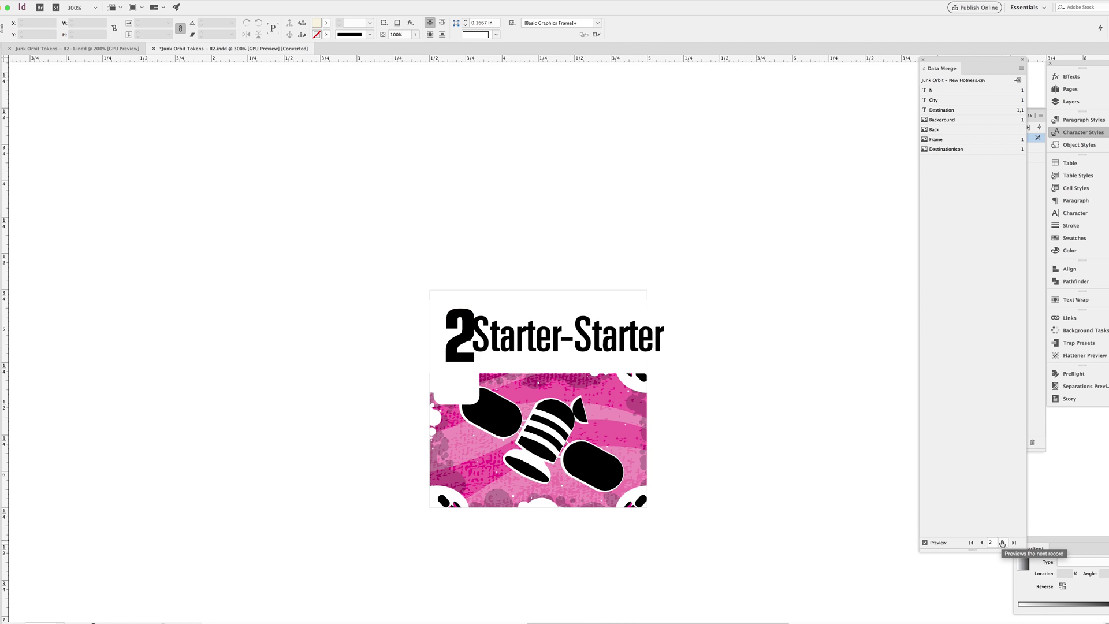
click(1004, 542)
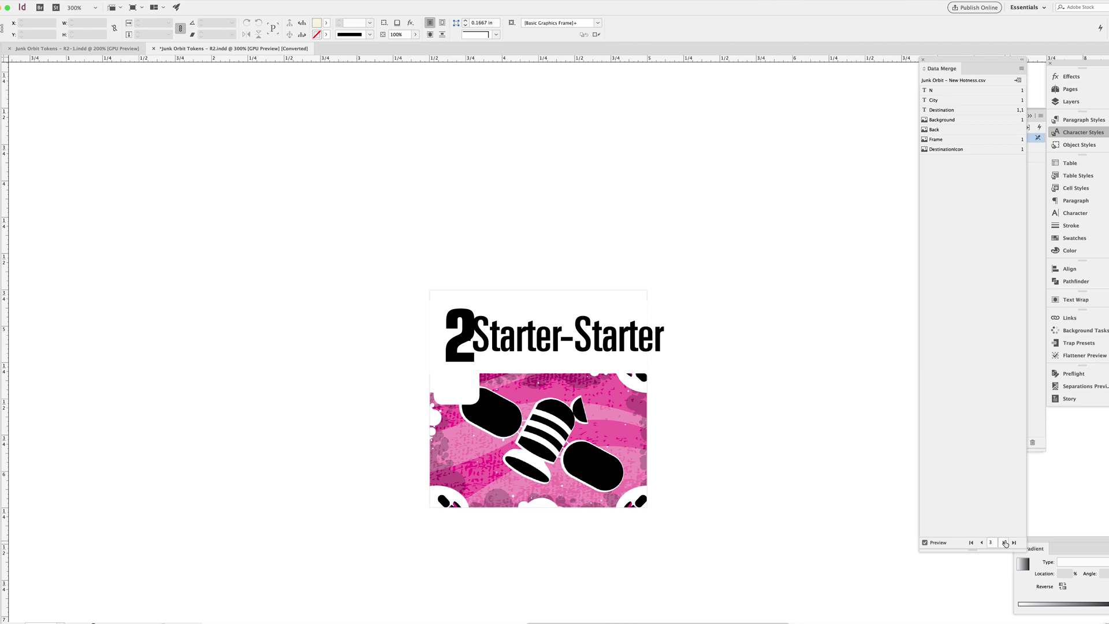
click(1004, 543)
click(1004, 543)
click(1004, 543)
click(1004, 543)
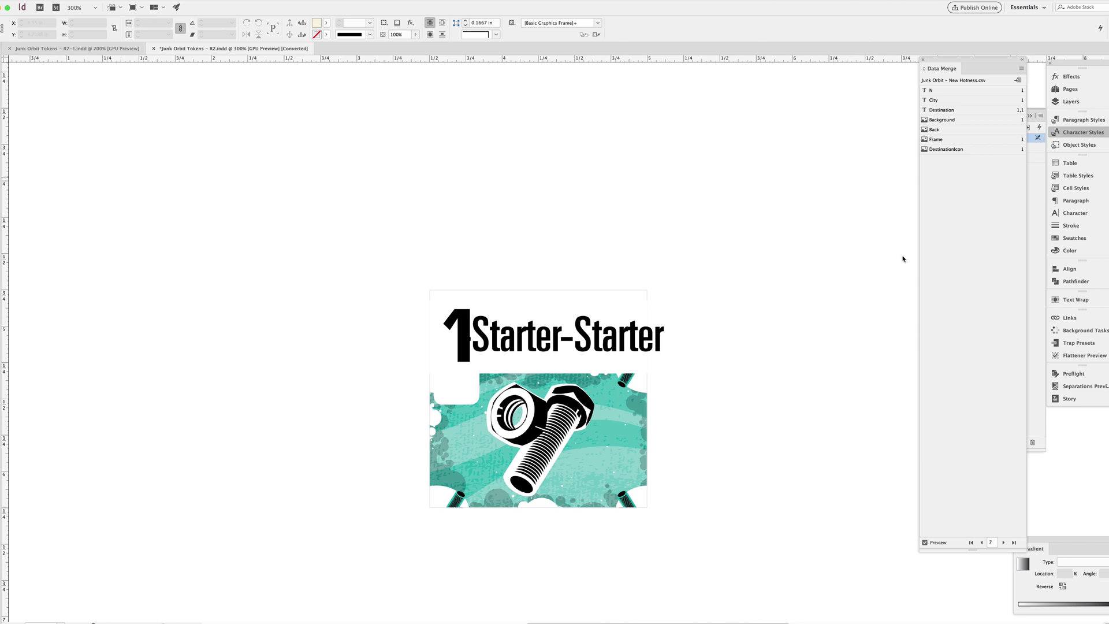
Step: Create a new paragraph style named City Header from the header text
double_click(668, 338)
click(1084, 120)
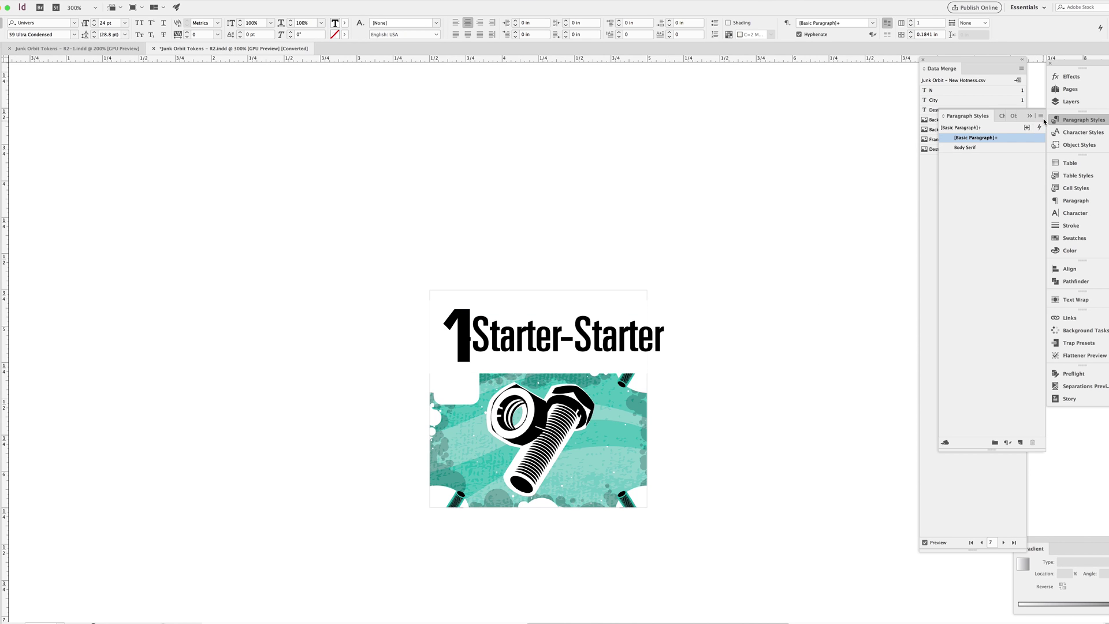
click(1040, 115)
click(1001, 122)
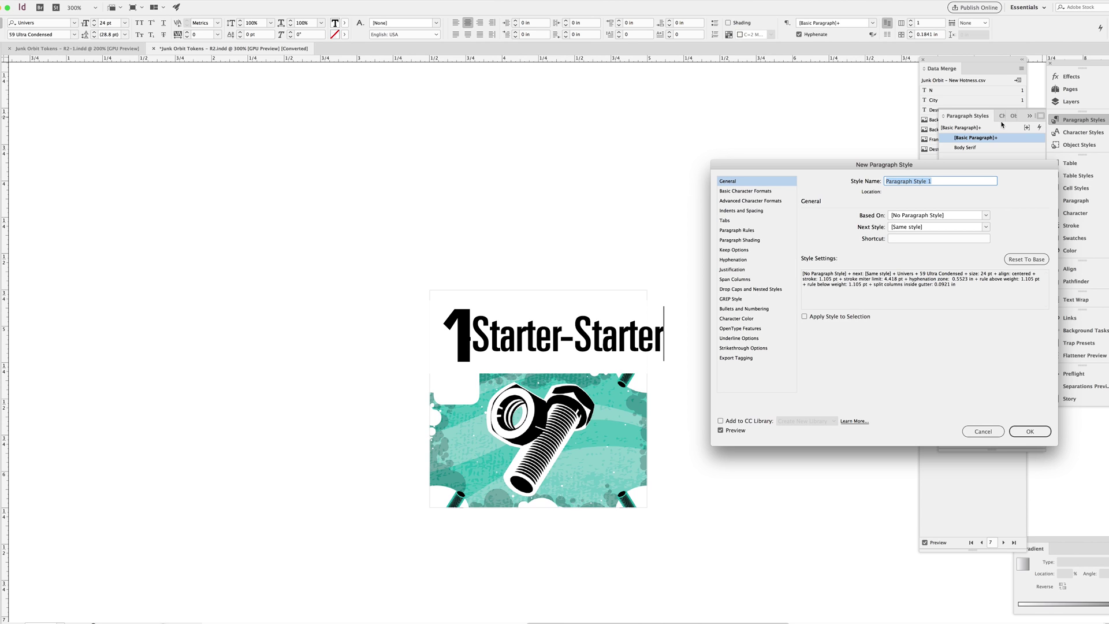
text(City Header)
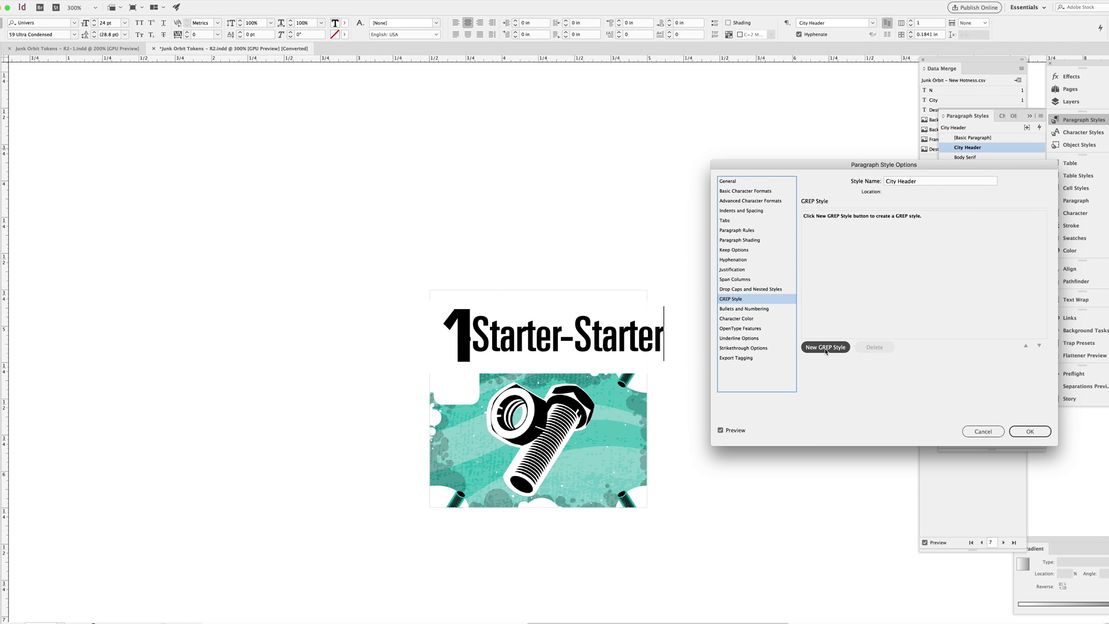
Step: Add a GREP style applying Invisible to the pattern -Starter|Mars|Earth|Moon
click(825, 347)
click(861, 218)
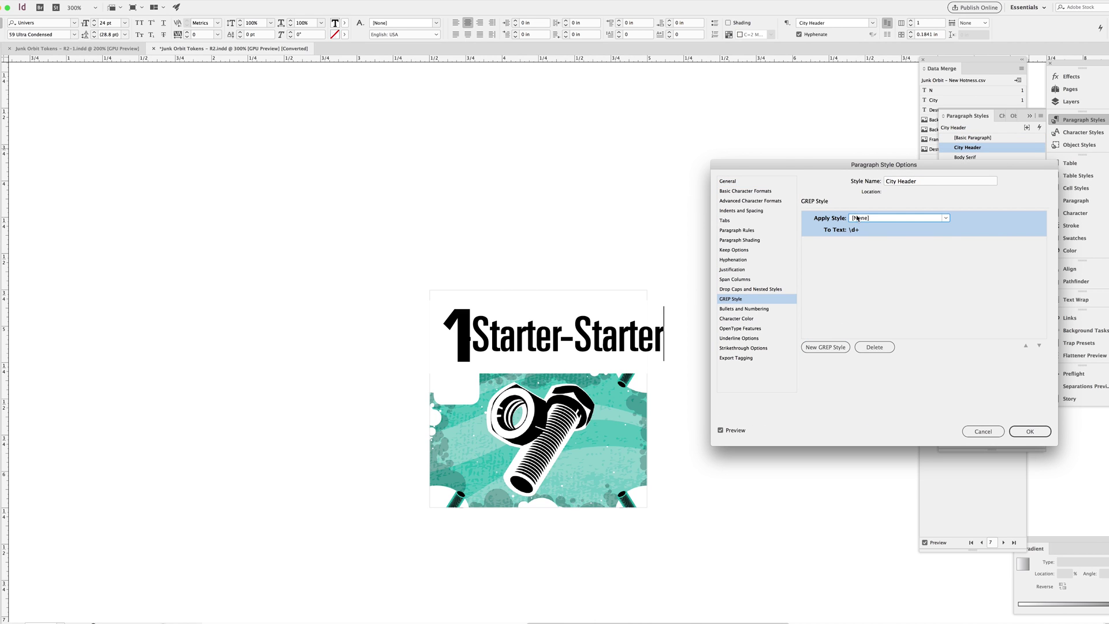
click(863, 220)
click(865, 233)
click(866, 232)
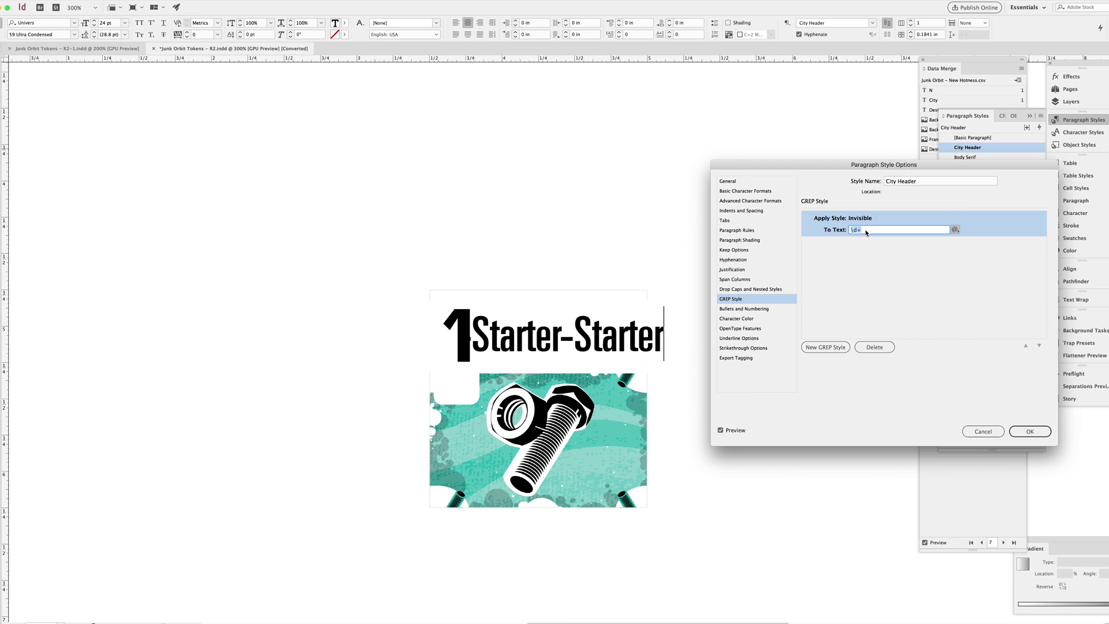
text(-Starter|Mars|Earth|Moon)
Step: Confirm the new City Header style and step the merge preview forward to record 13
click(1030, 431)
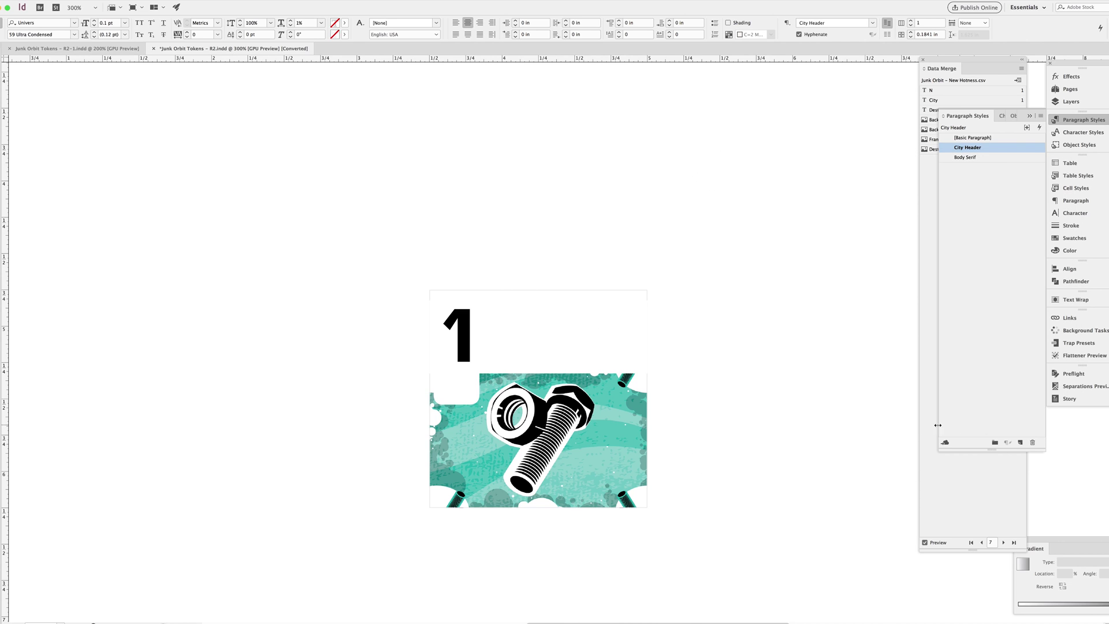
key(Escape)
click(978, 510)
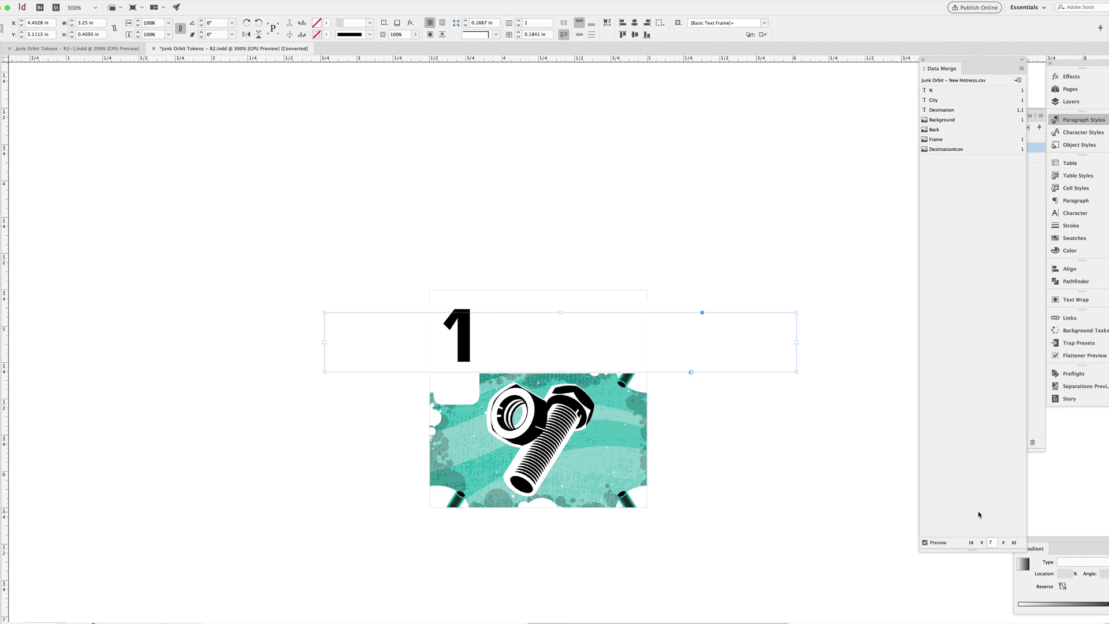
click(1003, 542)
click(1003, 542)
click(1003, 542)
click(1004, 543)
click(1003, 543)
click(1004, 542)
Step: Jump the merge preview to record 50, then step back to record 45, '5 Tokyo'
text(50)
key(Return)
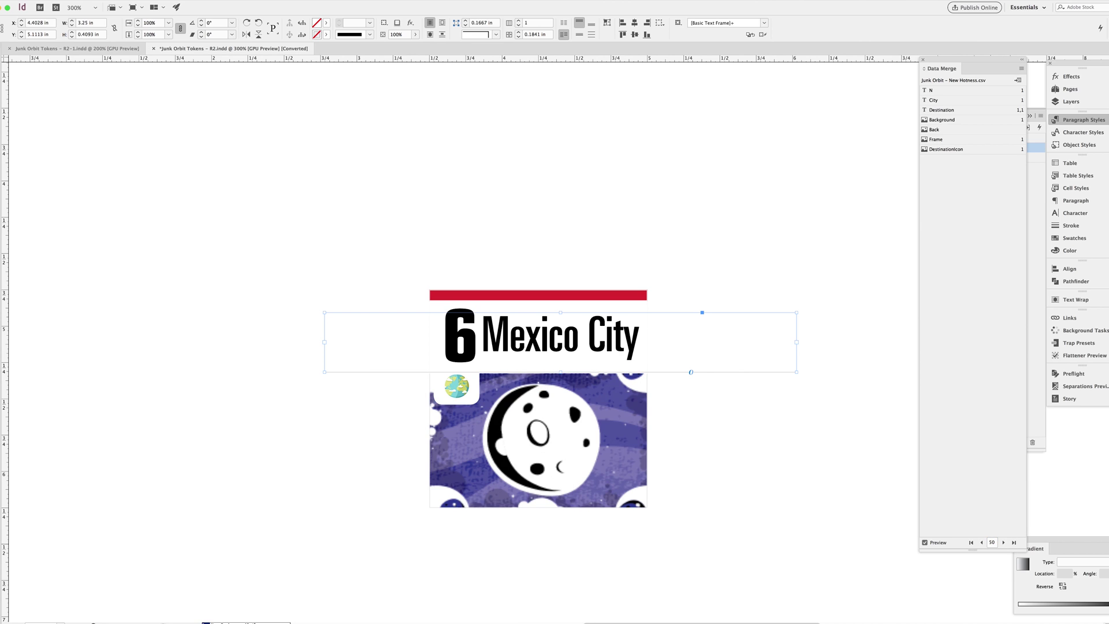
click(822, 475)
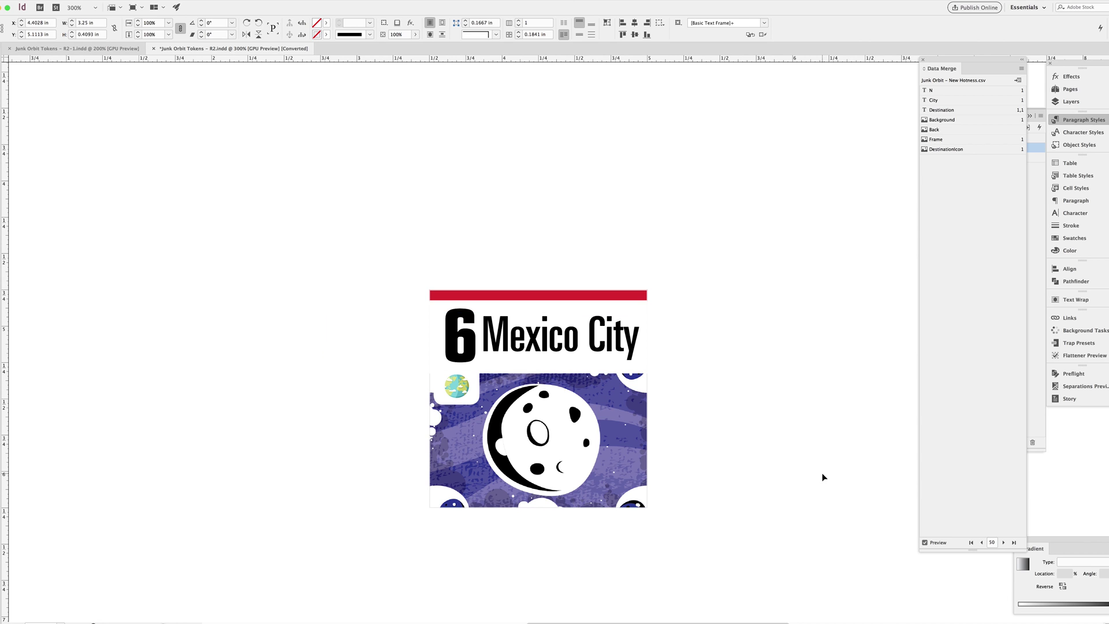
click(981, 543)
click(981, 543)
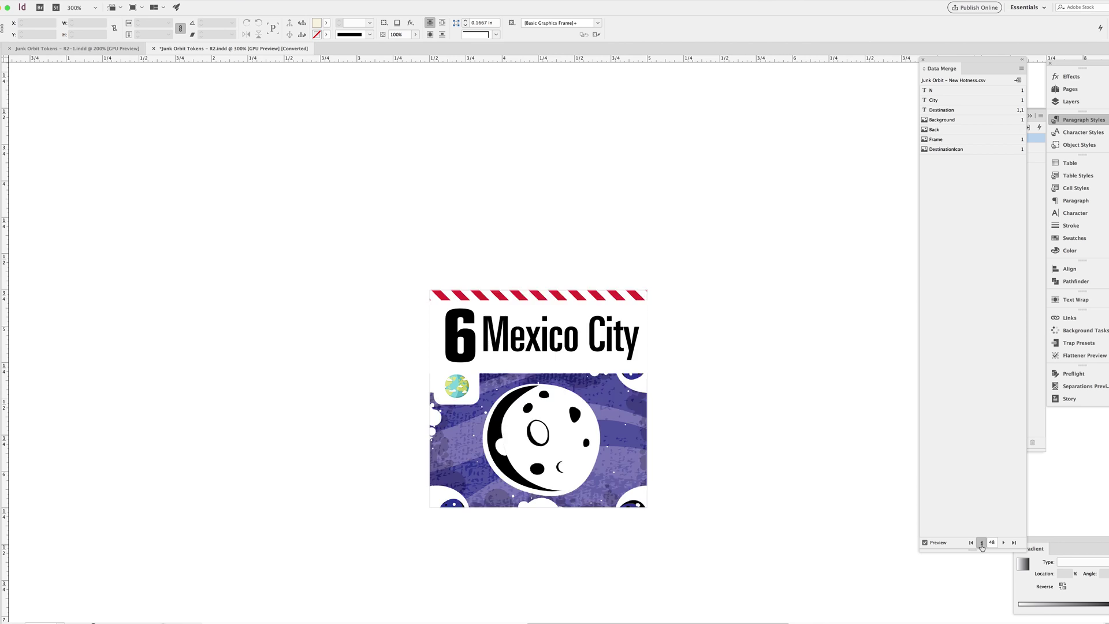
click(982, 543)
click(981, 543)
click(982, 543)
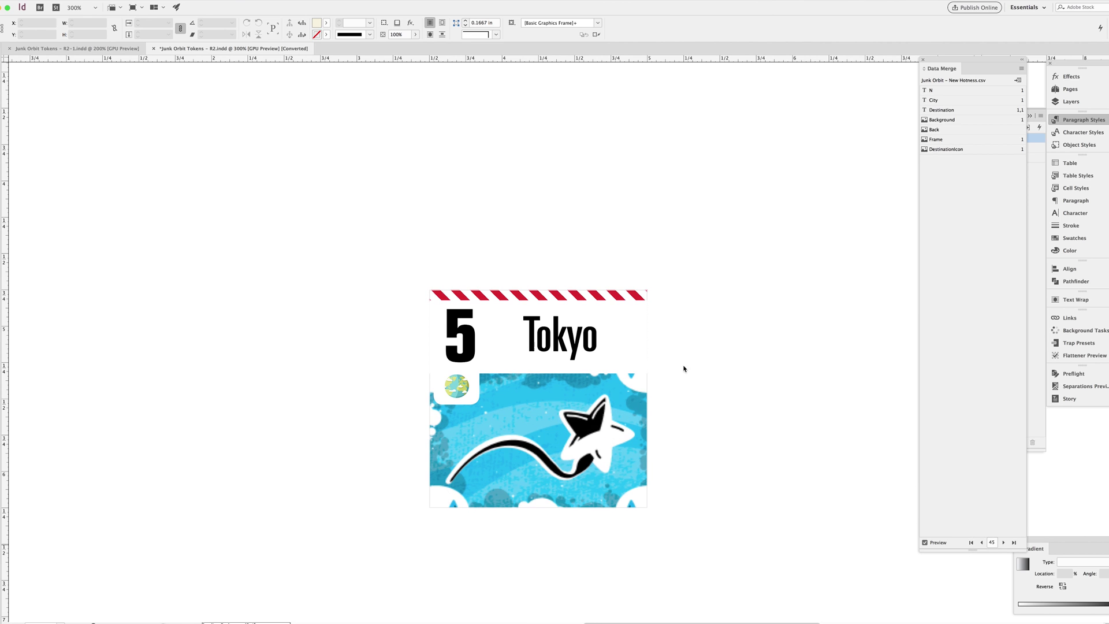
Step: Alt-drag a copy of the header text frame to sit above the card
click(642, 344)
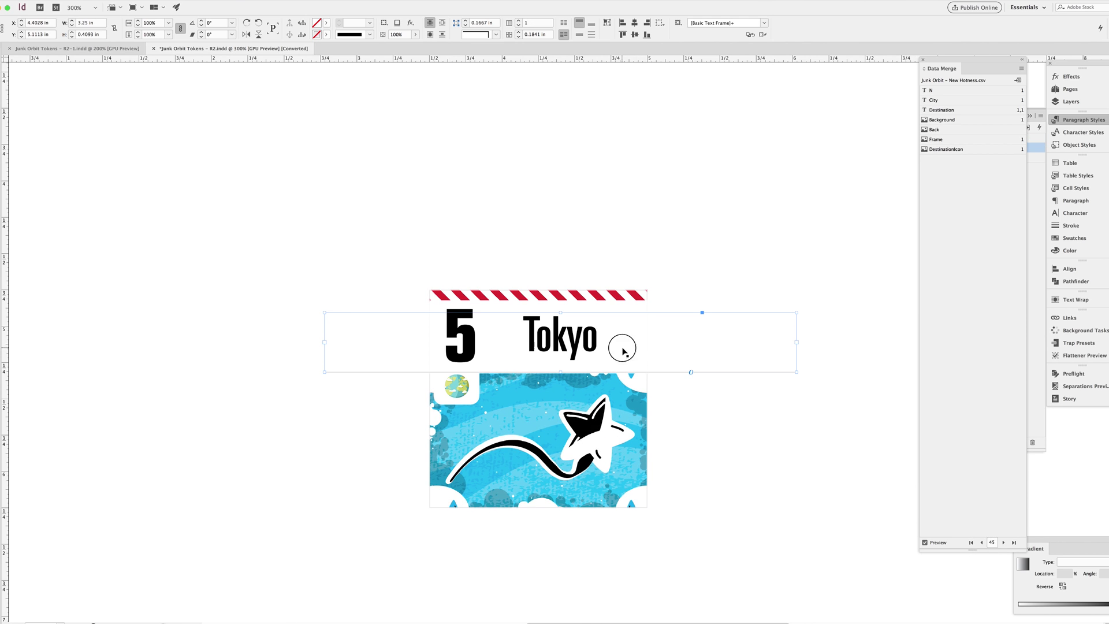
drag(622, 348, 622, 232)
click(1029, 216)
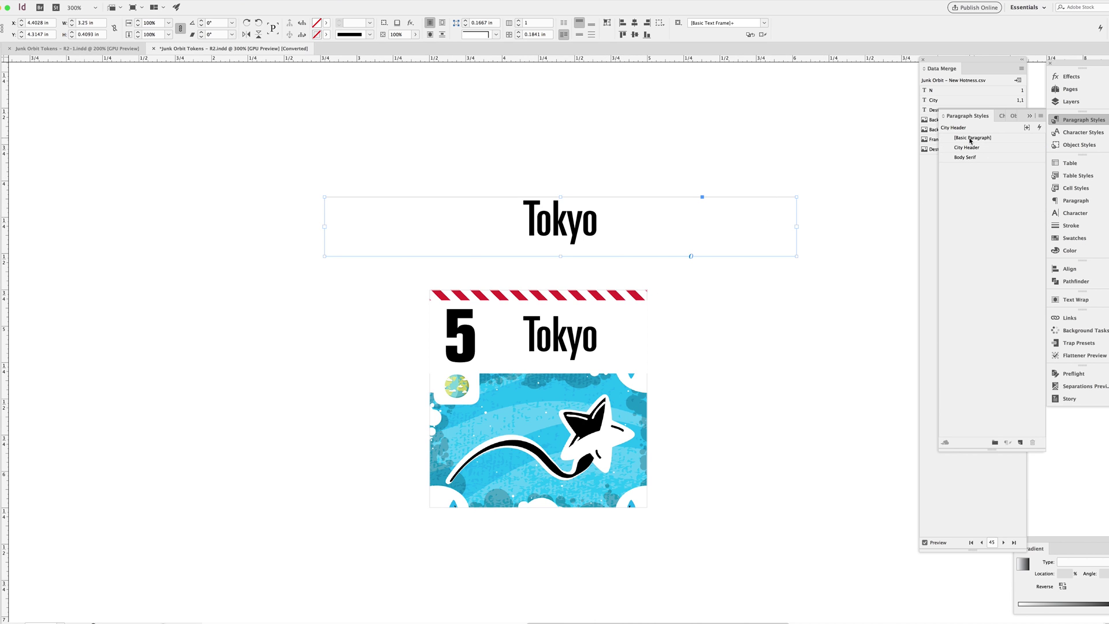
Step: Reset the copied header frame to Basic Paragraph and start editing the card's header text
click(990, 138)
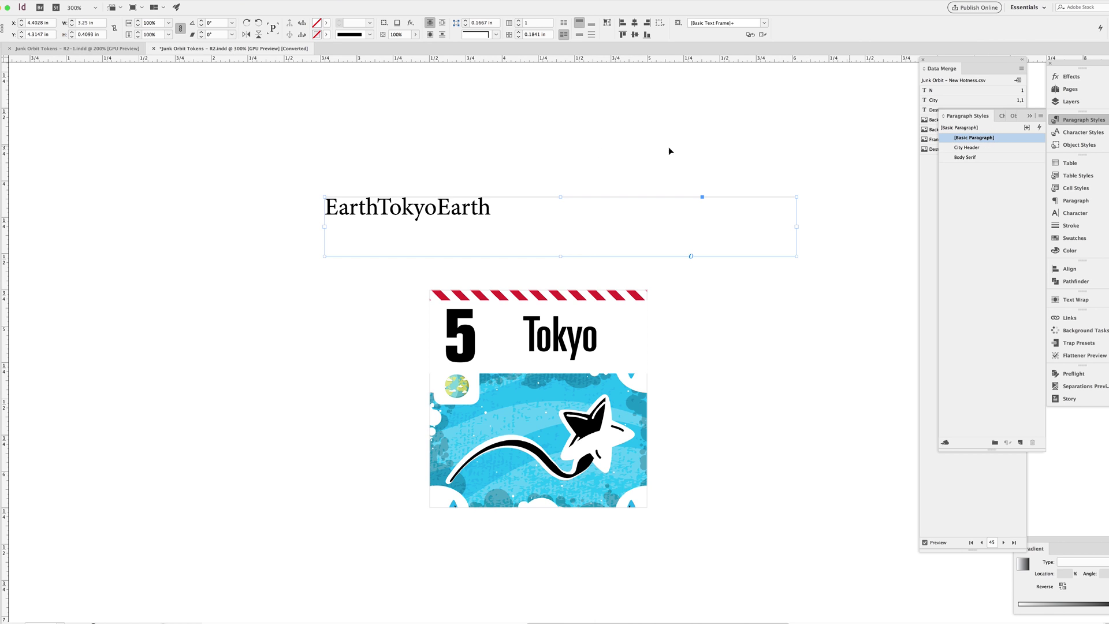
click(461, 150)
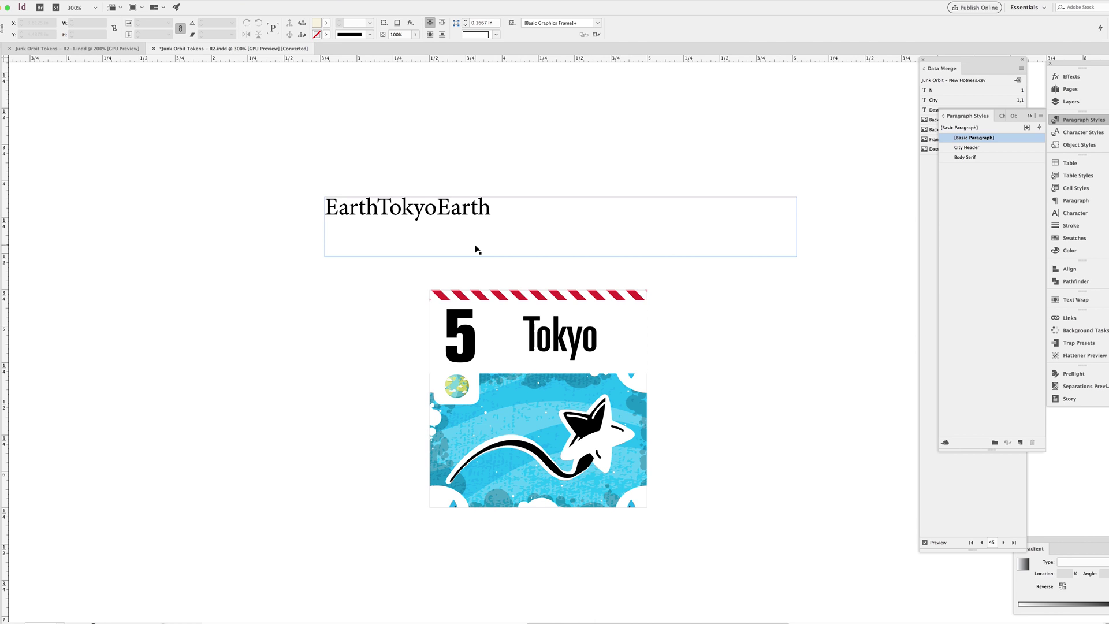
double_click(492, 231)
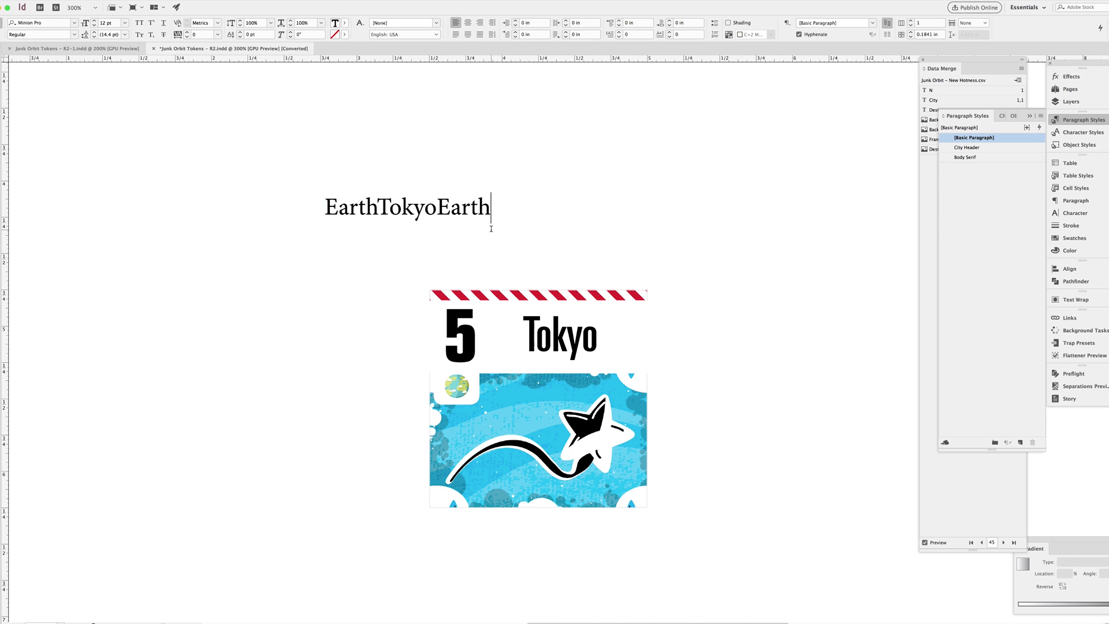
Step: Step the merge preview forward past Mexico City, Paris and Rio until North Cap appears
click(1002, 542)
click(1002, 543)
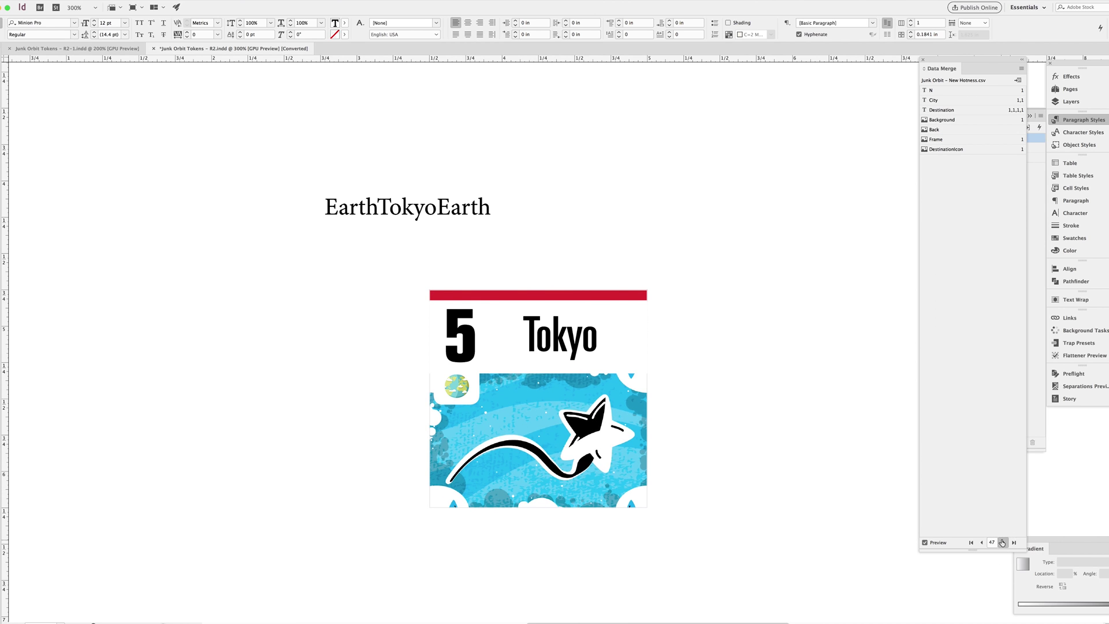
click(1003, 542)
click(1002, 542)
click(1003, 542)
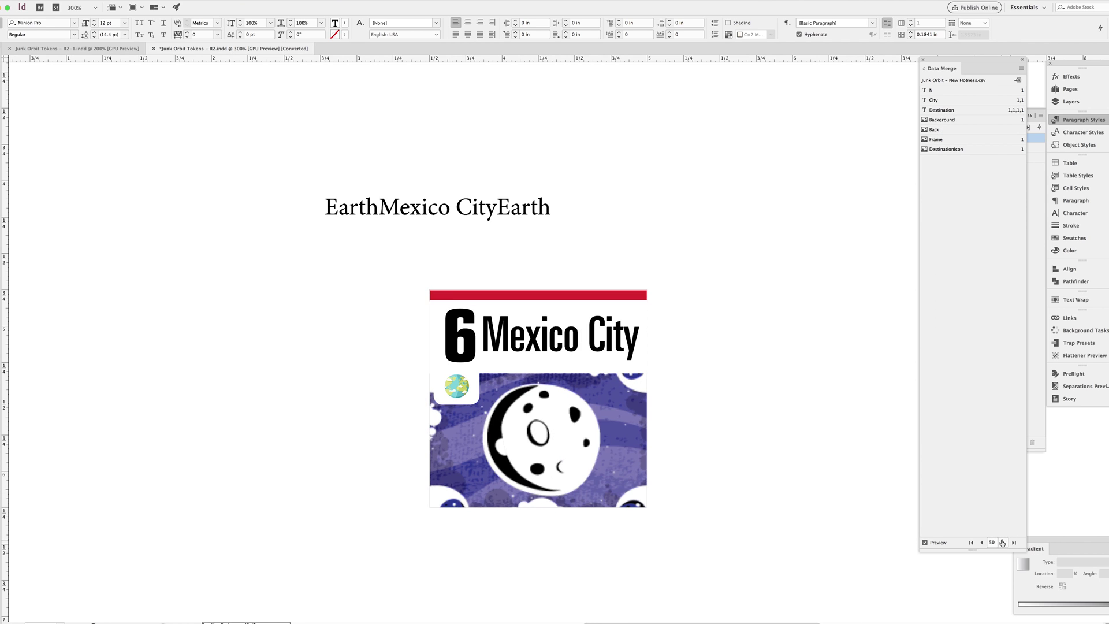
click(1002, 542)
click(1002, 542)
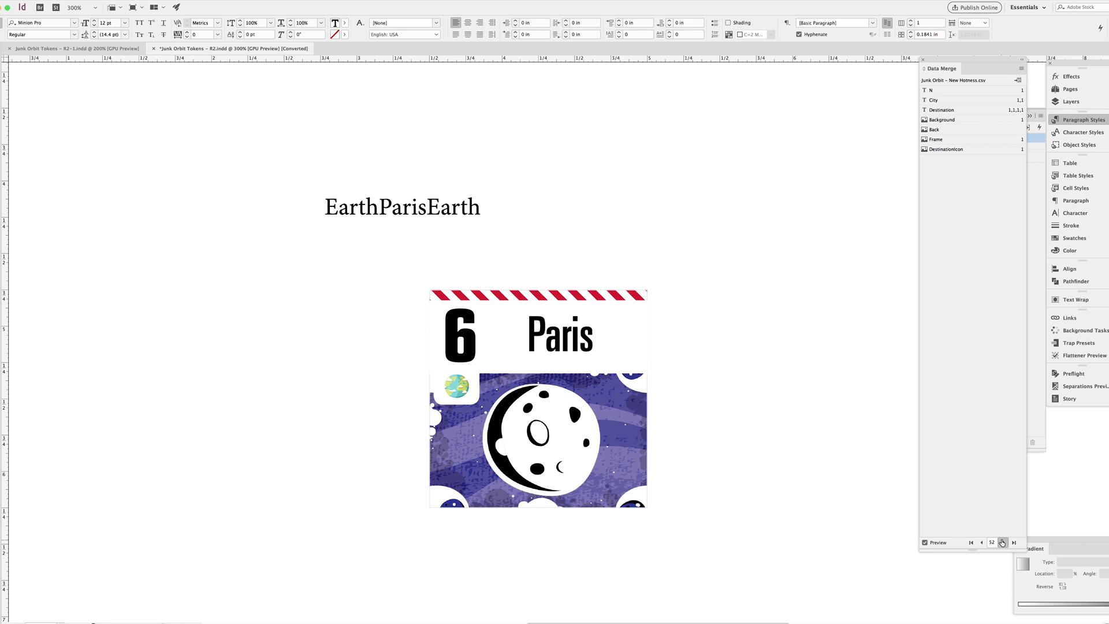
click(1002, 542)
click(1002, 543)
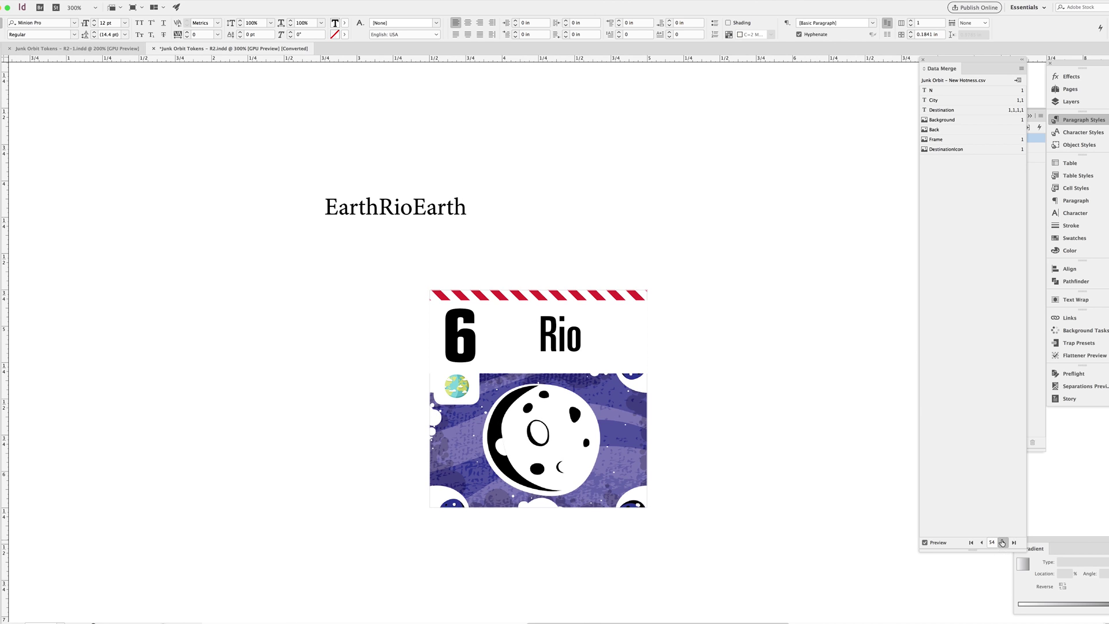
click(1003, 542)
click(1002, 542)
click(1002, 543)
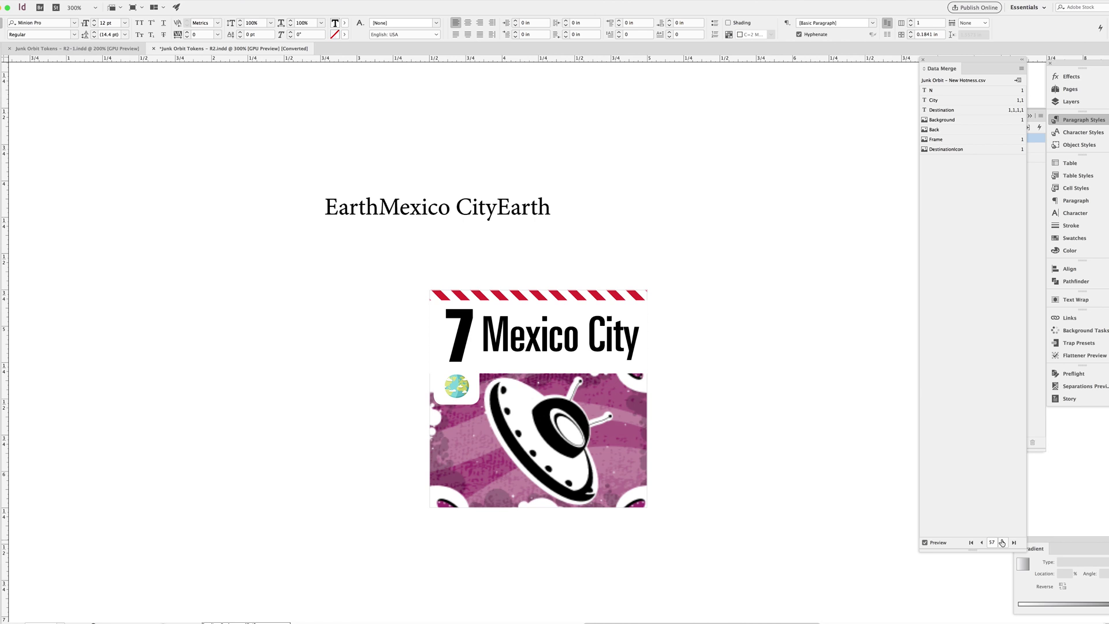
click(1003, 543)
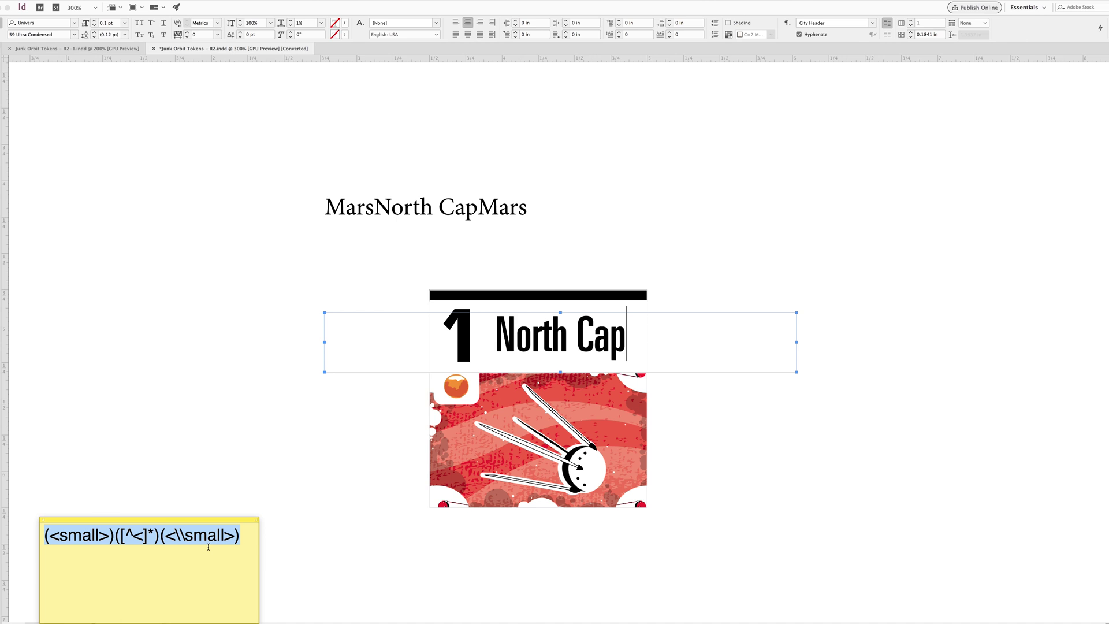
Step: Copy the (<small>)([^<]*)(<\small>) line from the sticky note and return to the InDesign document
click(325, 493)
key(super+Tab)
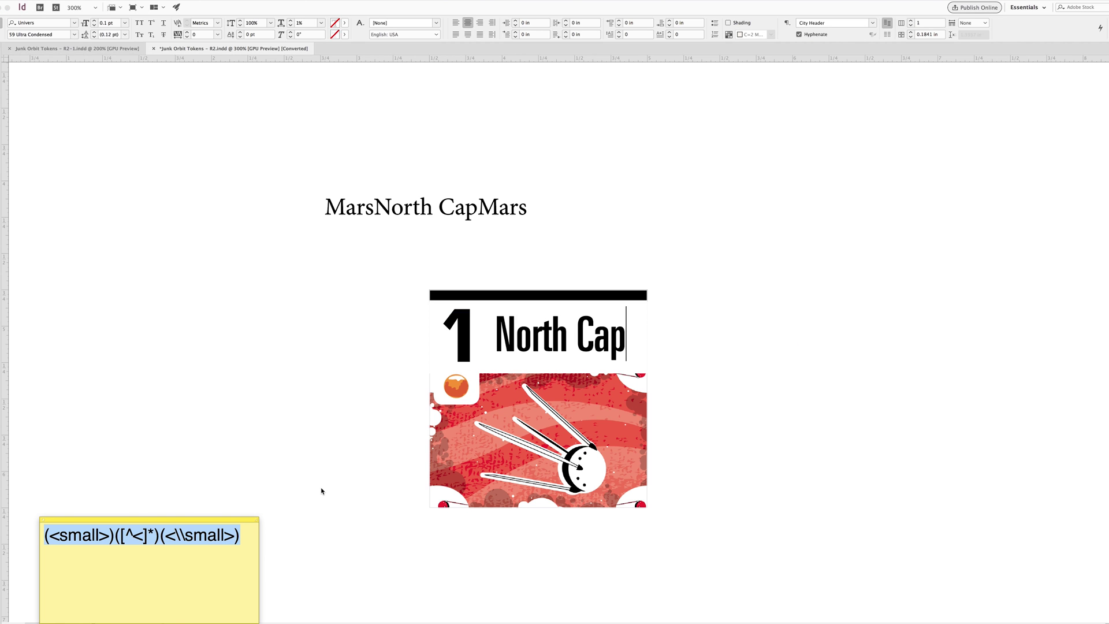
double_click(189, 532)
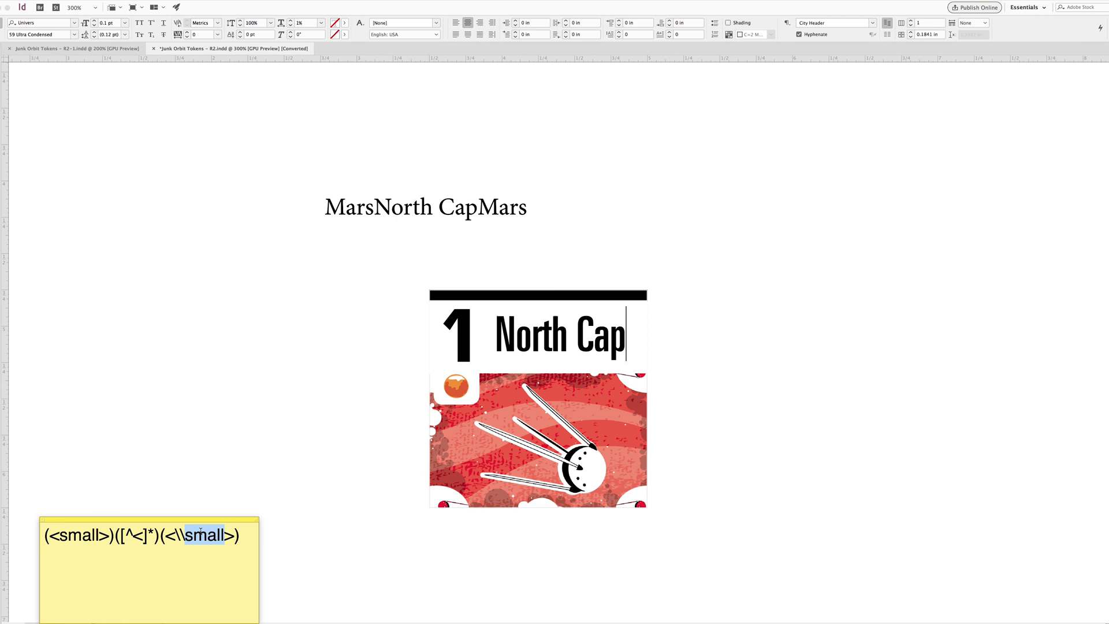
drag(255, 539, 45, 527)
key(super+c)
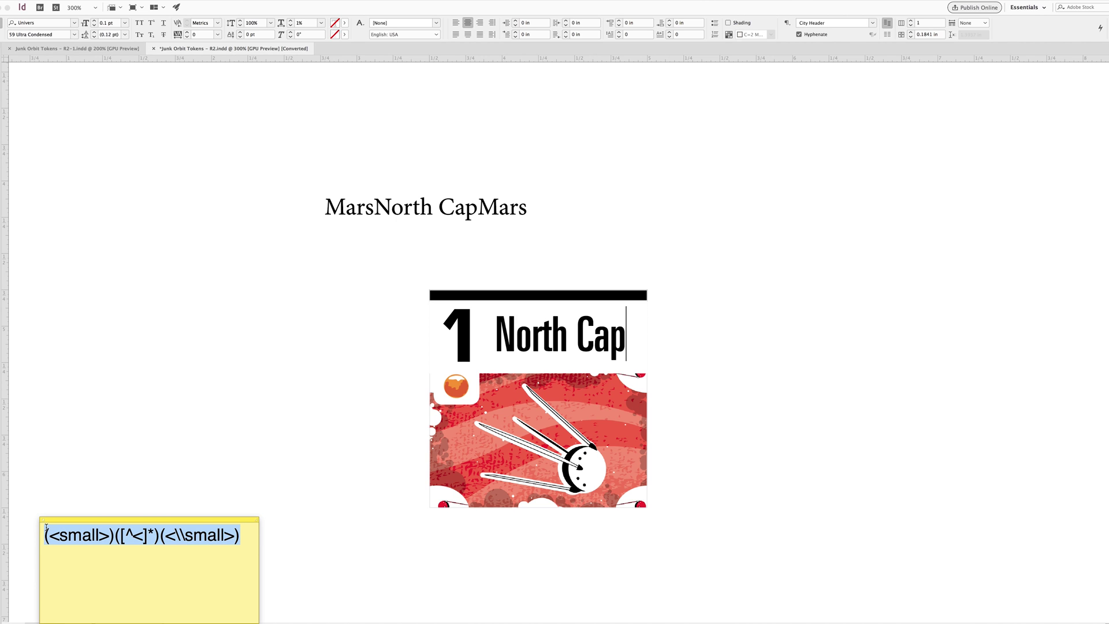
click(135, 444)
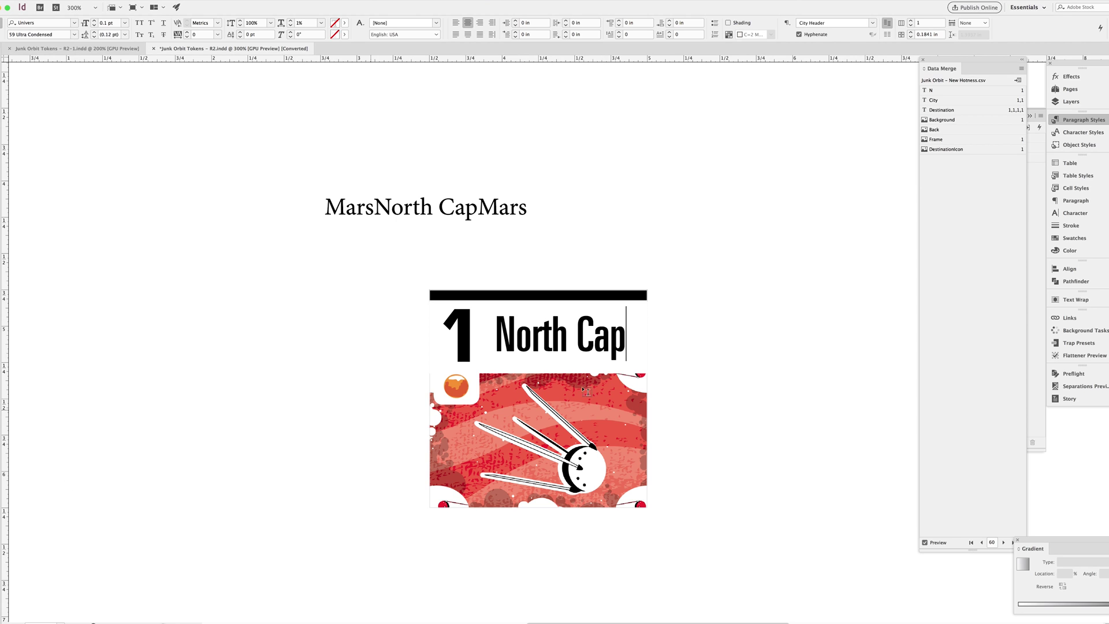
Step: Reselect the city header text and open the City Header paragraph style options
click(1082, 119)
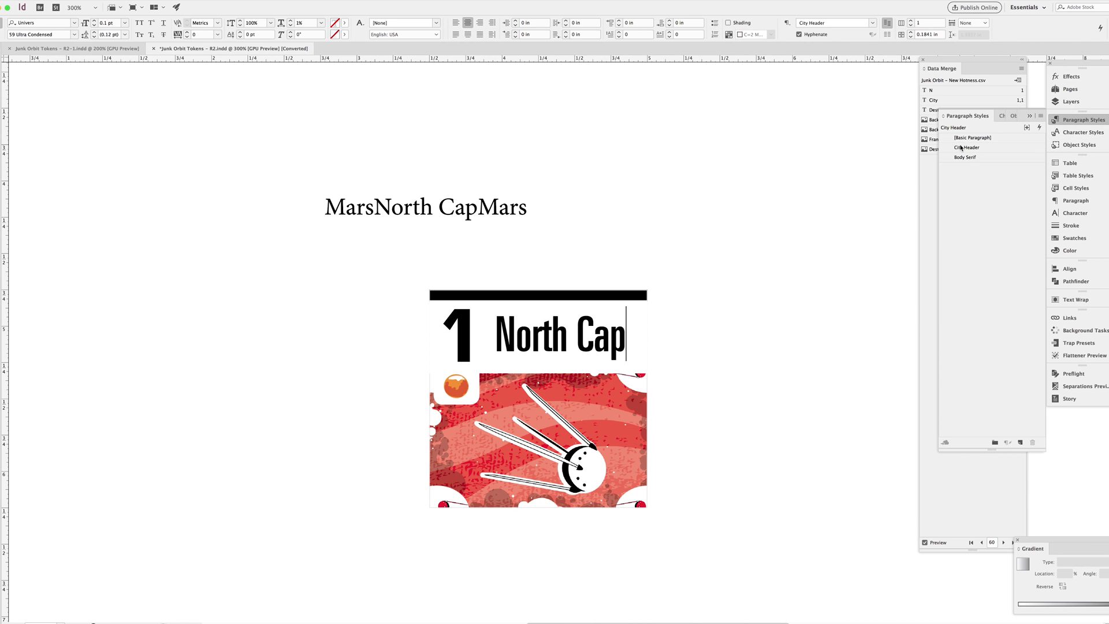
key(Escape)
click(861, 186)
click(757, 343)
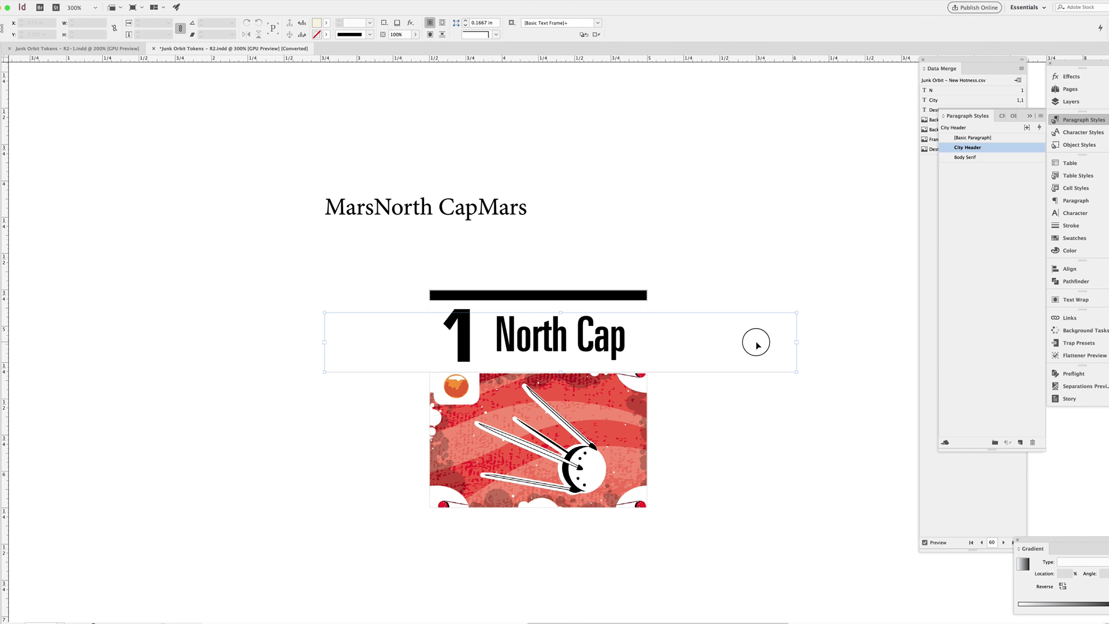
double_click(757, 344)
double_click(988, 148)
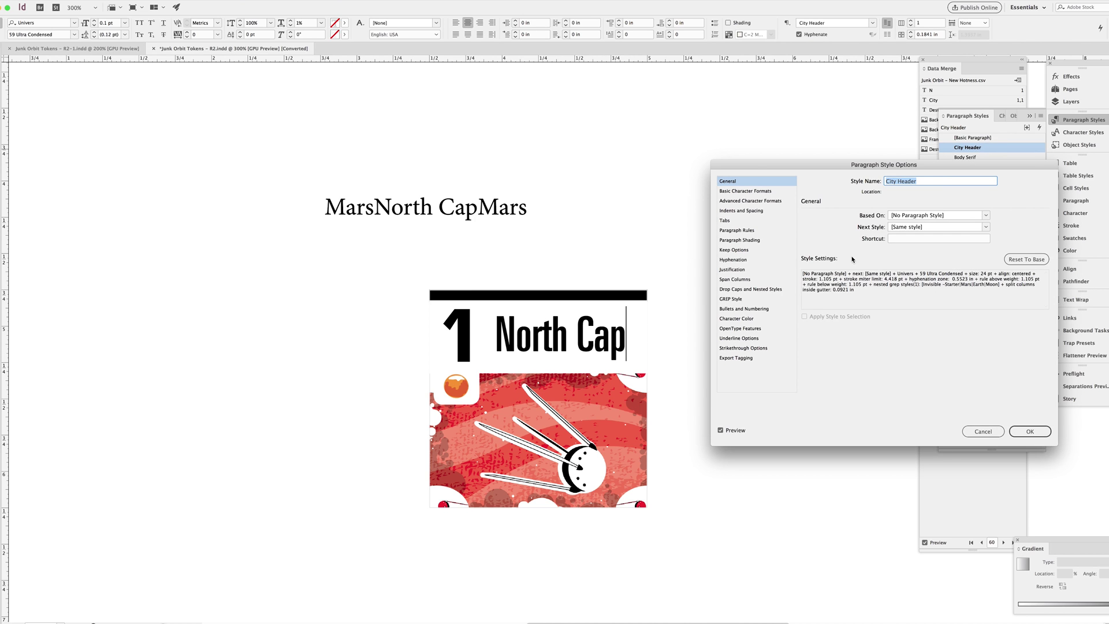
Step: Add a new GREP rule and edit the pasted pattern into (Mars)([^<]*)(Mars)
click(760, 300)
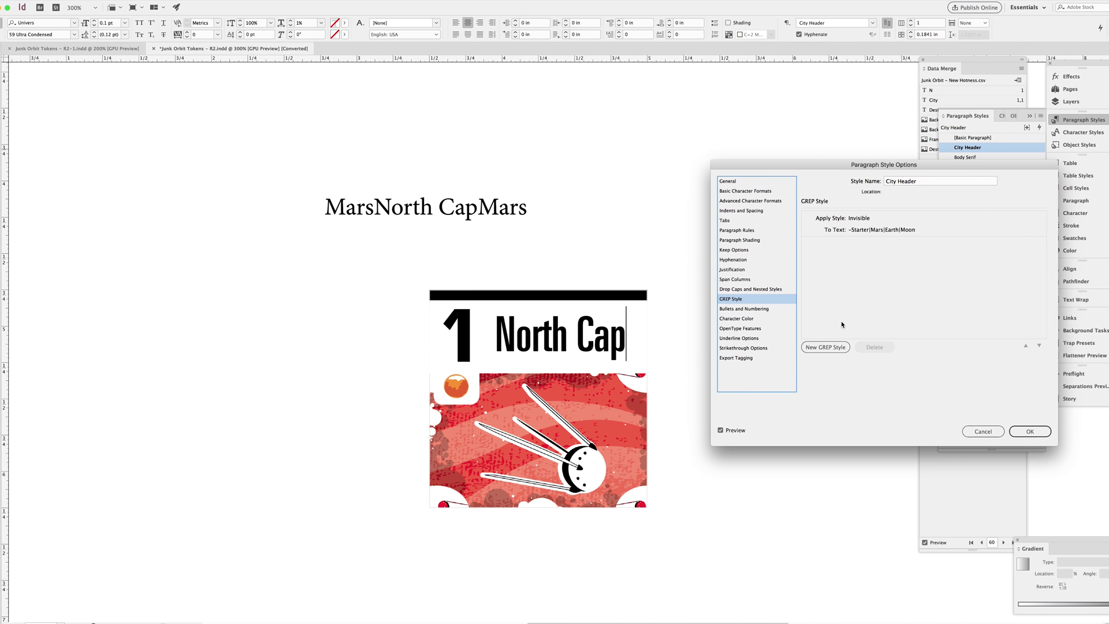
click(834, 349)
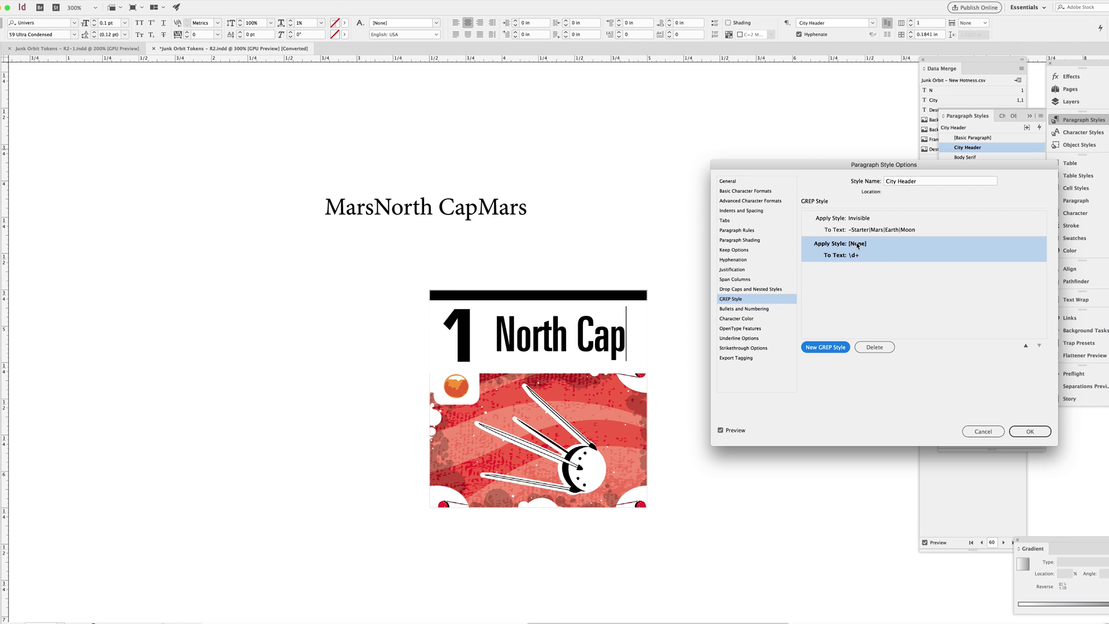
click(857, 254)
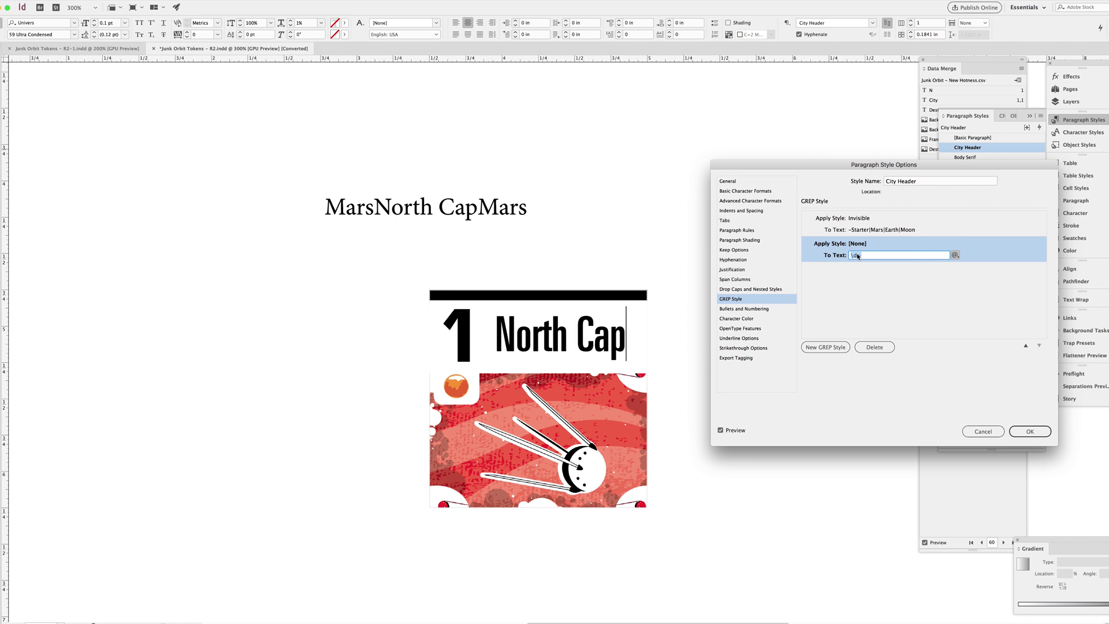
key(super+v)
click(852, 255)
key(Delete)
key(Delete)
key(Delete)
key(Delete)
key(Delete)
key(Delete)
key(Delete)
text(Mars)
click(890, 255)
key(Delete)
key(BackSpace)
key(BackSpace)
text(Maras)
Step: Apply a new red 'Mars' character style to the rule and confirm the style changes
click(869, 243)
click(873, 244)
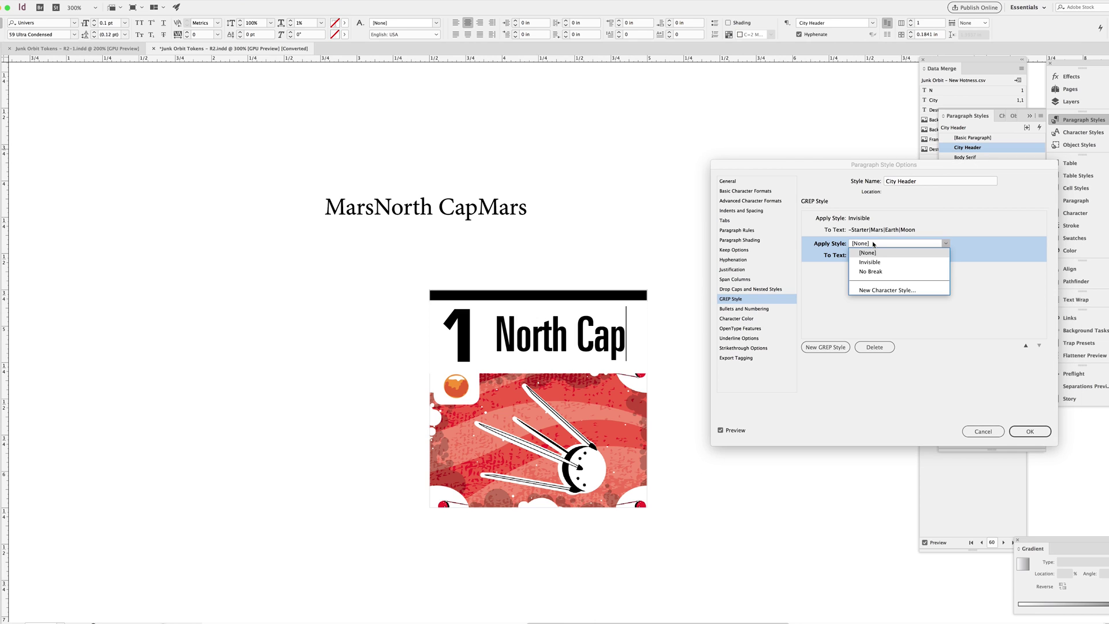
click(882, 290)
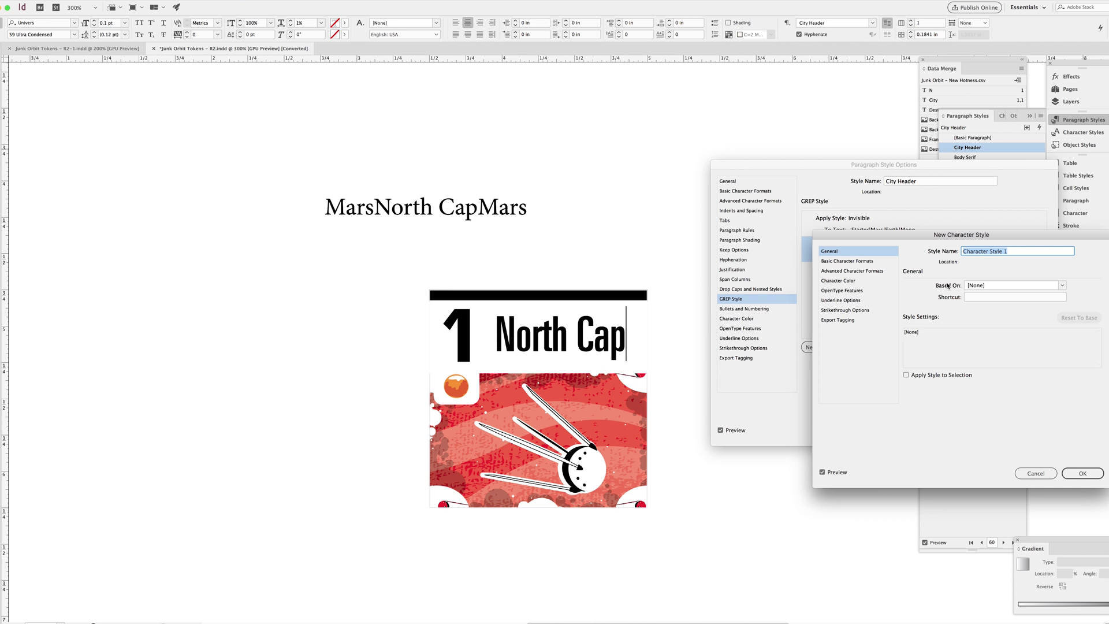
text(Mars)
click(838, 281)
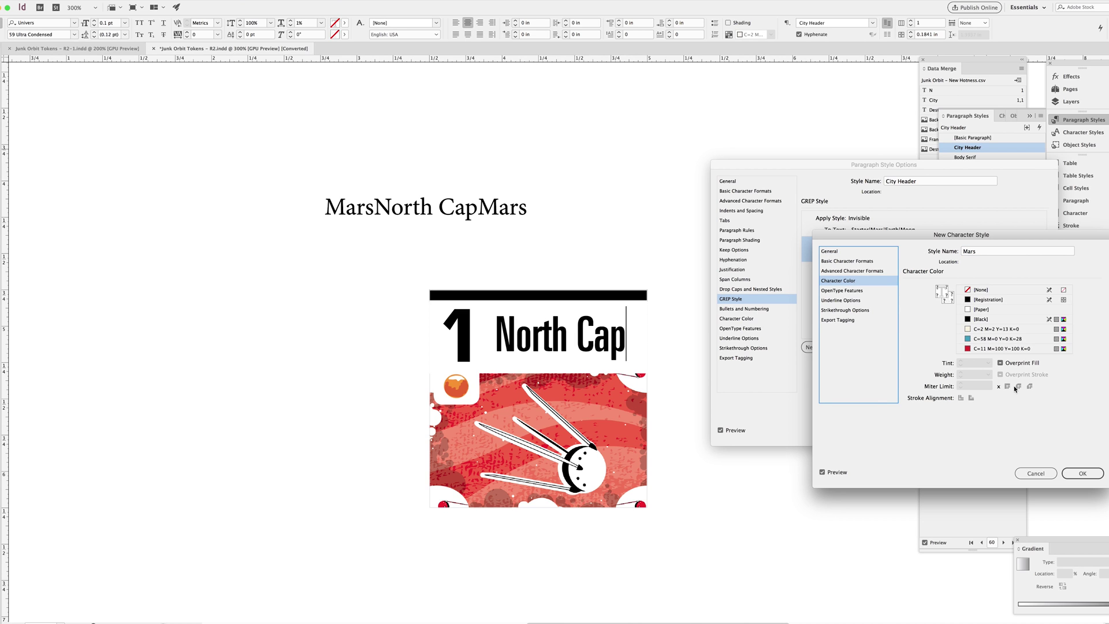
click(990, 349)
click(1082, 473)
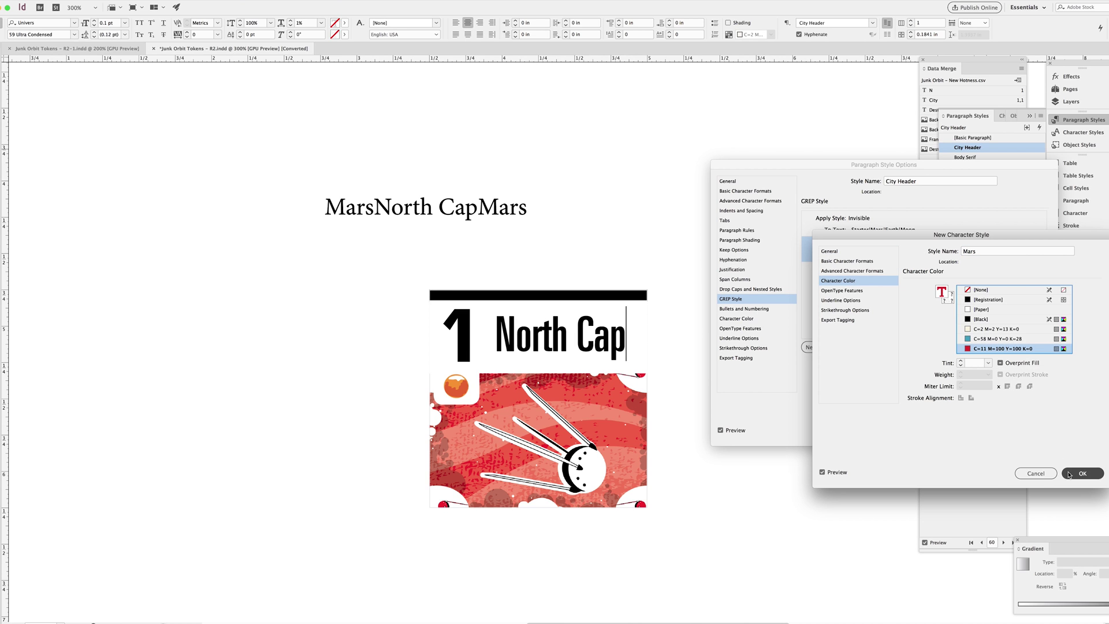
click(984, 432)
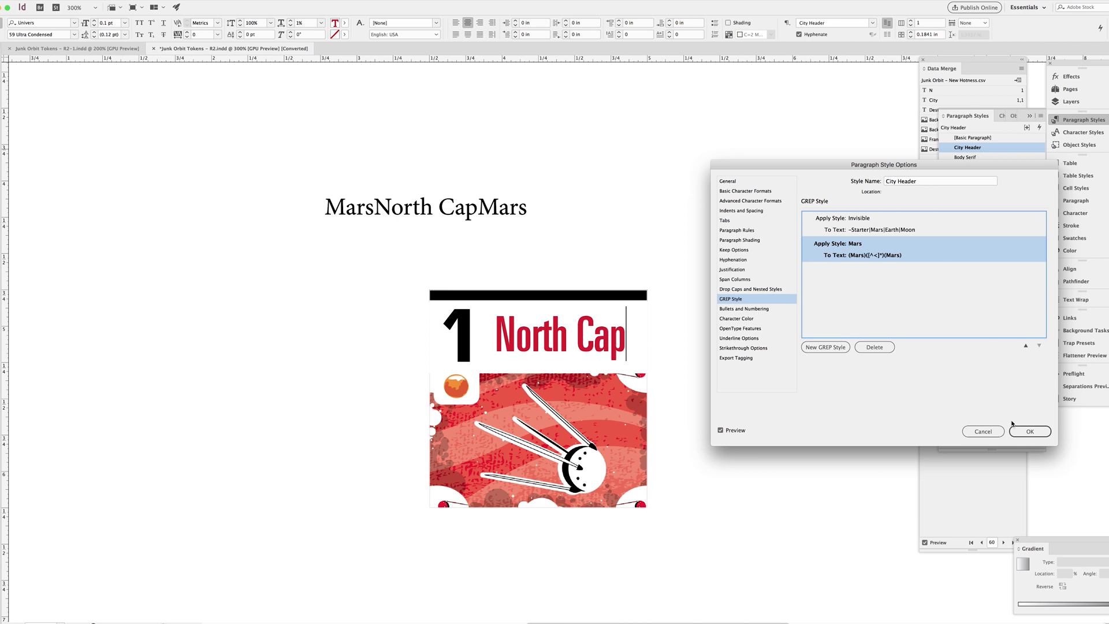
click(1012, 431)
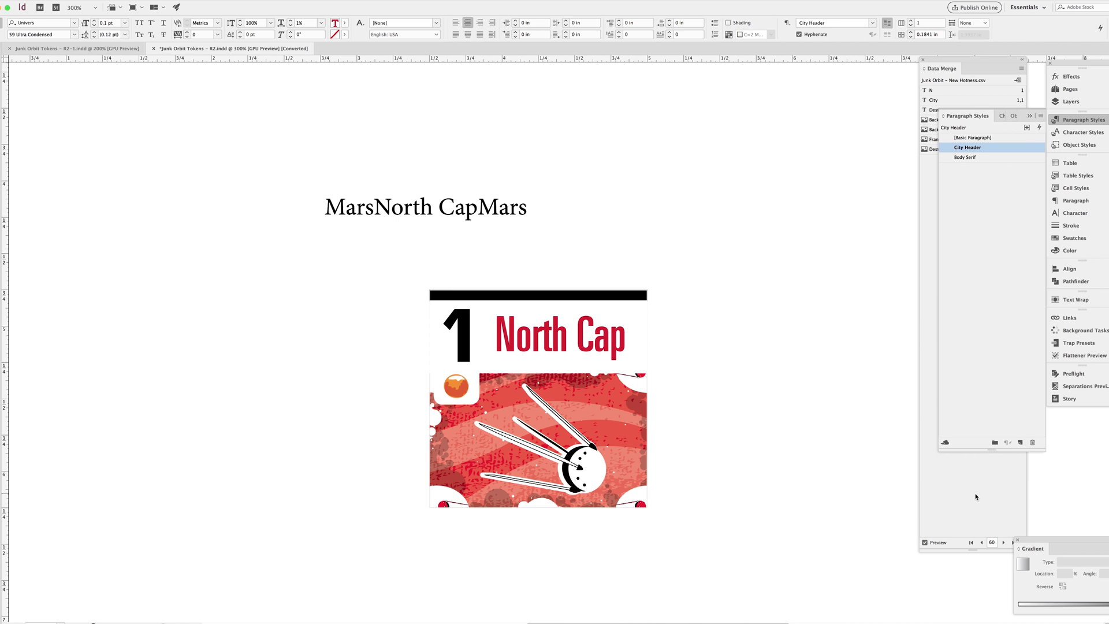
Step: Compare records 57–59: Earth's Rio header stays black while Mars's Solis Lacus shows red
key(Escape)
click(911, 495)
click(982, 543)
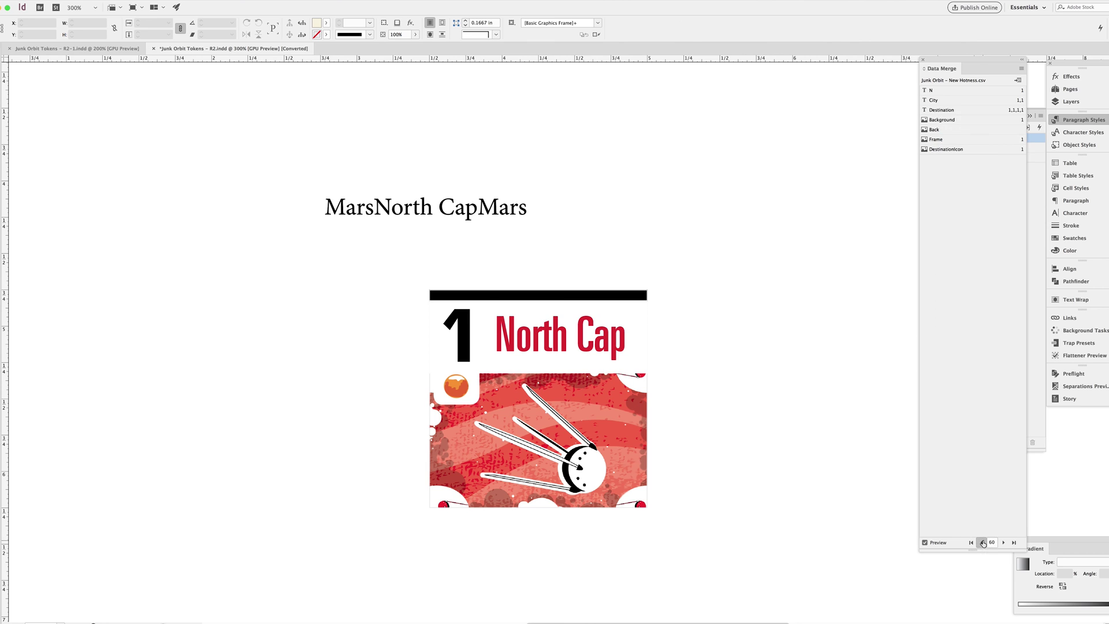
click(982, 543)
click(982, 543)
click(982, 543)
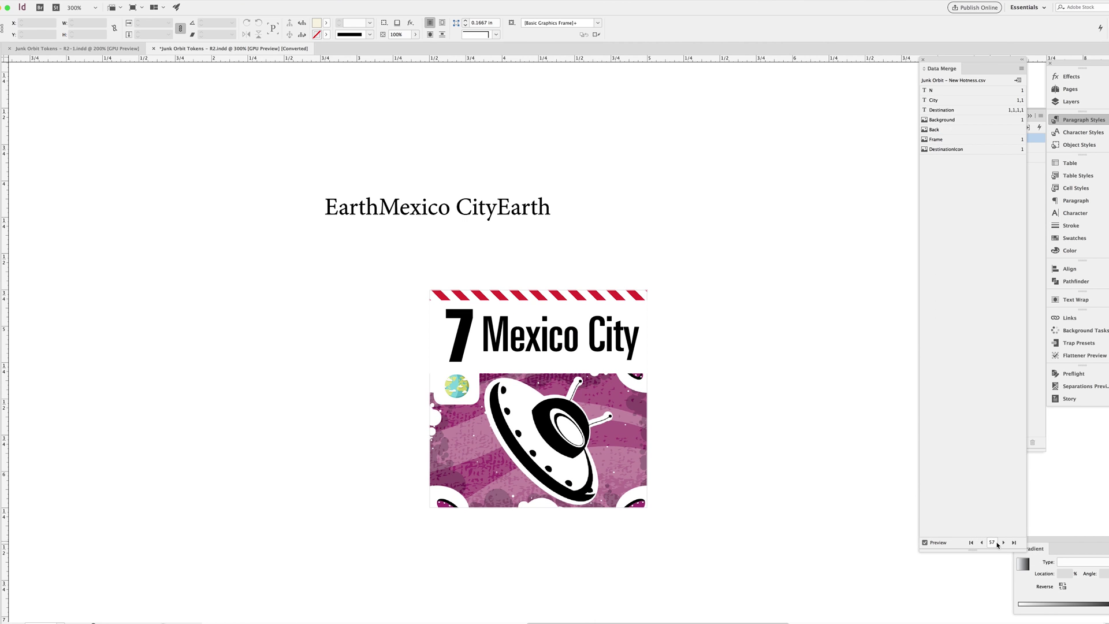
click(999, 543)
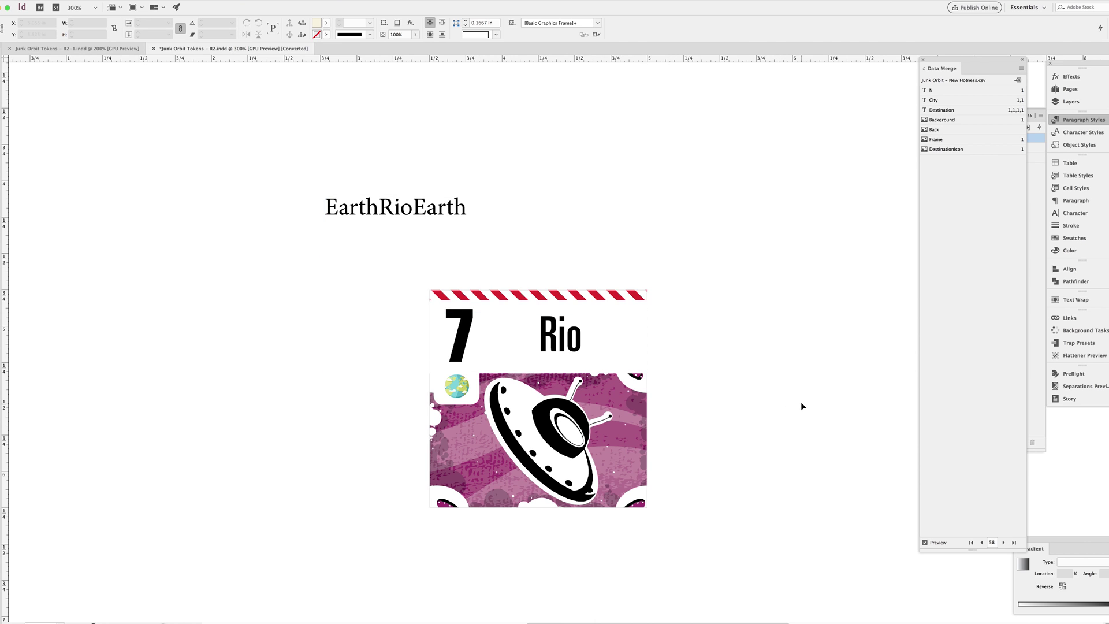
click(1003, 541)
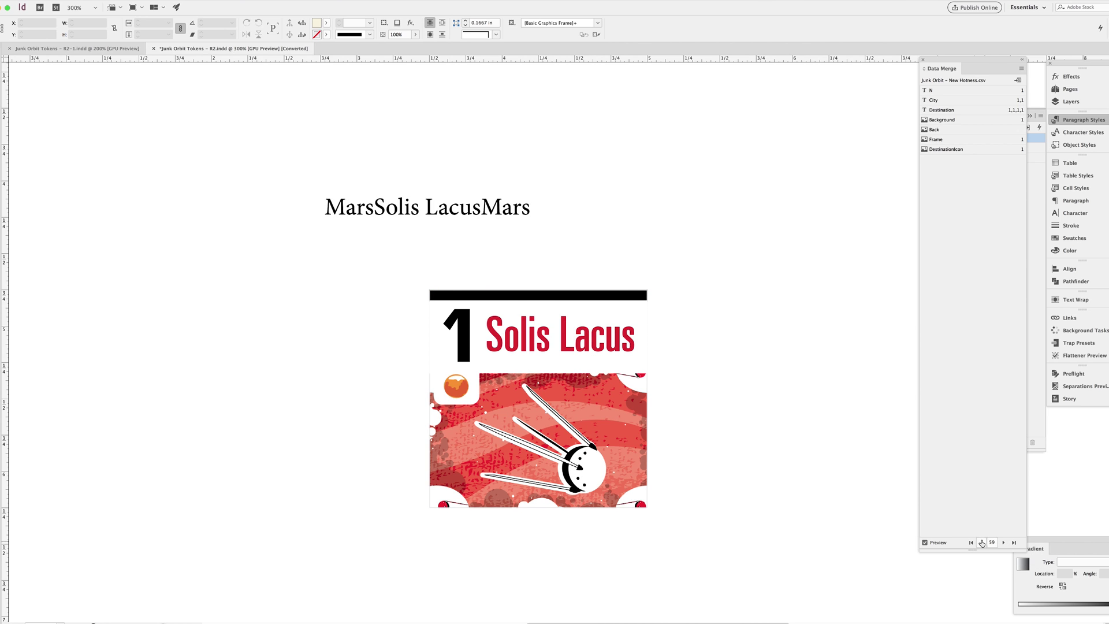
click(981, 542)
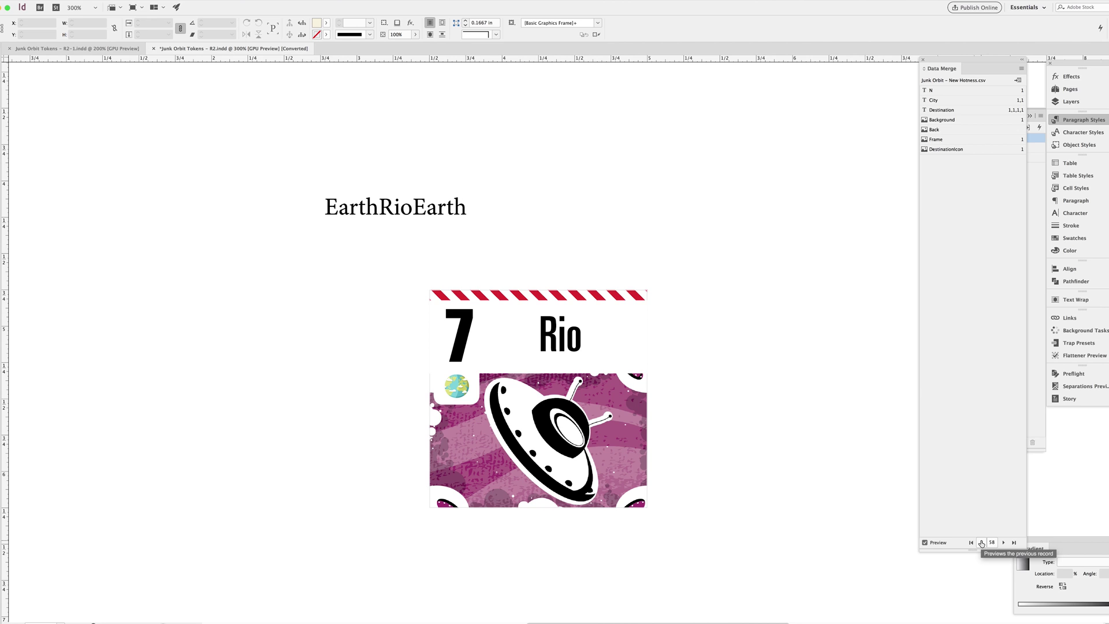
click(1003, 543)
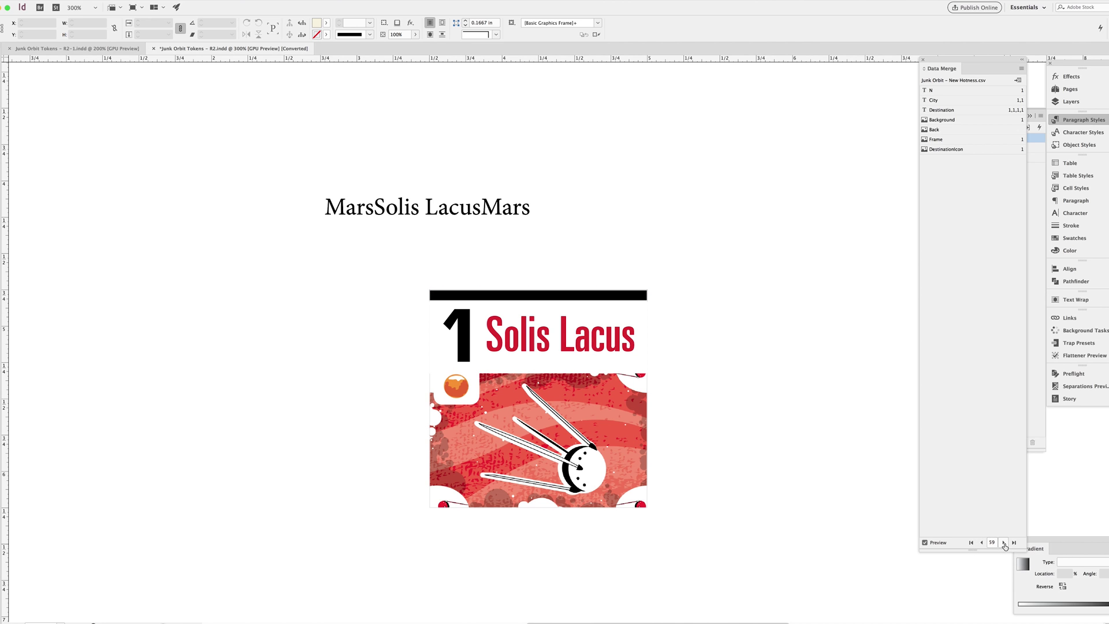
click(1030, 327)
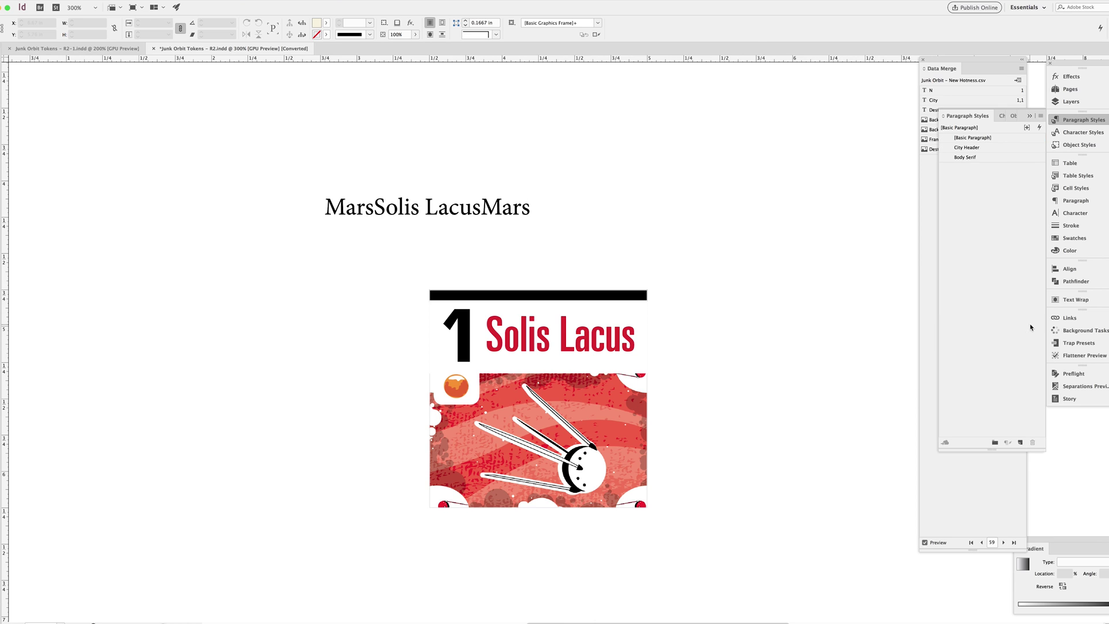
Step: Add a City Header GREP rule applying a new 'Earth' character style coloured C=58 M=0 Y=0 K=28
double_click(984, 148)
click(742, 298)
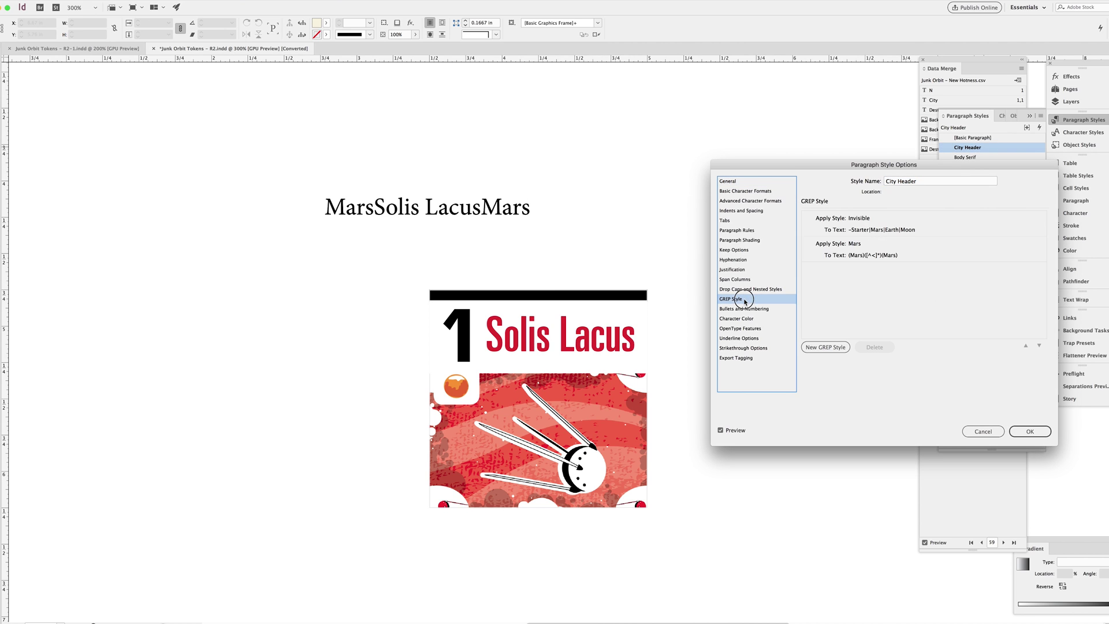
click(829, 346)
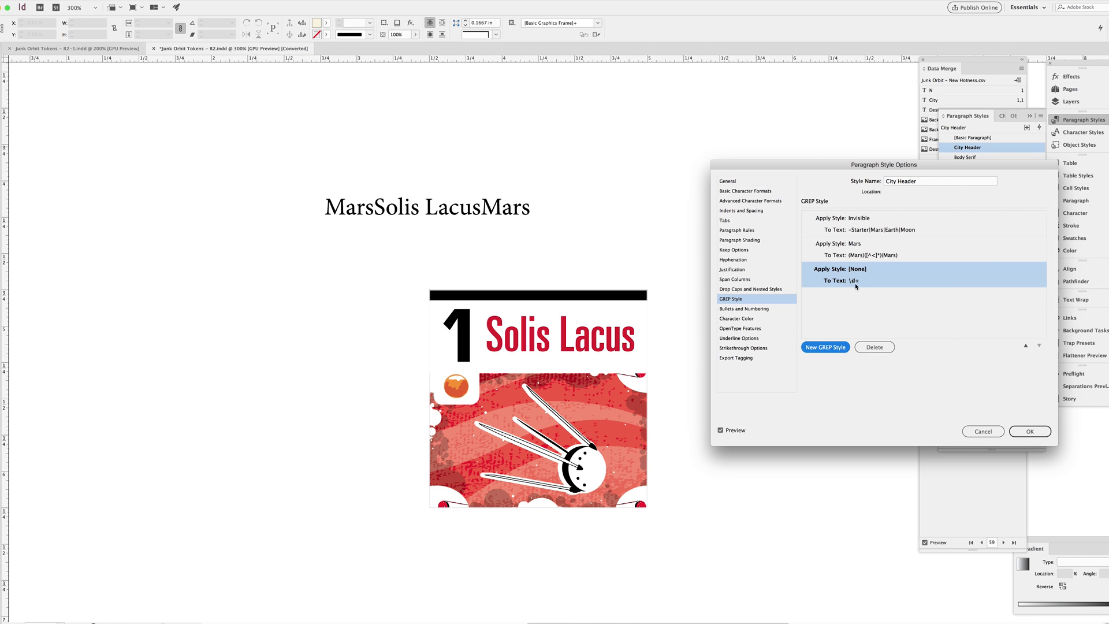
click(861, 269)
click(861, 269)
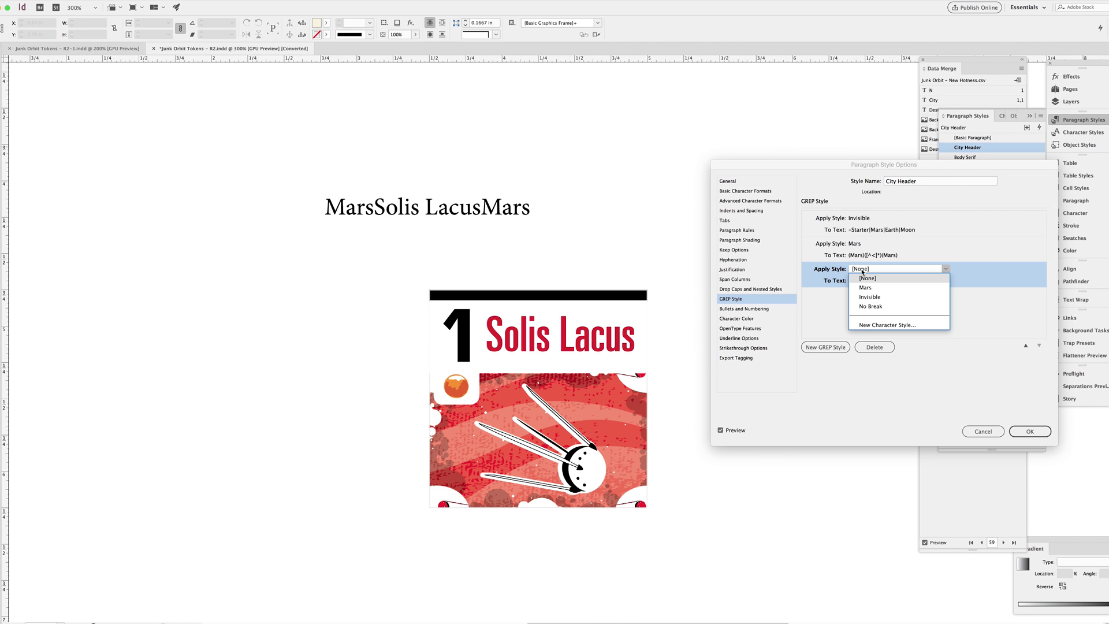
click(871, 326)
text(Earth)
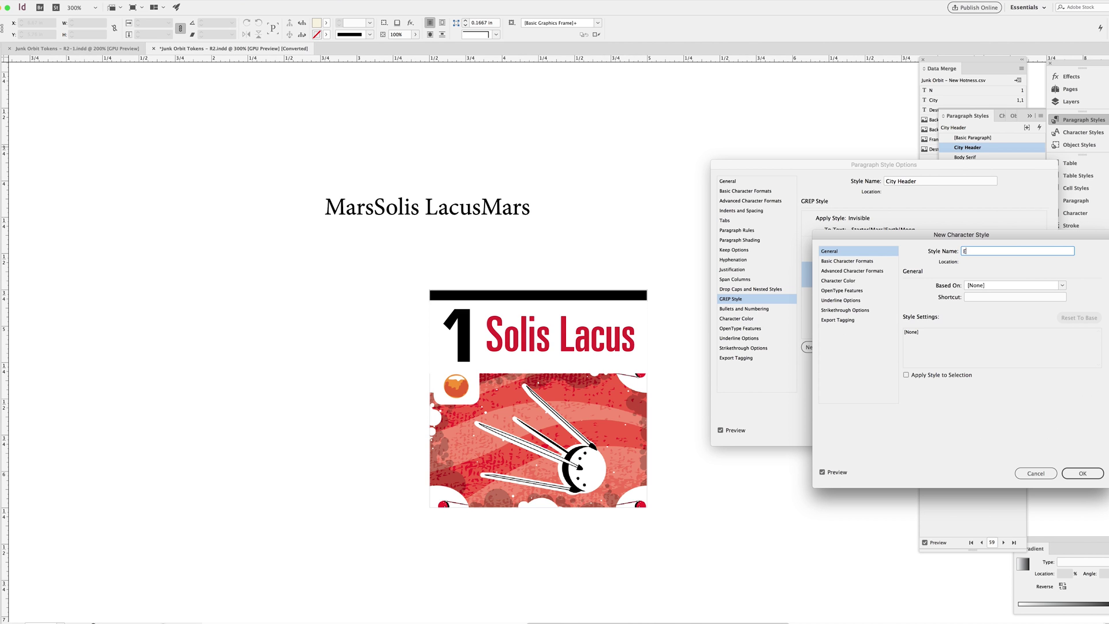
click(840, 281)
click(982, 339)
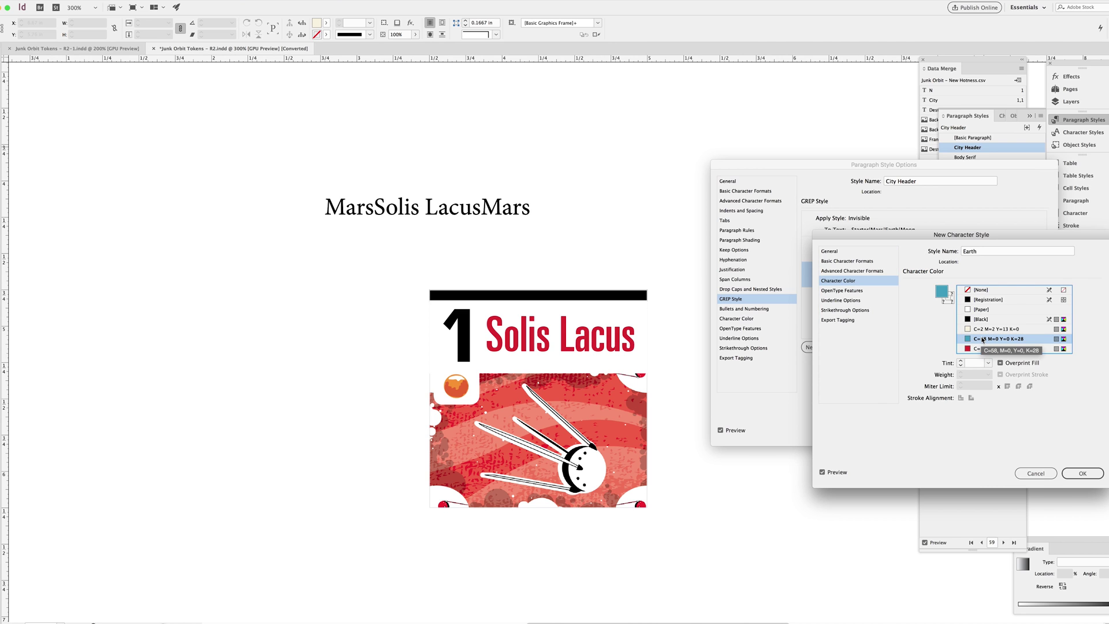
key(Return)
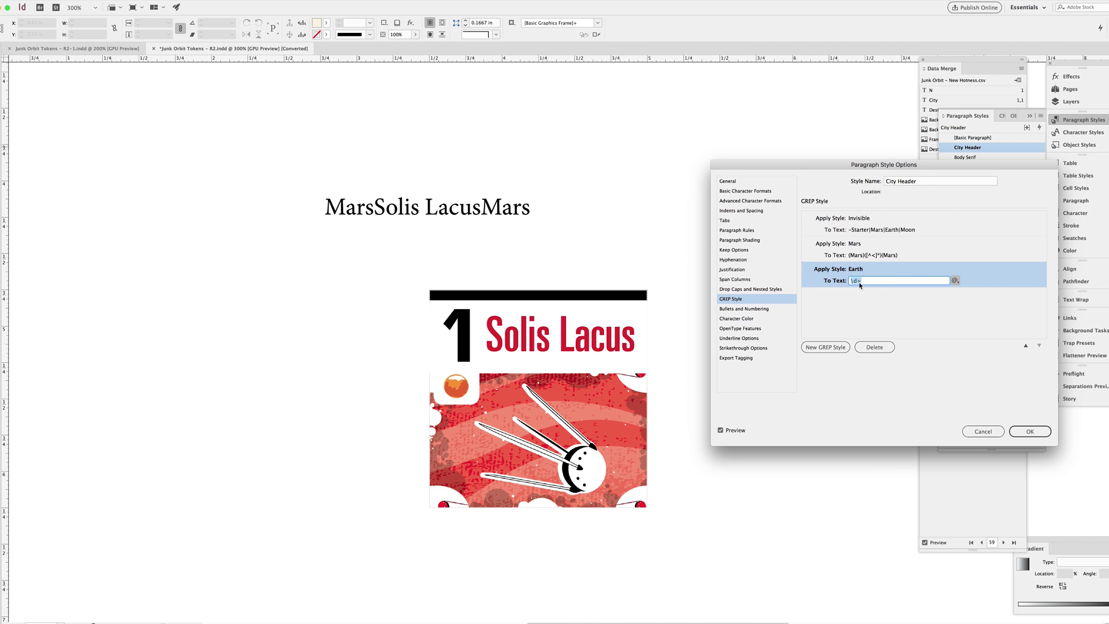
Step: Set the Earth rule's pattern to (Earth)([^<]*)(<Earth) and confirm the City Header changes
text((<small>)([^<]*)(<\\small>))
key(Delete)
key(Delete)
key(Delete)
key(Delete)
key(Delete)
key(Delete)
key(Delete)
key(Delete)
key(Delete)
text(Earth)
click(891, 281)
key(Delete)
key(Delete)
key(Delete)
key(Delete)
key(Delete)
key(Delete)
key(Delete)
text(Earth)
click(883, 296)
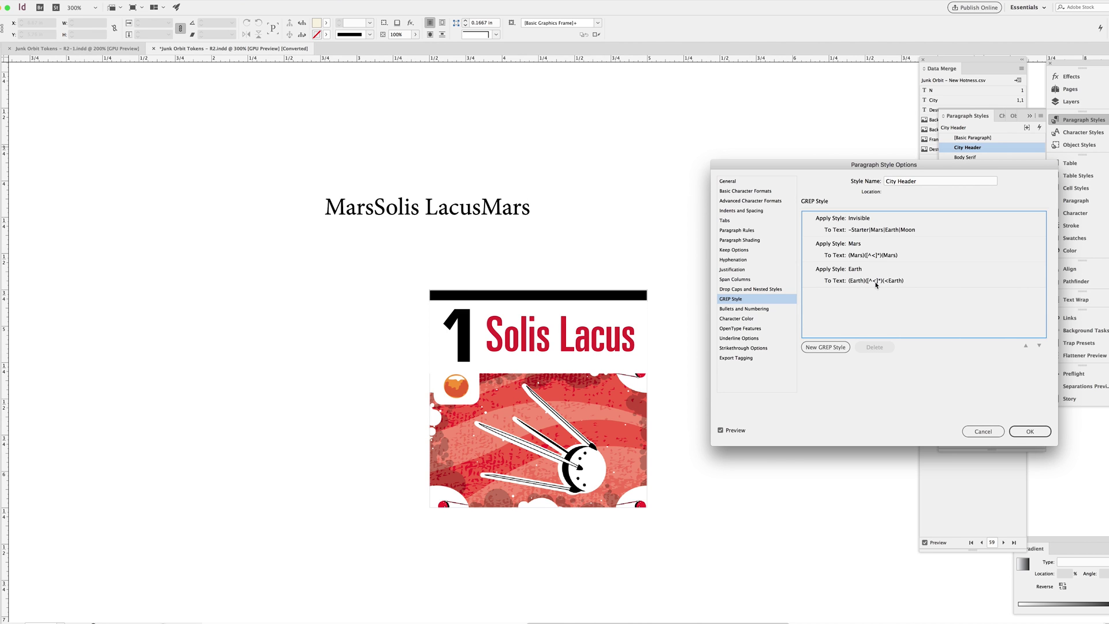
key(Return)
Step: Step back to record 57, '7 Mexico City' still in black, and place the caret in its header
click(980, 543)
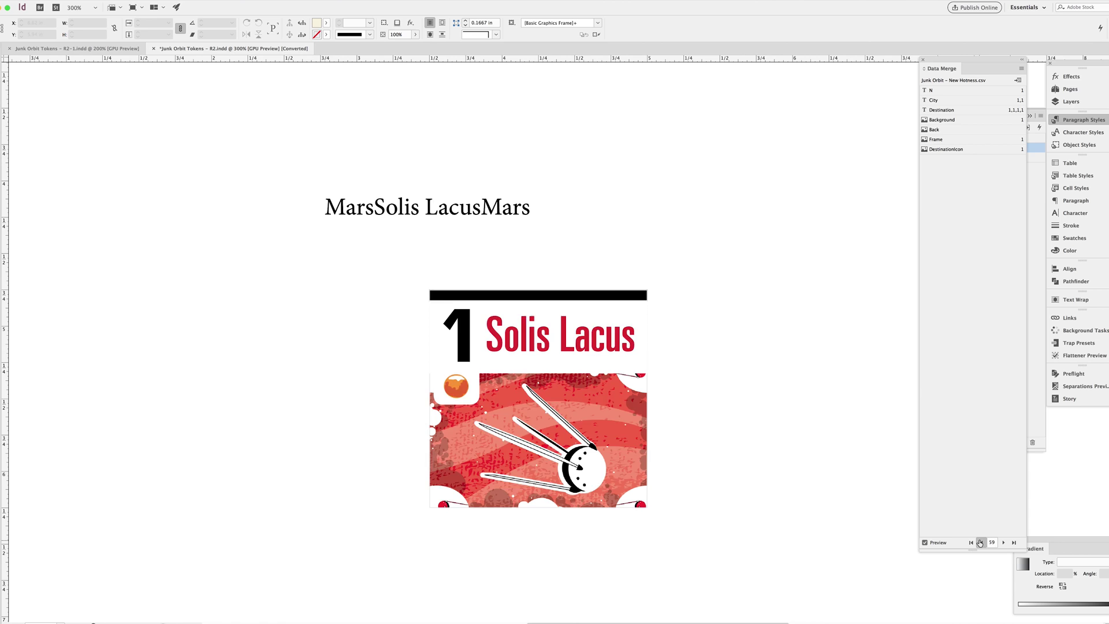
click(980, 542)
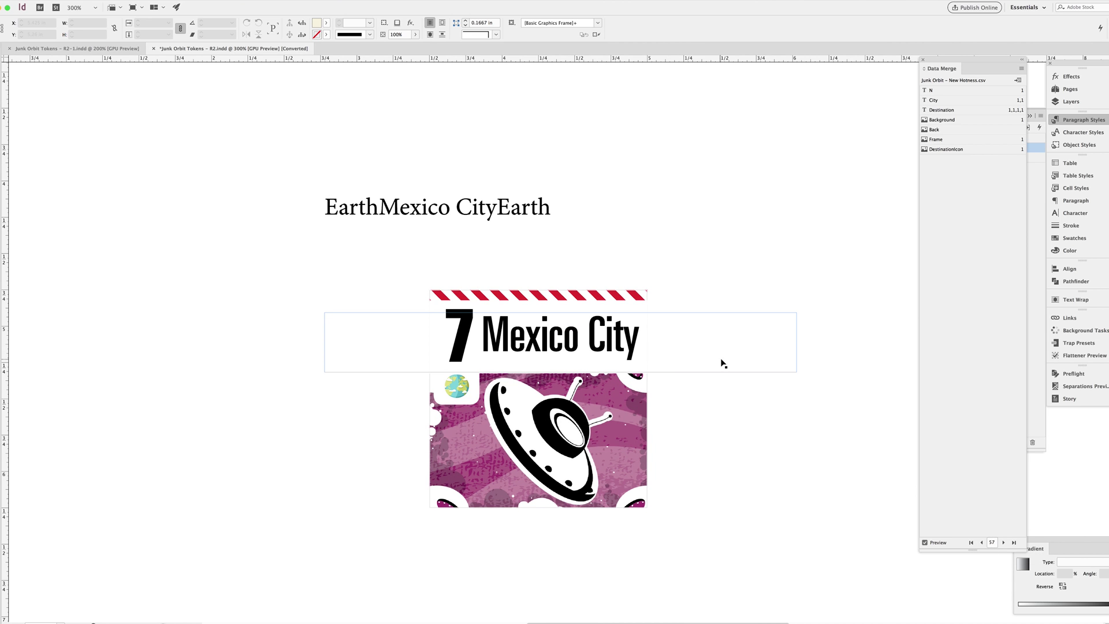
click(1084, 132)
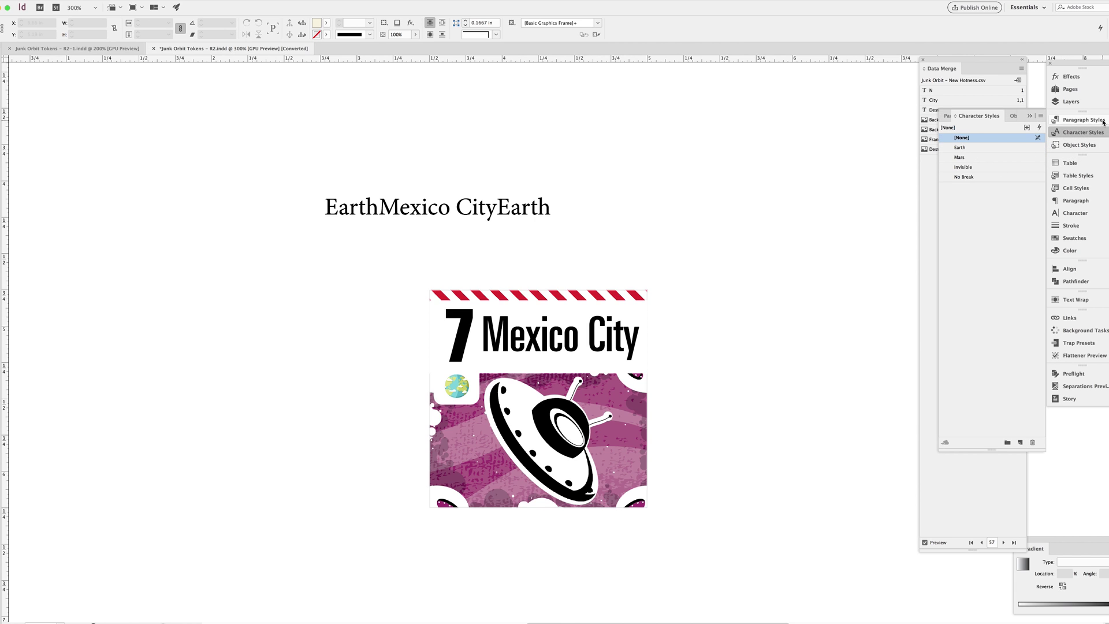
click(1084, 120)
double_click(671, 337)
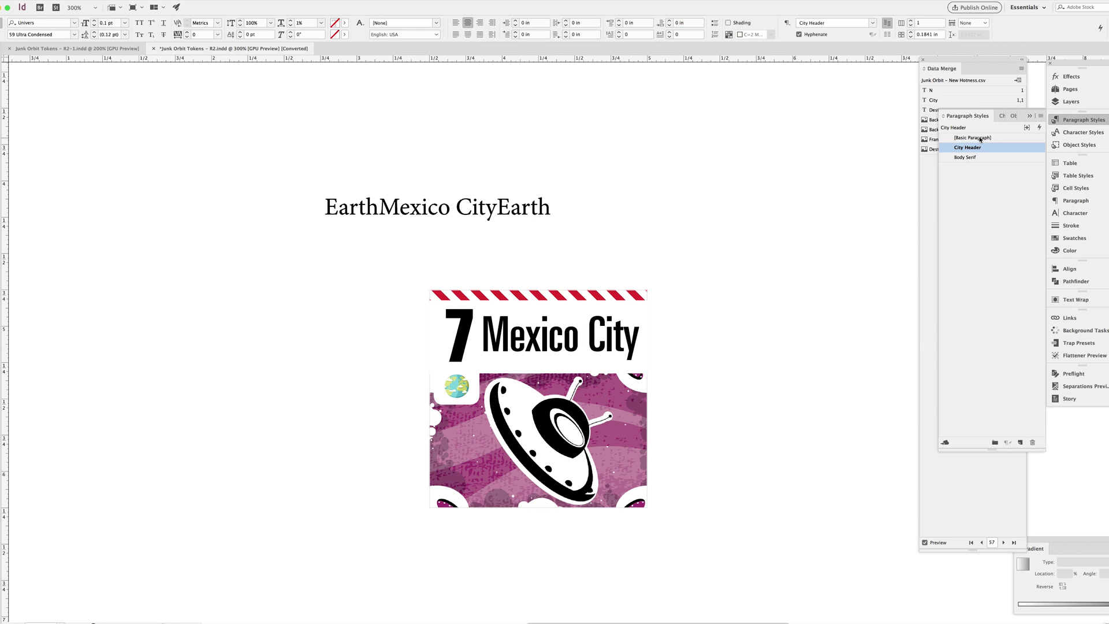
Step: Remove the stray '<' so the Earth rule reads (Earth)([^<]*)(Earth), turning Mexico City blue
double_click(1008, 151)
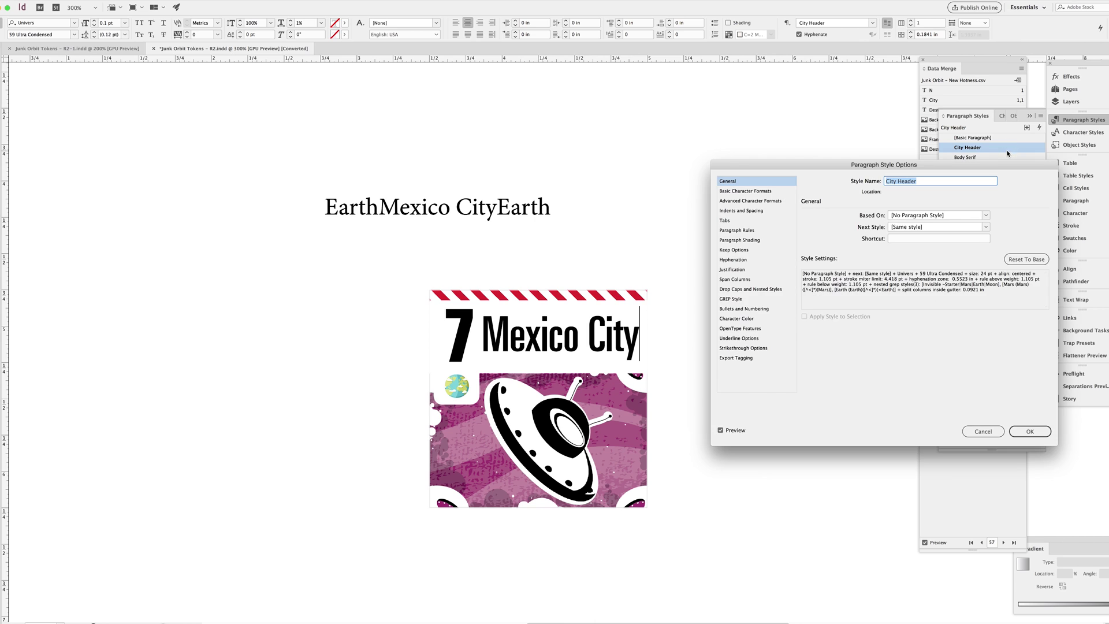
click(740, 299)
click(855, 280)
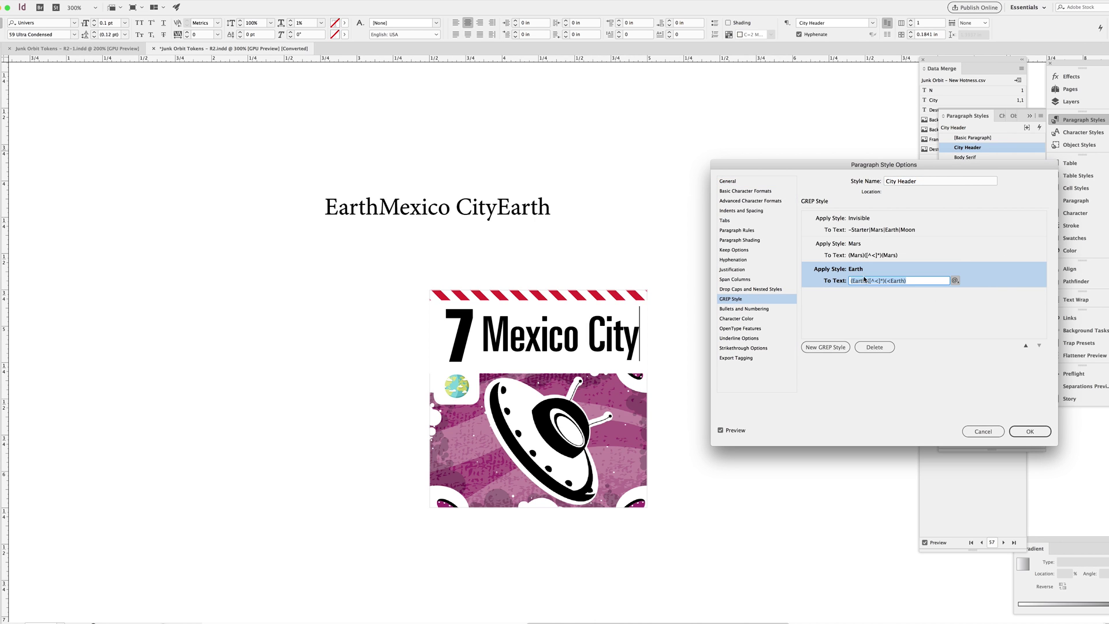
click(866, 269)
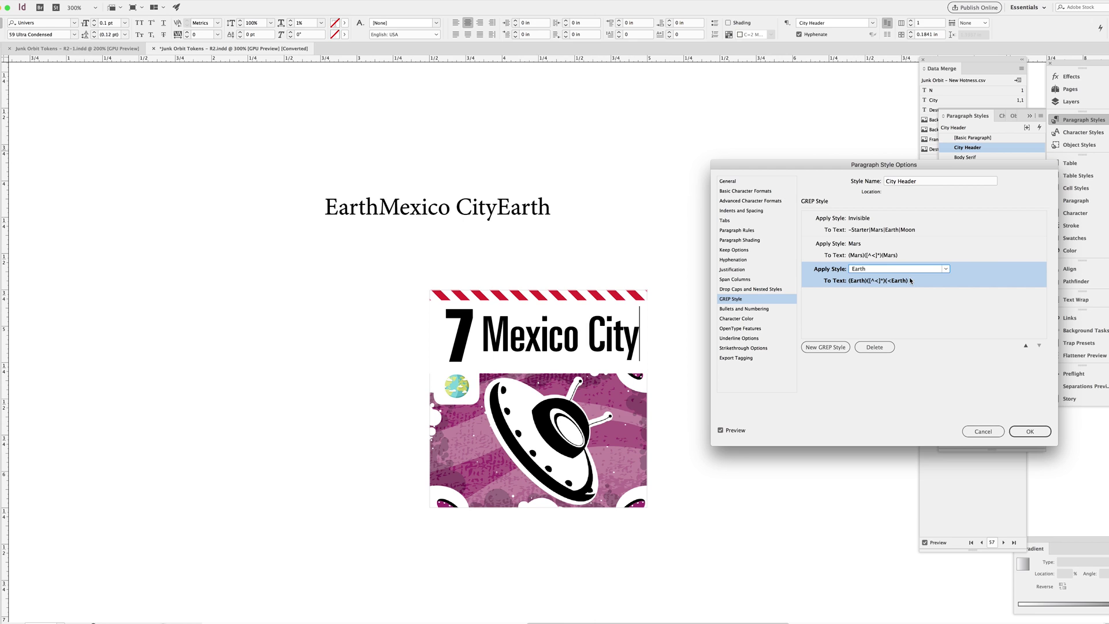
click(854, 281)
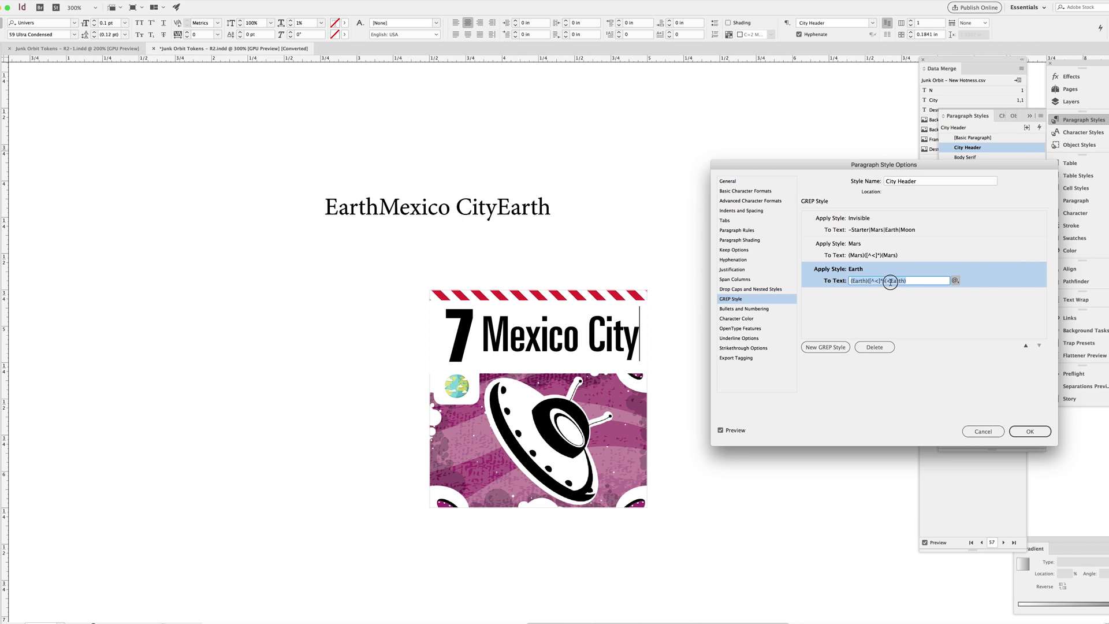
click(887, 280)
key(Delete)
key(Return)
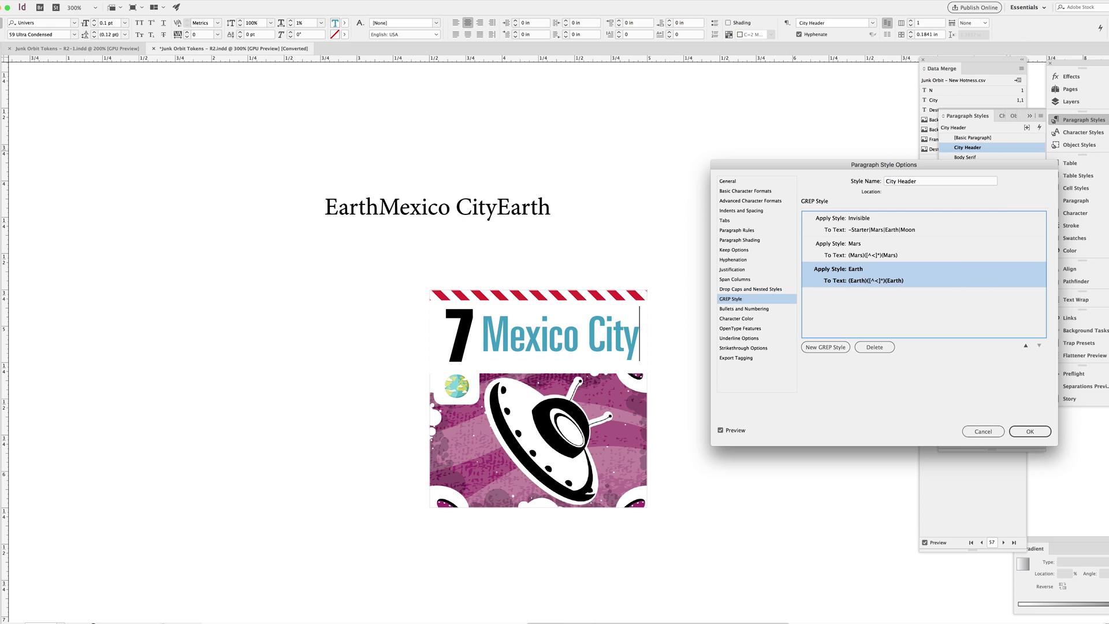
click(1031, 431)
Step: Step back through the Rio, Paris and Mexico City records to the first merge record
click(1031, 431)
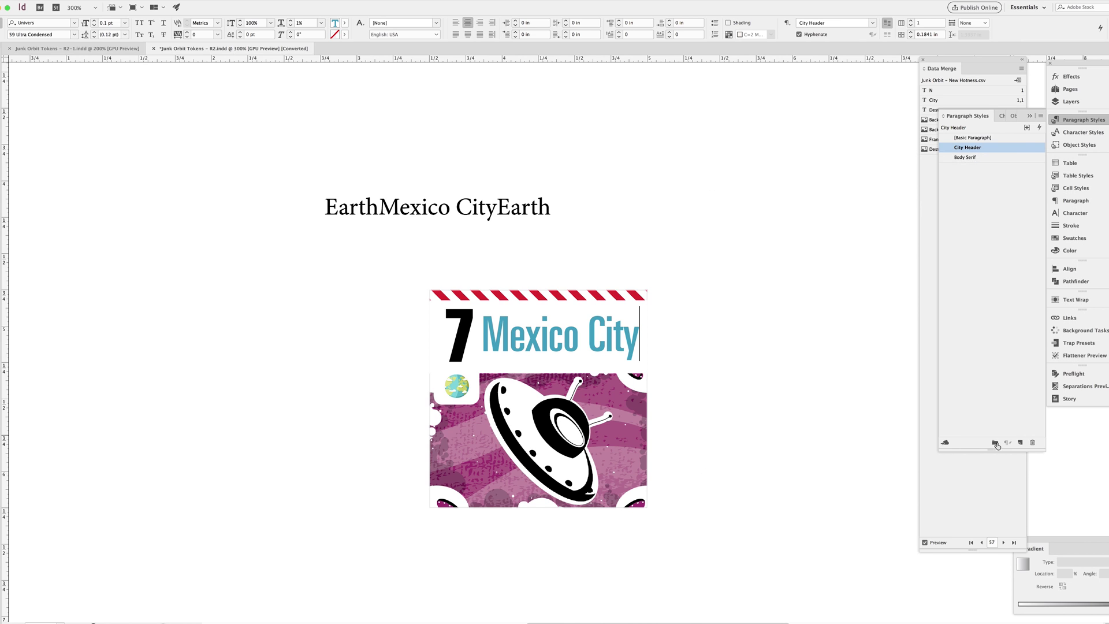
click(982, 543)
click(982, 543)
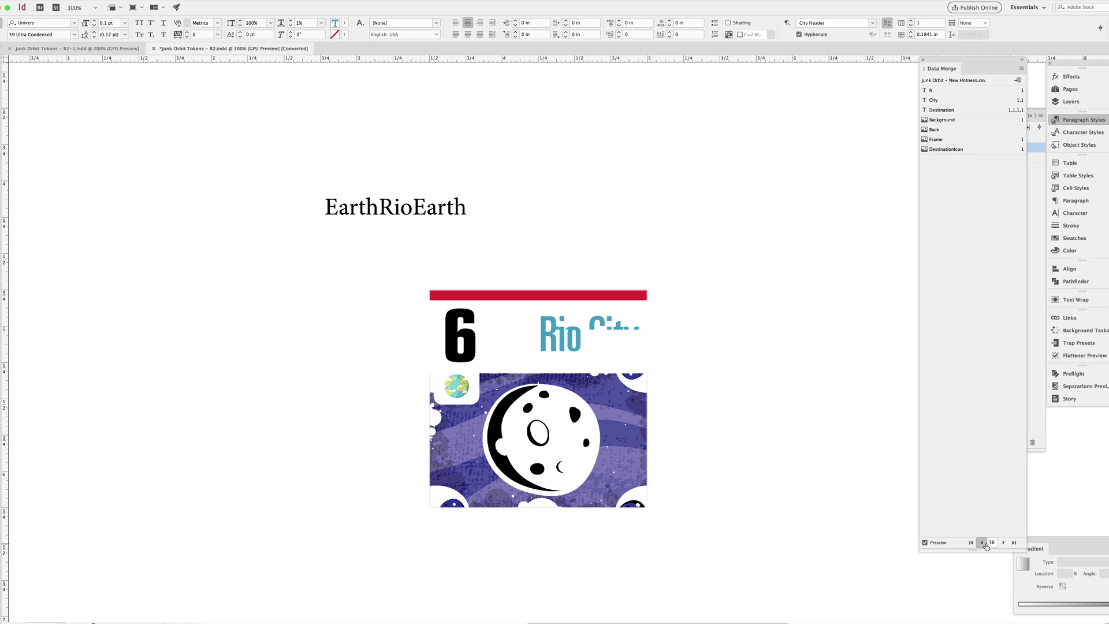
click(984, 543)
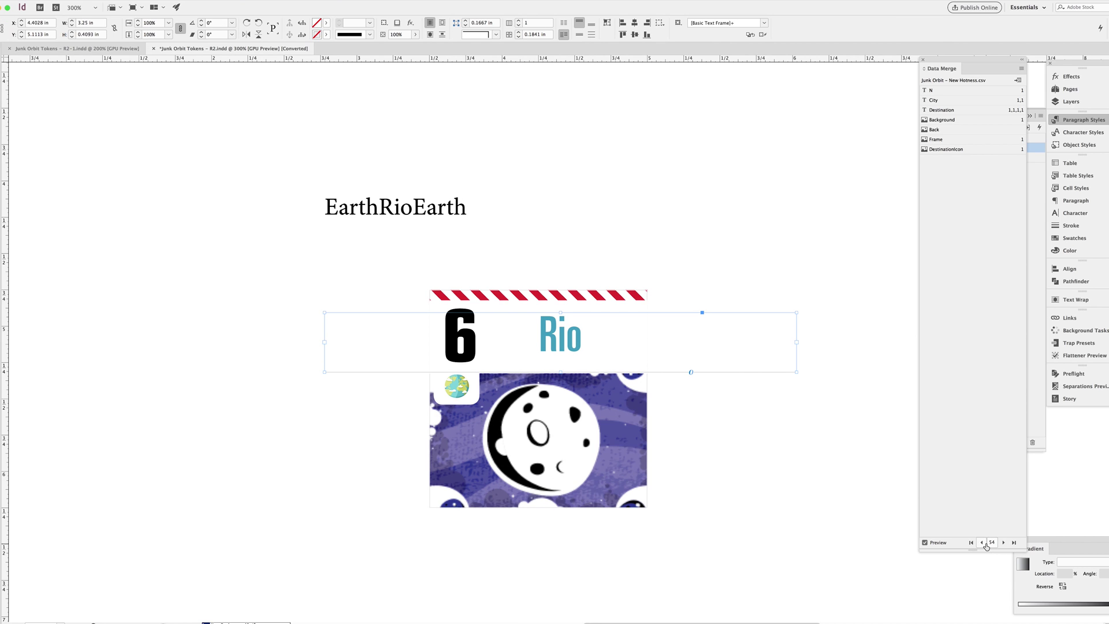
click(984, 542)
click(984, 543)
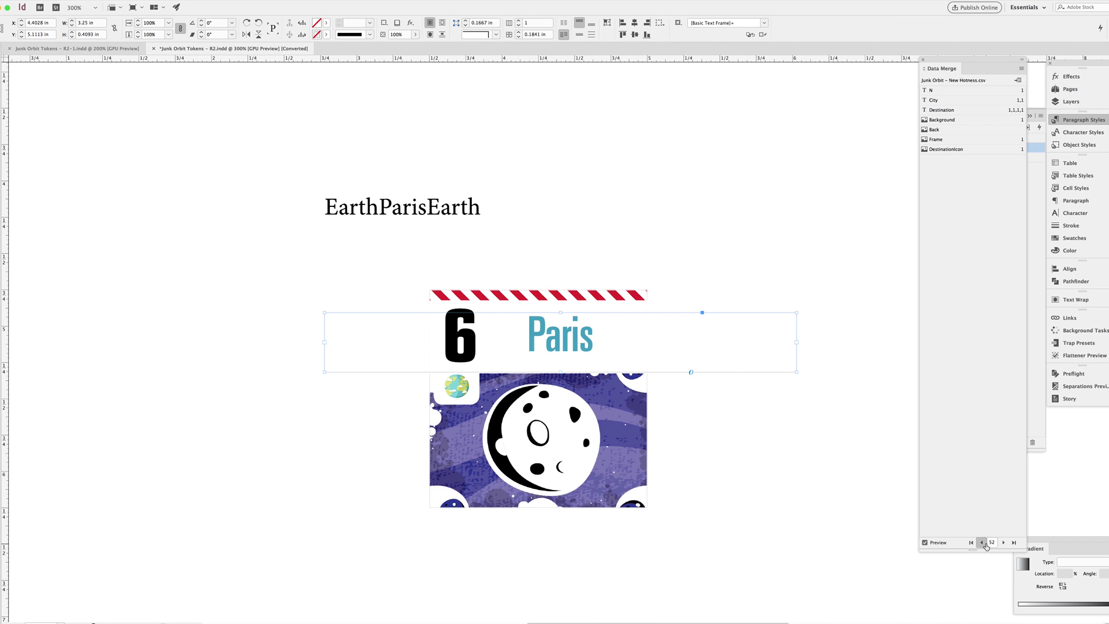
click(983, 543)
click(983, 543)
click(984, 543)
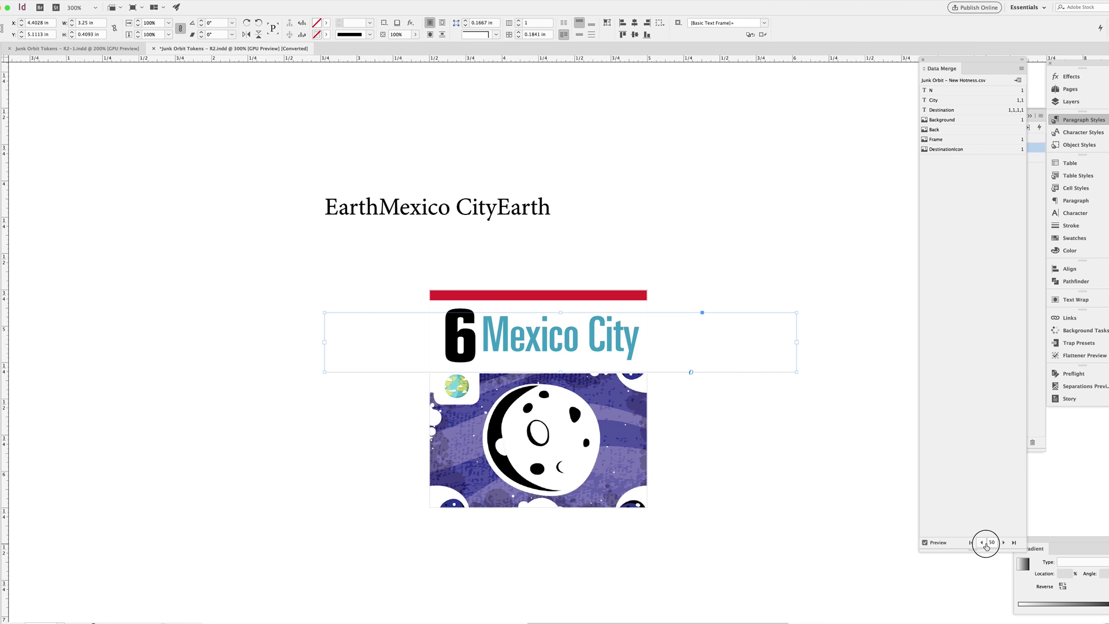
click(983, 543)
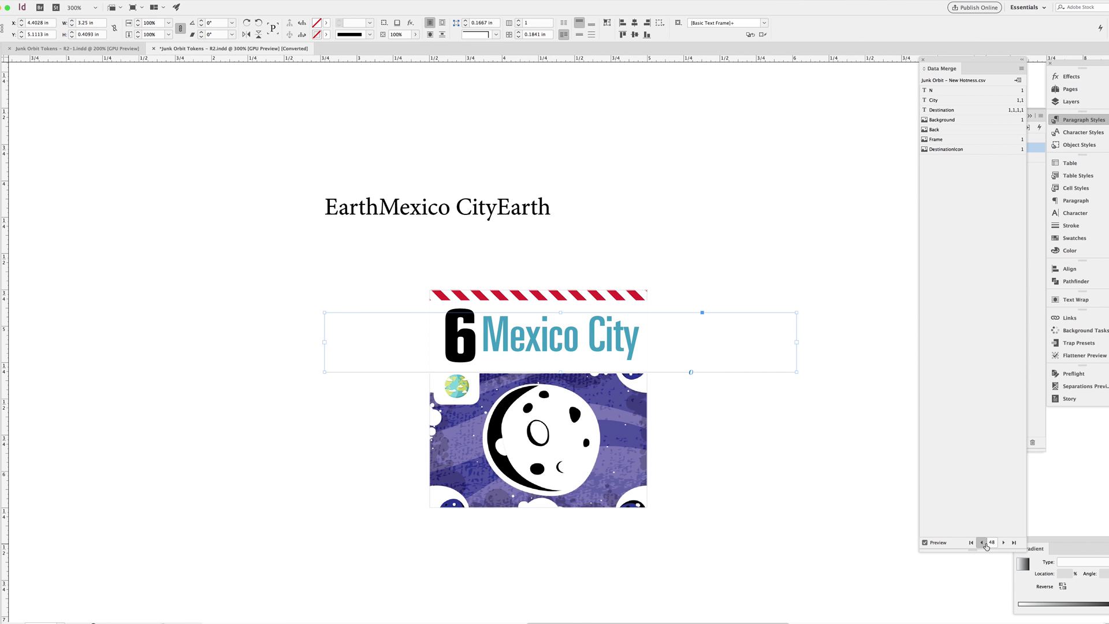
click(984, 543)
click(970, 544)
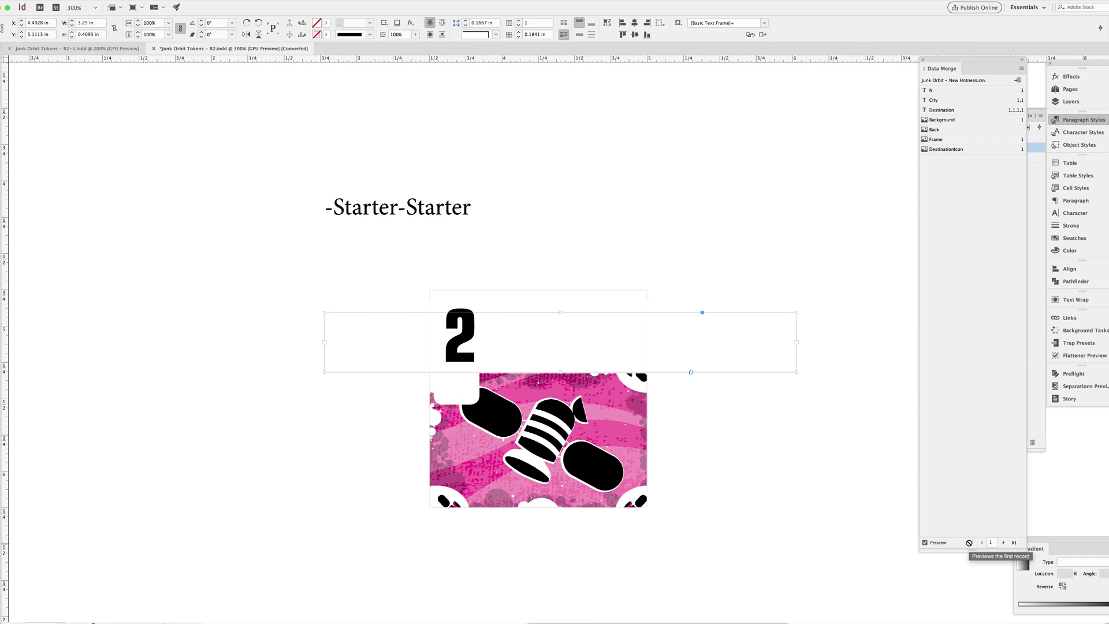
Step: Step forward a couple of records, then jump to record 20, Delhi
click(1004, 543)
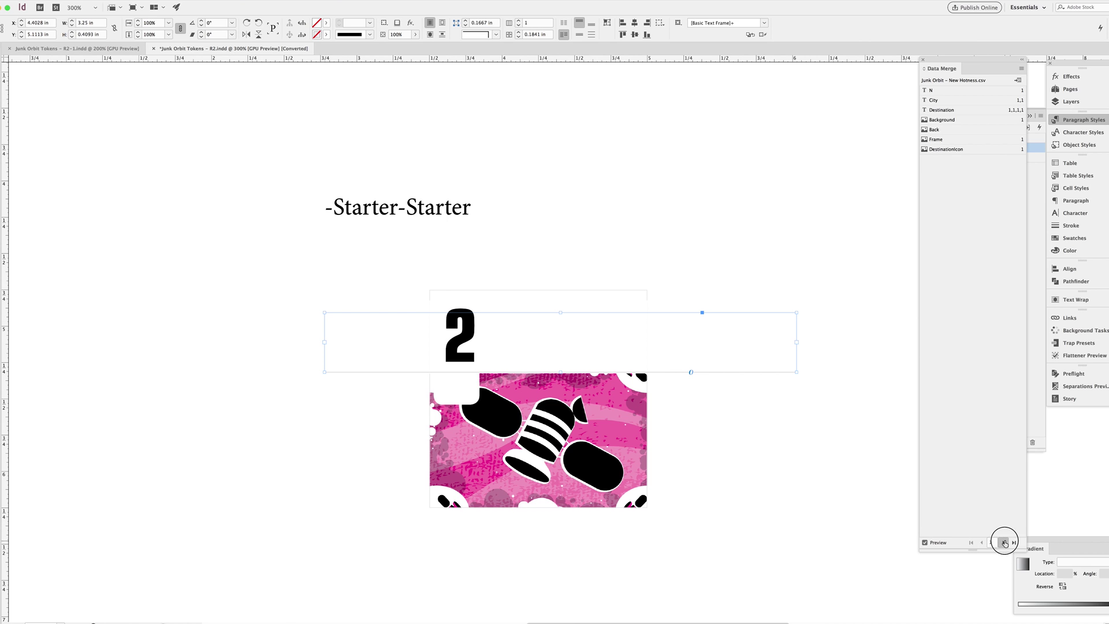
click(1003, 543)
click(995, 543)
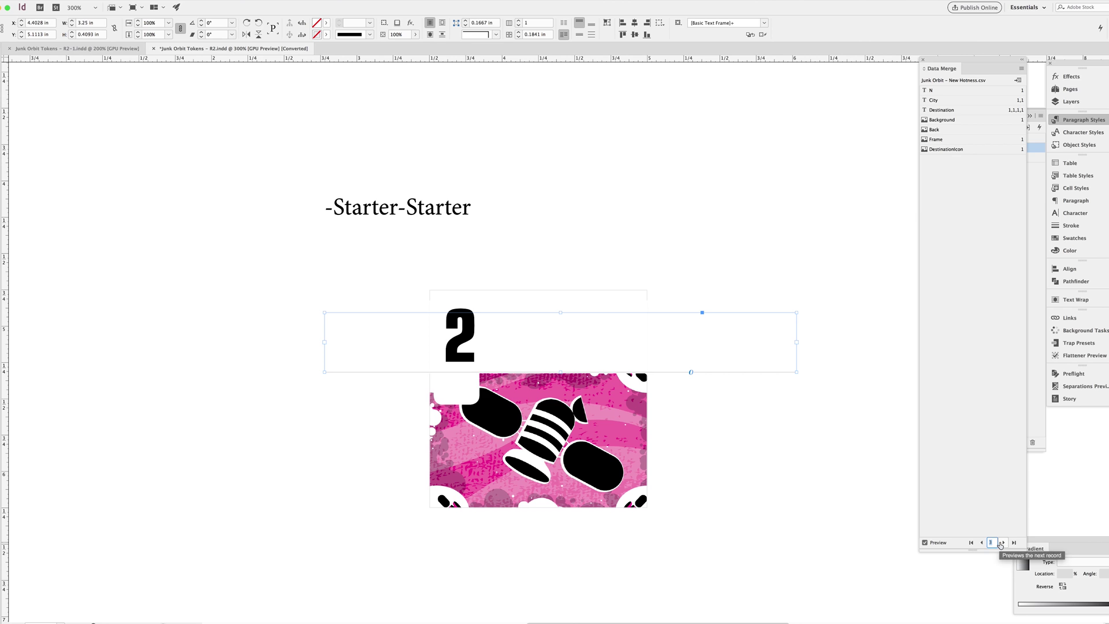
text(20)
key(Return)
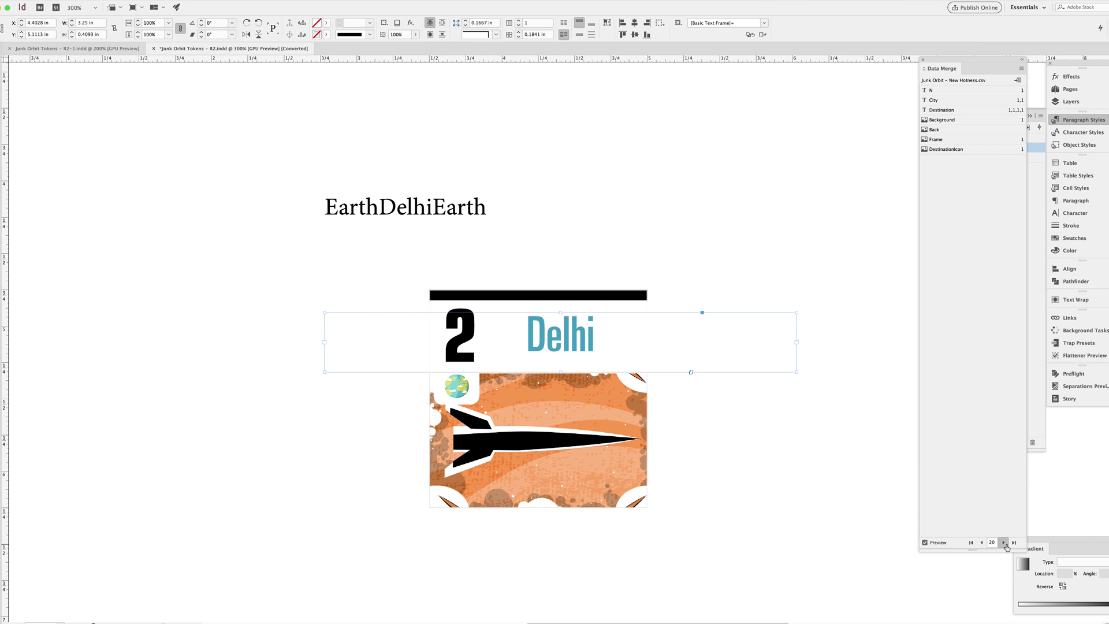
Step: Advance past Kilimanjaro, Cairo and Tokyo, then jump to record 121, Moon city Planck in black
click(1004, 542)
click(1004, 543)
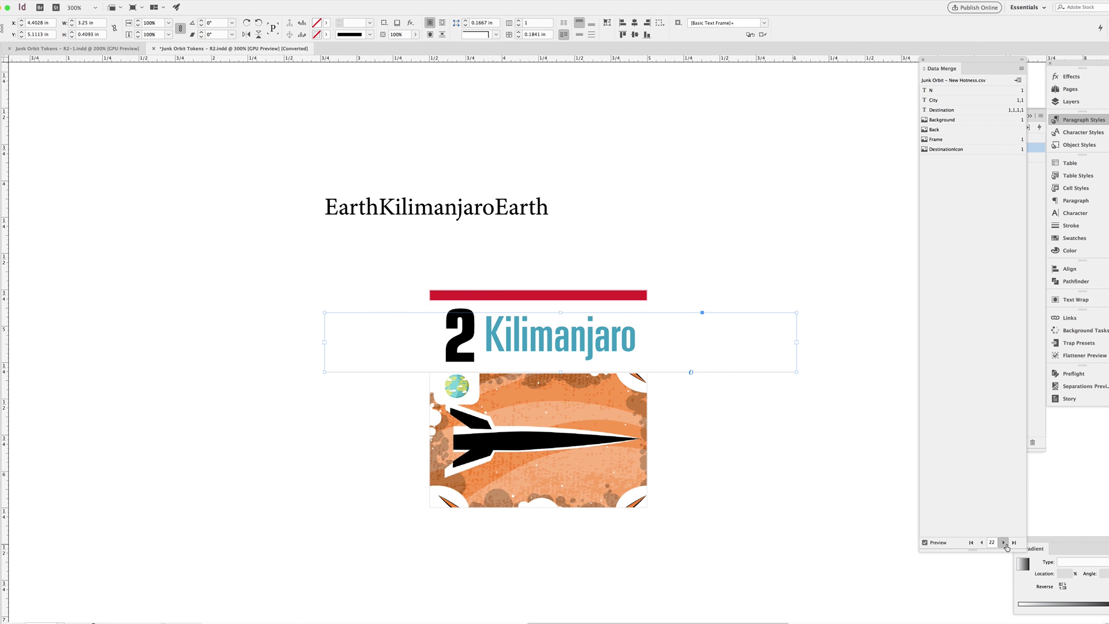
click(1004, 542)
click(1004, 543)
click(1004, 542)
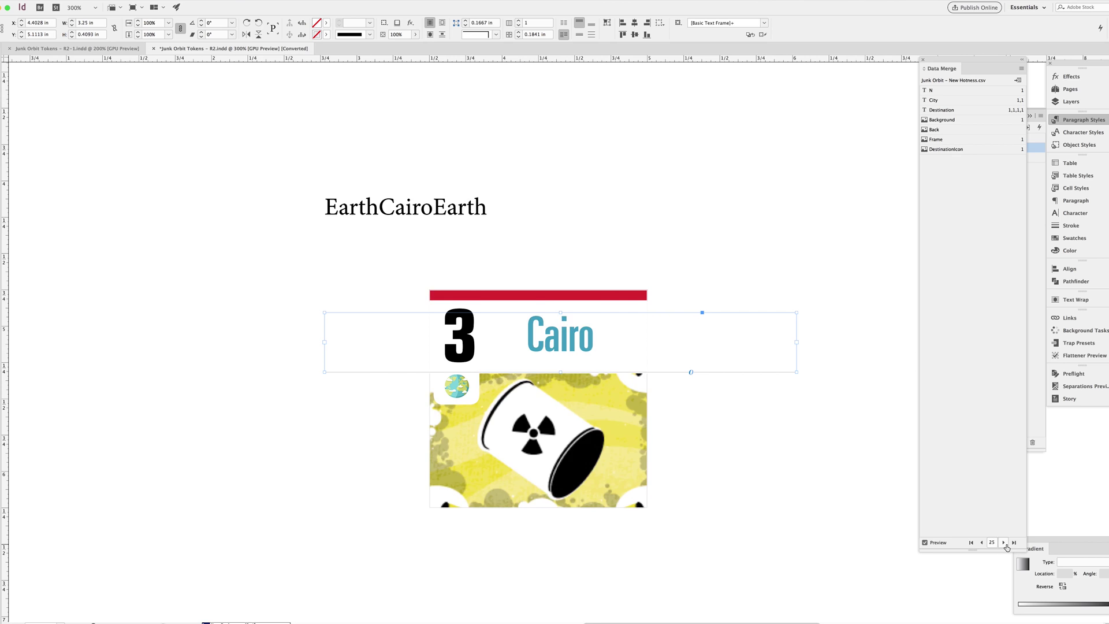
click(1004, 542)
click(992, 543)
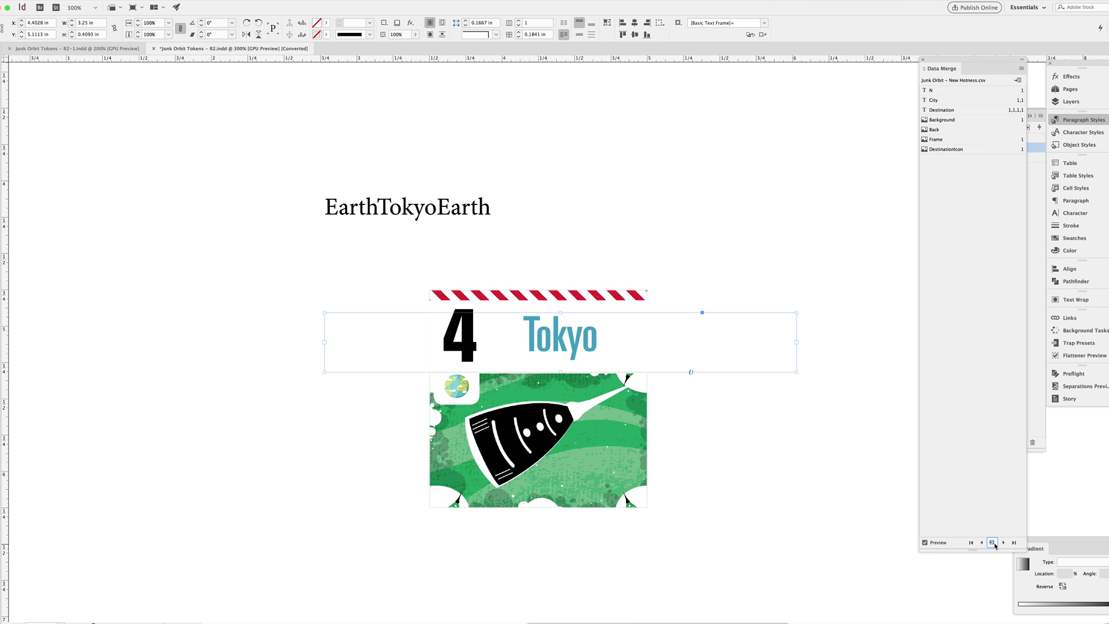
text(121)
key(Return)
click(847, 459)
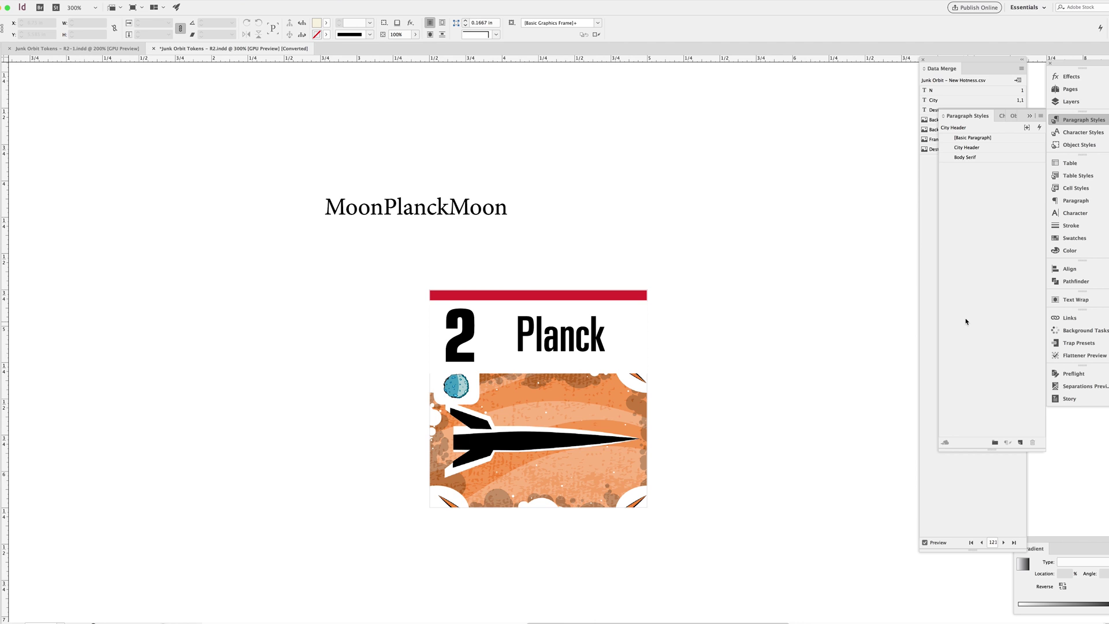
Step: Add a new GREP rule after the Earth rule in the City Header paragraph style
click(743, 249)
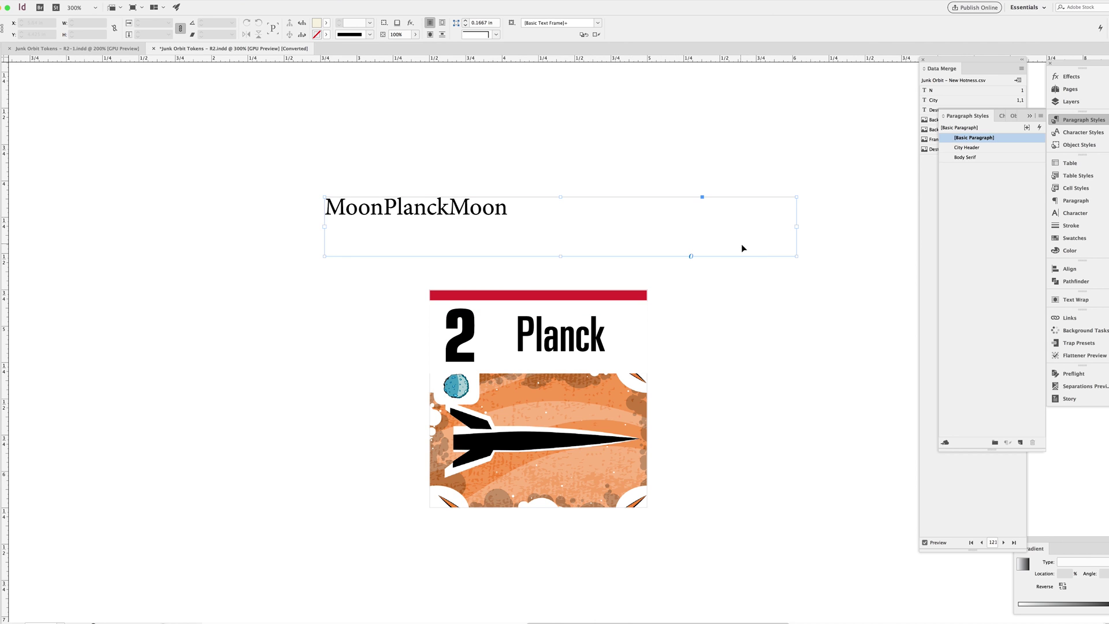
click(891, 292)
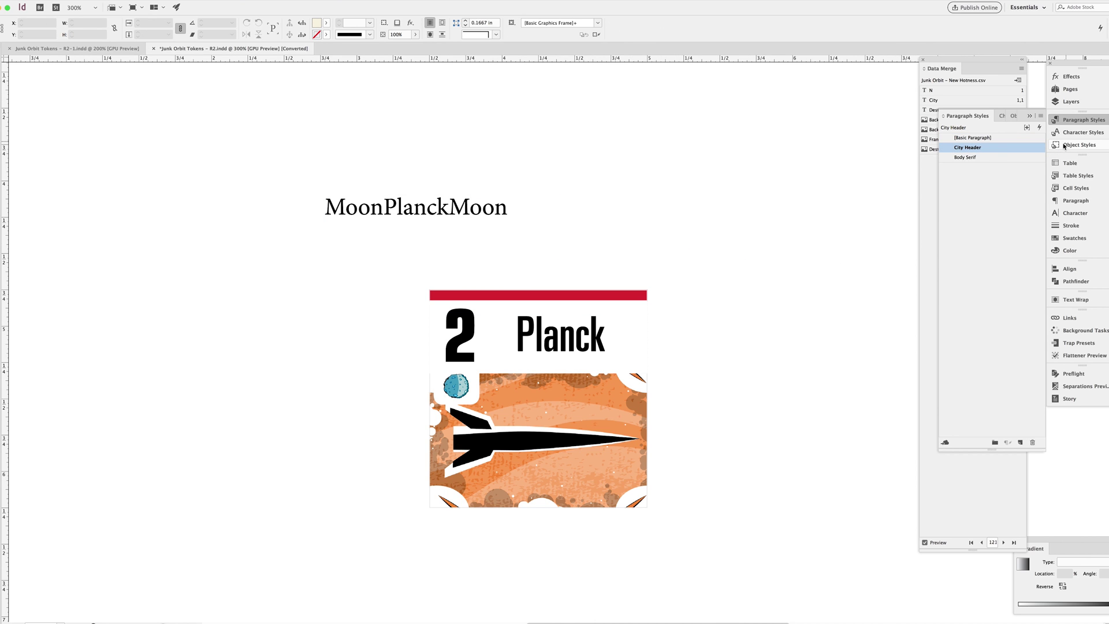
double_click(995, 147)
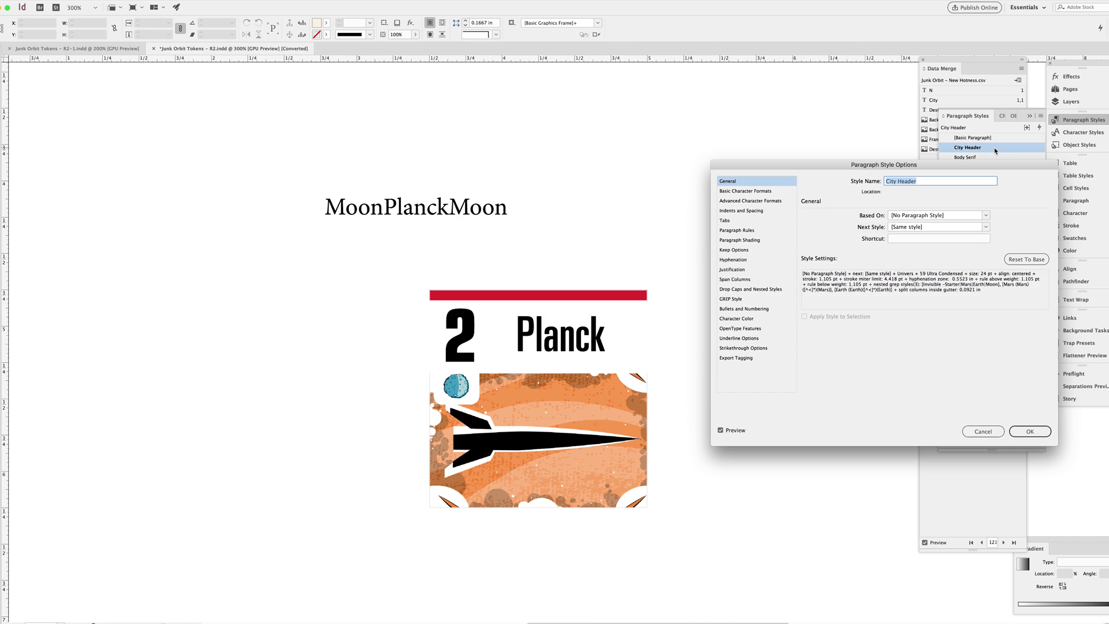
click(746, 299)
click(868, 273)
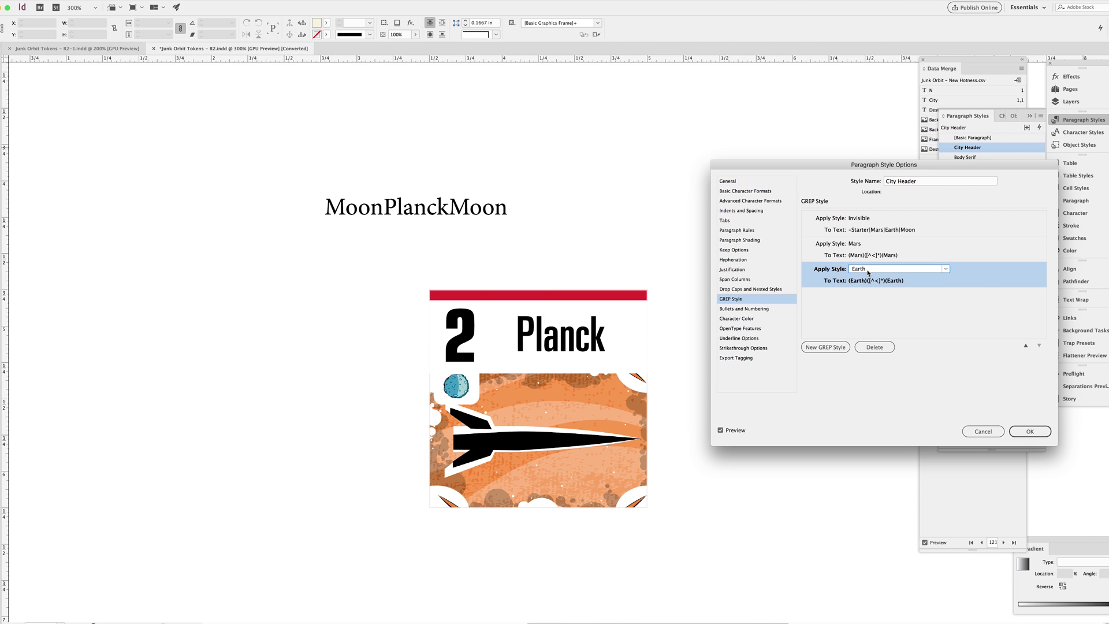
click(825, 347)
Step: Apply a new 'Moon' character style coloured Black at 60% tint to the rule
click(862, 299)
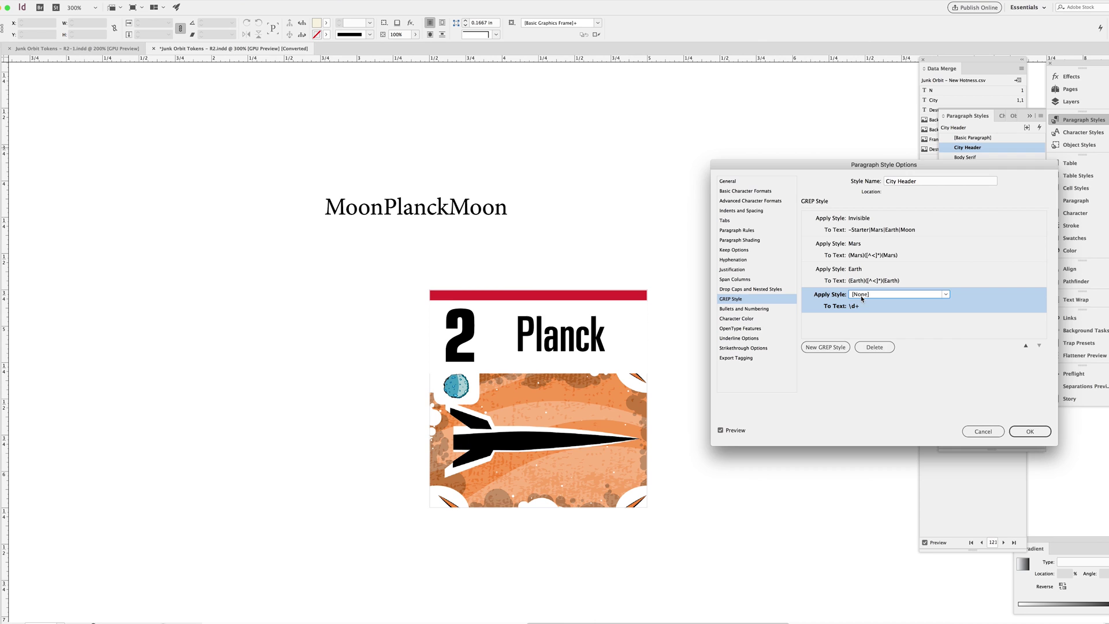
click(877, 360)
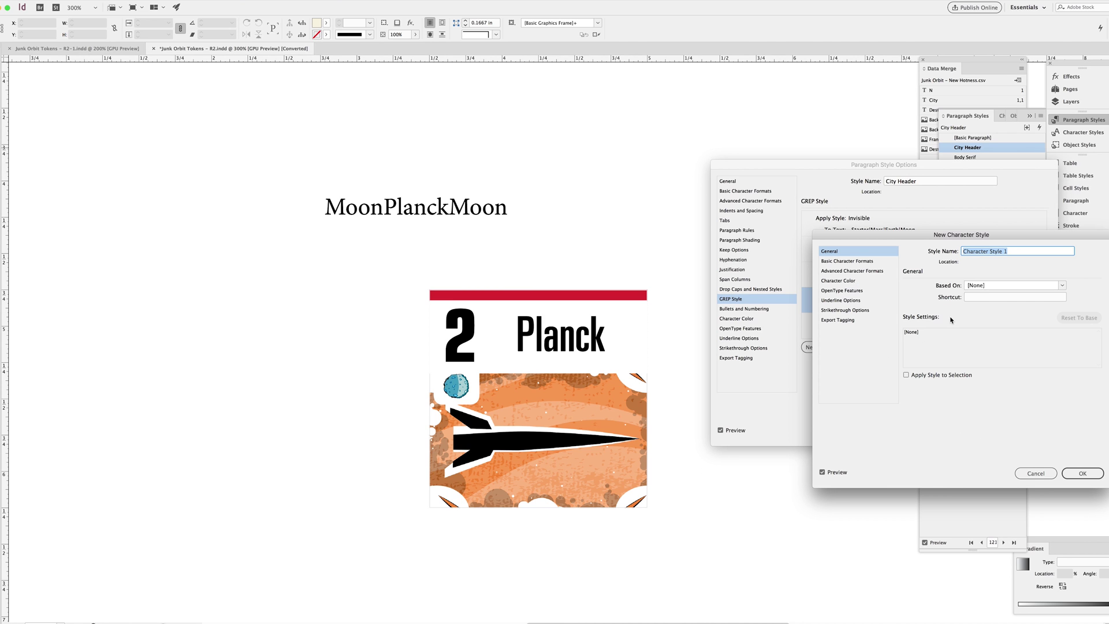
text(Moon)
click(869, 283)
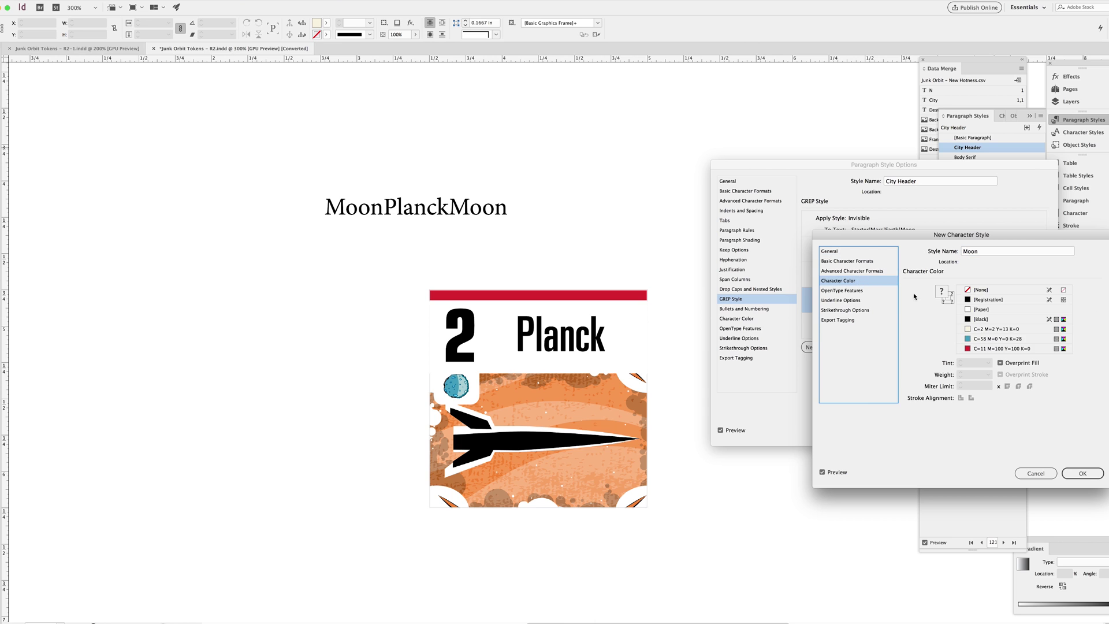
click(980, 319)
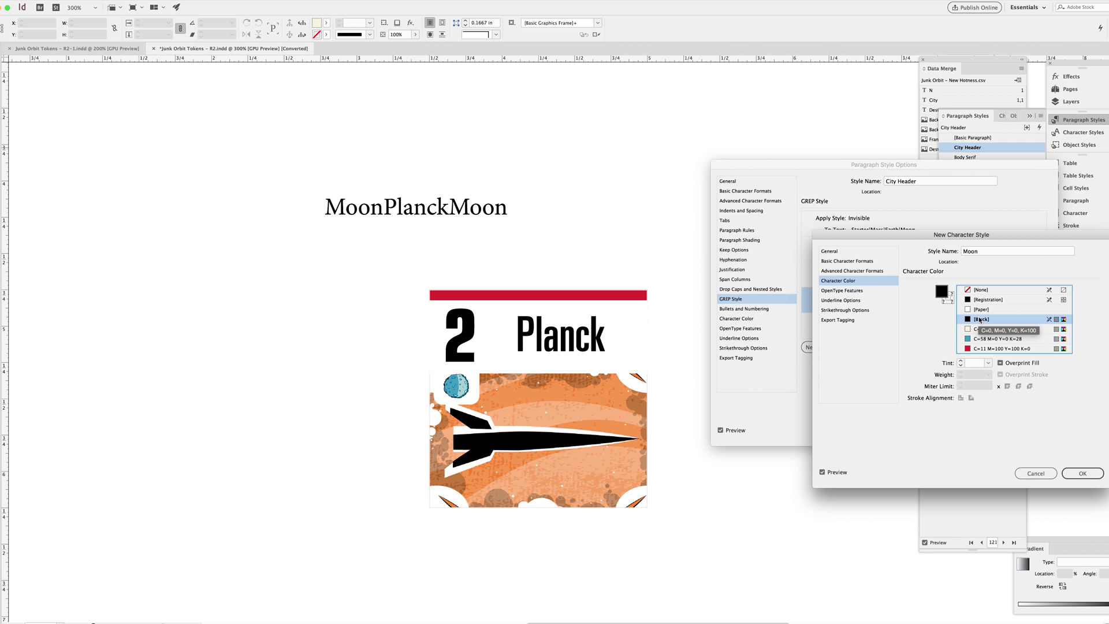
click(989, 363)
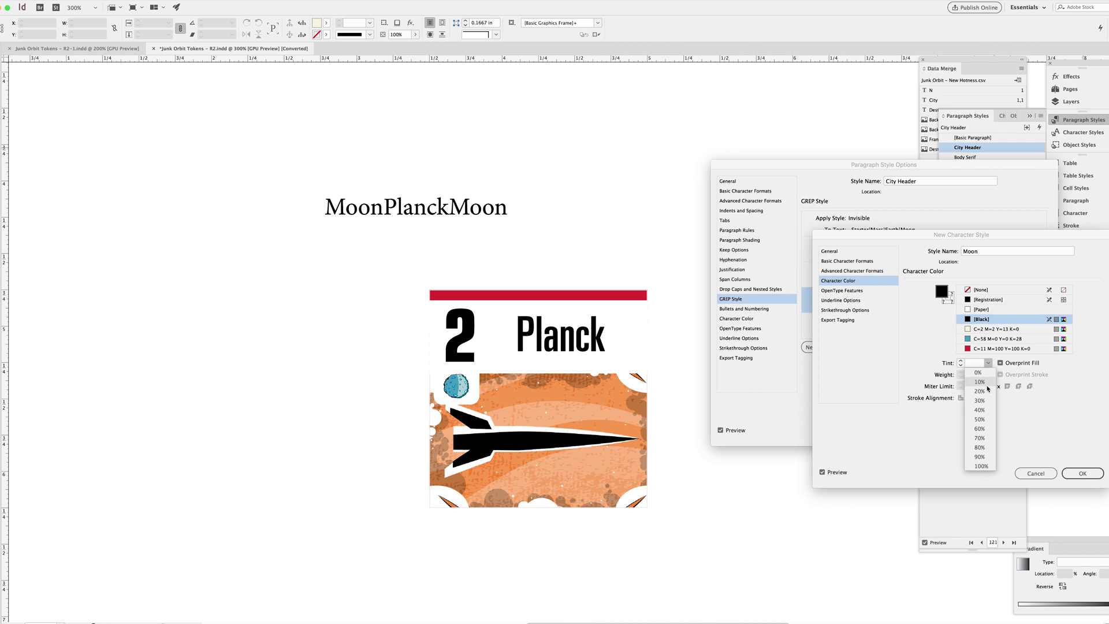
click(982, 430)
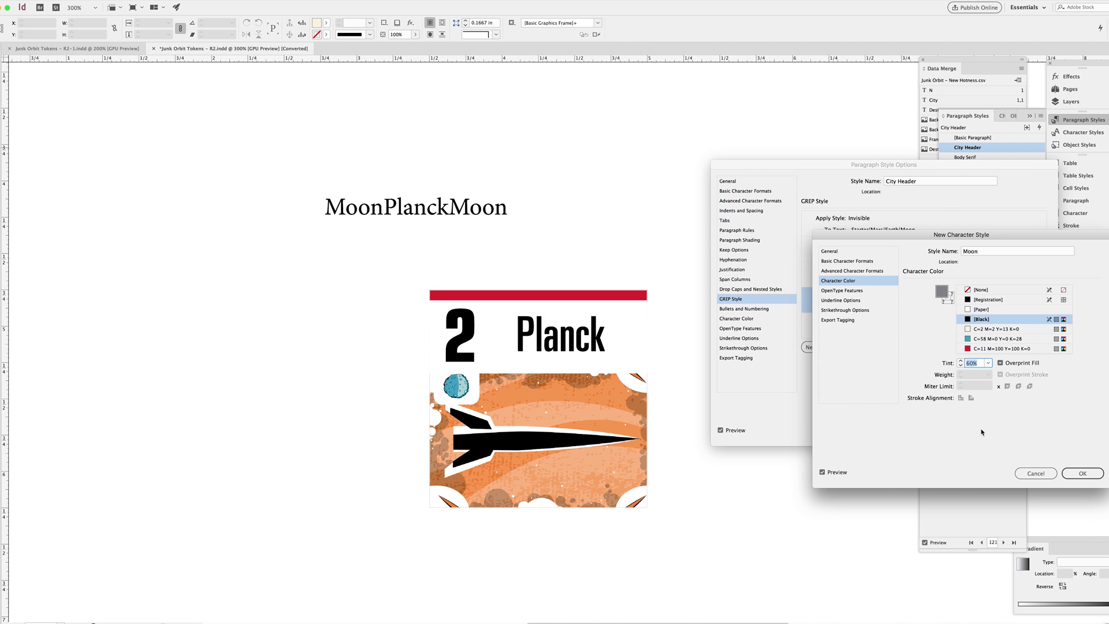
key(Return)
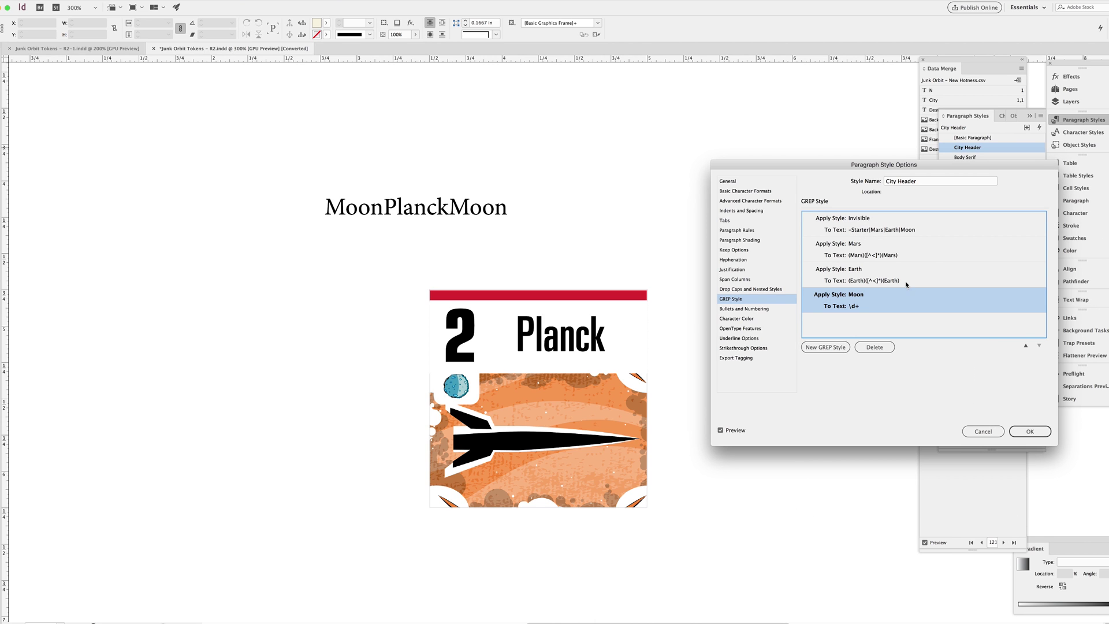
Step: Change the Moon rule's pattern to (Moon)([^<]*)(Moon) and confirm the City Header style
click(854, 306)
text((<small>)([^<]*)(<\\small>))
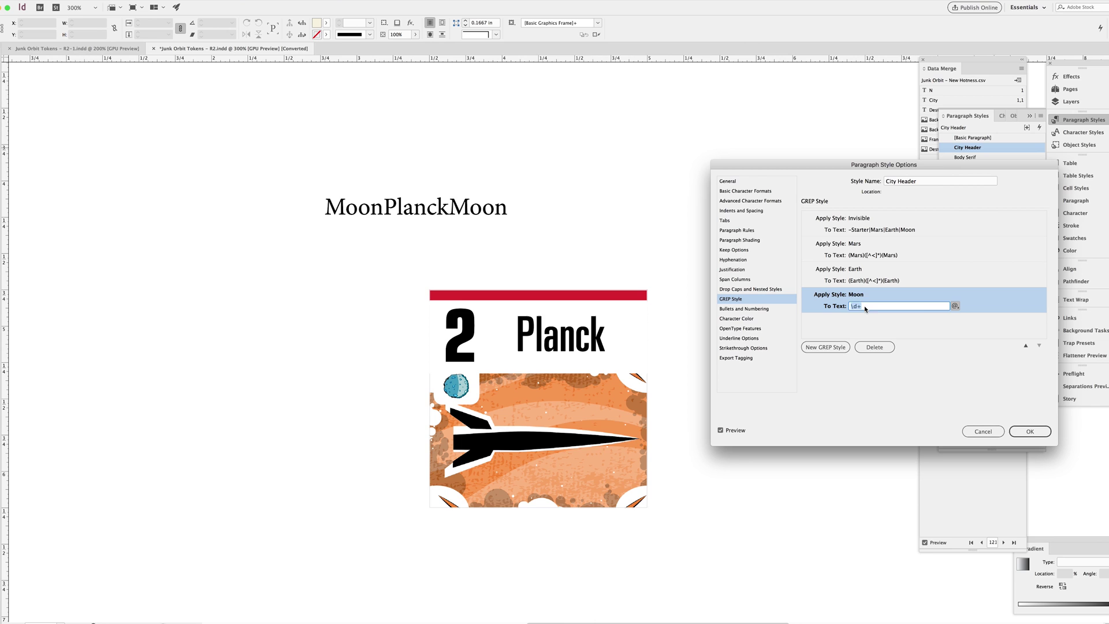
click(864, 306)
key(BackSpace)
key(BackSpace)
key(BackSpace)
key(BackSpace)
key(BackSpace)
key(BackSpace)
key(Delete)
key(Delete)
text(Moon))
key(Delete)
key(Delete)
key(Delete)
key(Delete)
key(Delete)
key(Delete)
key(Delete)
key(Delete)
key(Delete)
text(Moon)
click(1030, 432)
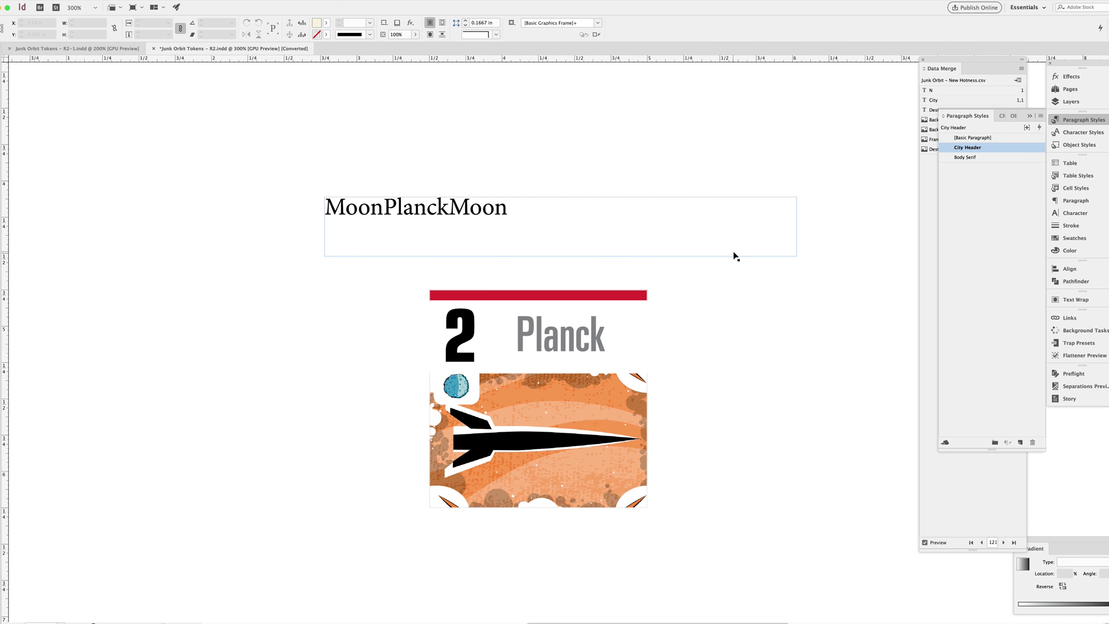
Step: Step back and forth through the merged records to check that Moon cities appear grey
click(1003, 500)
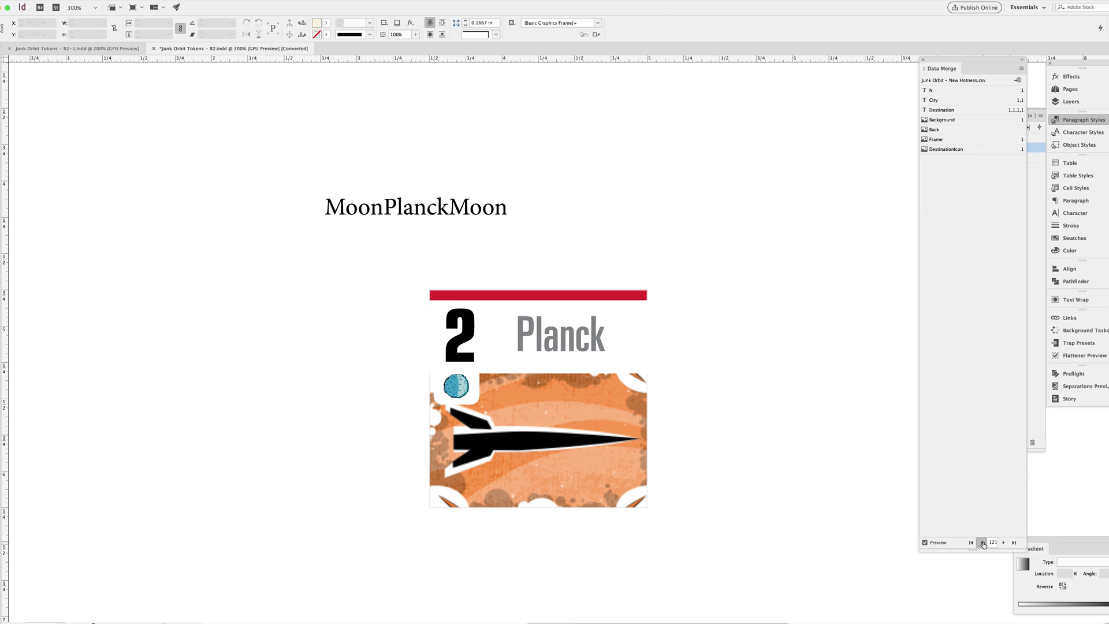
click(982, 542)
click(982, 542)
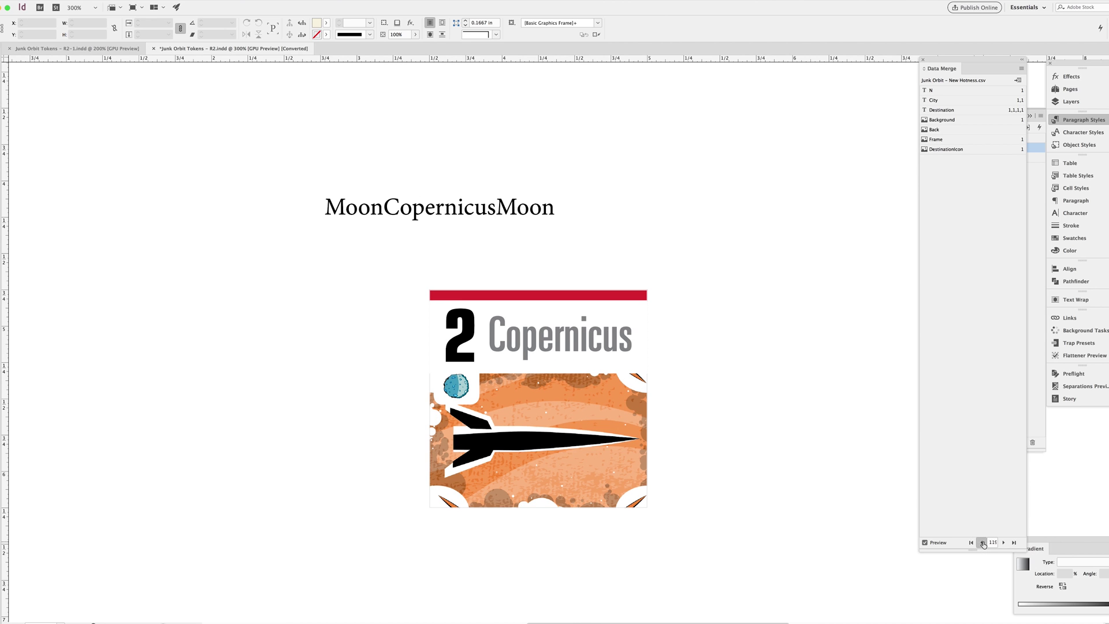
click(982, 543)
click(982, 542)
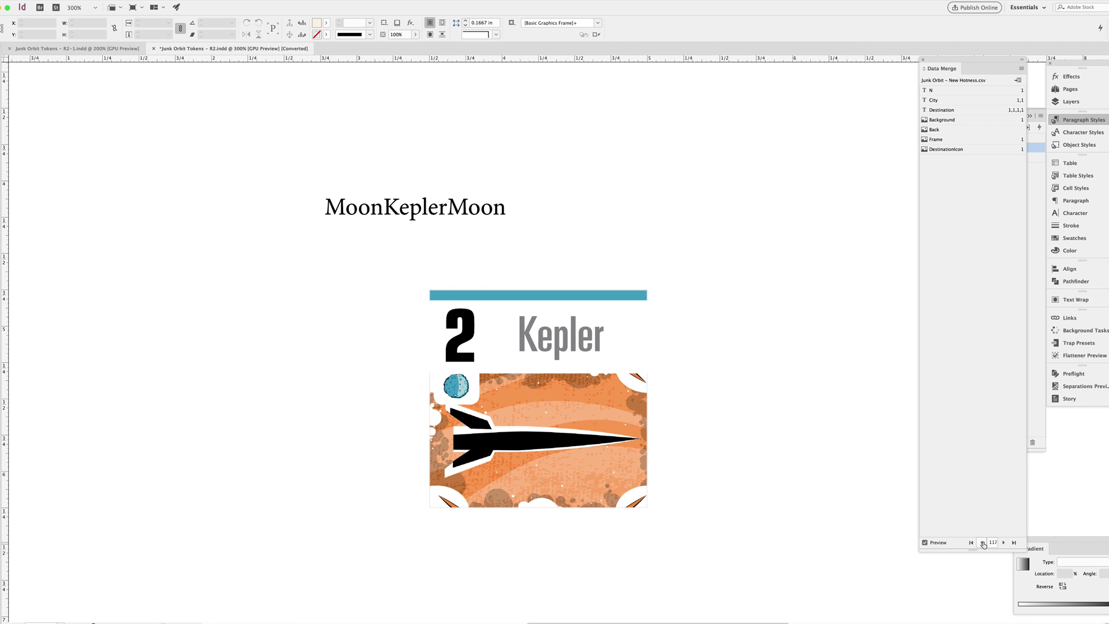
click(982, 543)
click(983, 543)
click(983, 543)
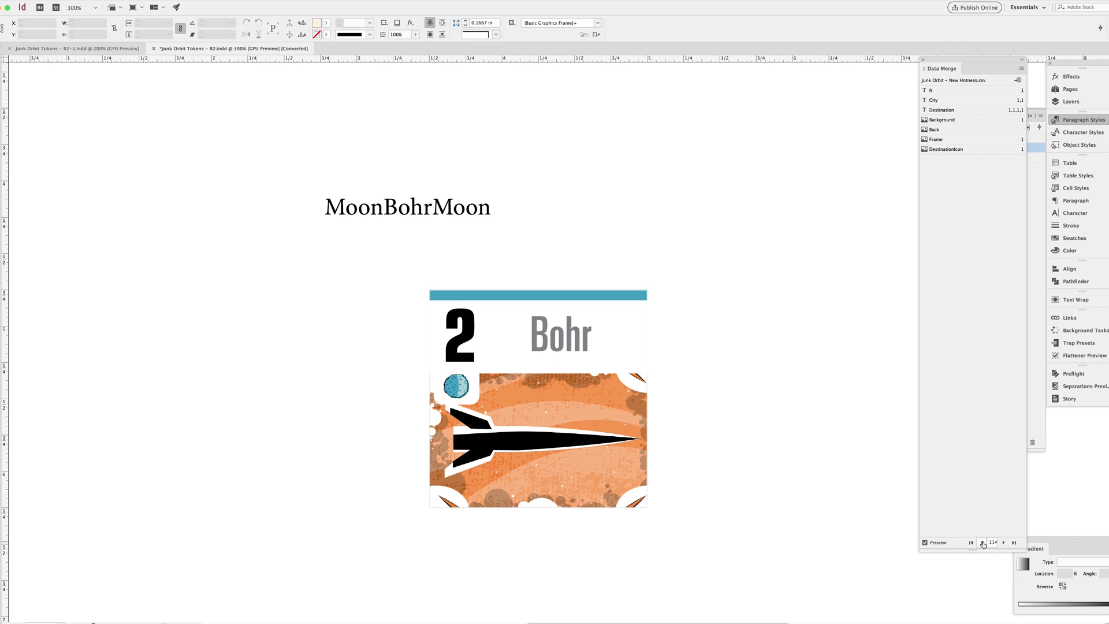
click(982, 542)
click(982, 543)
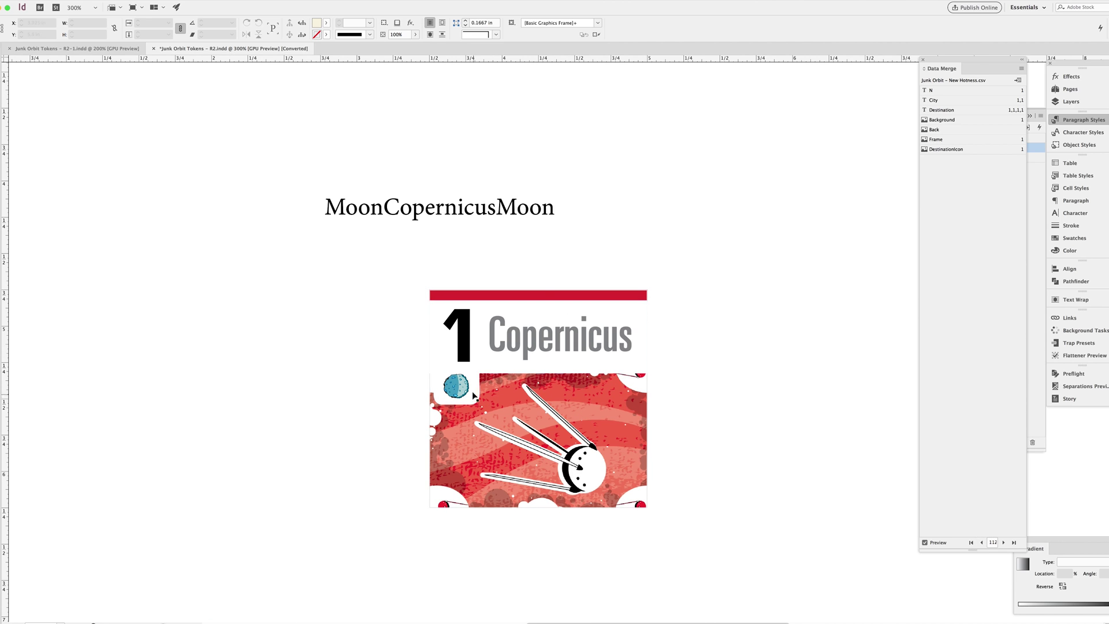
Step: Select the number frame behind the card's header text frame
click(466, 353)
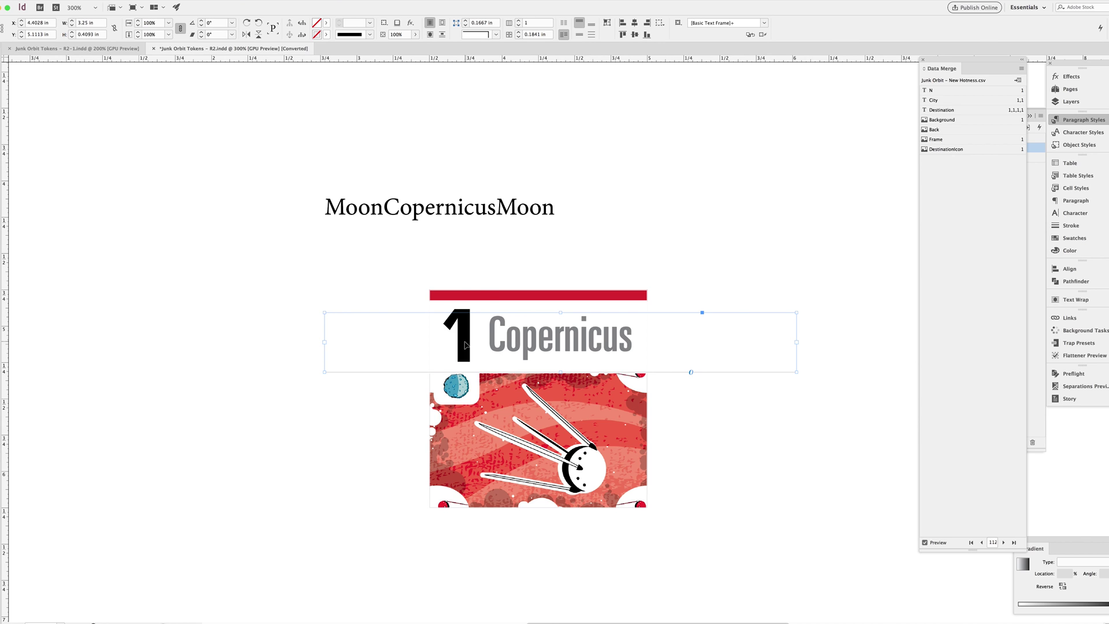
key(super+shift+a)
super+click(466, 345)
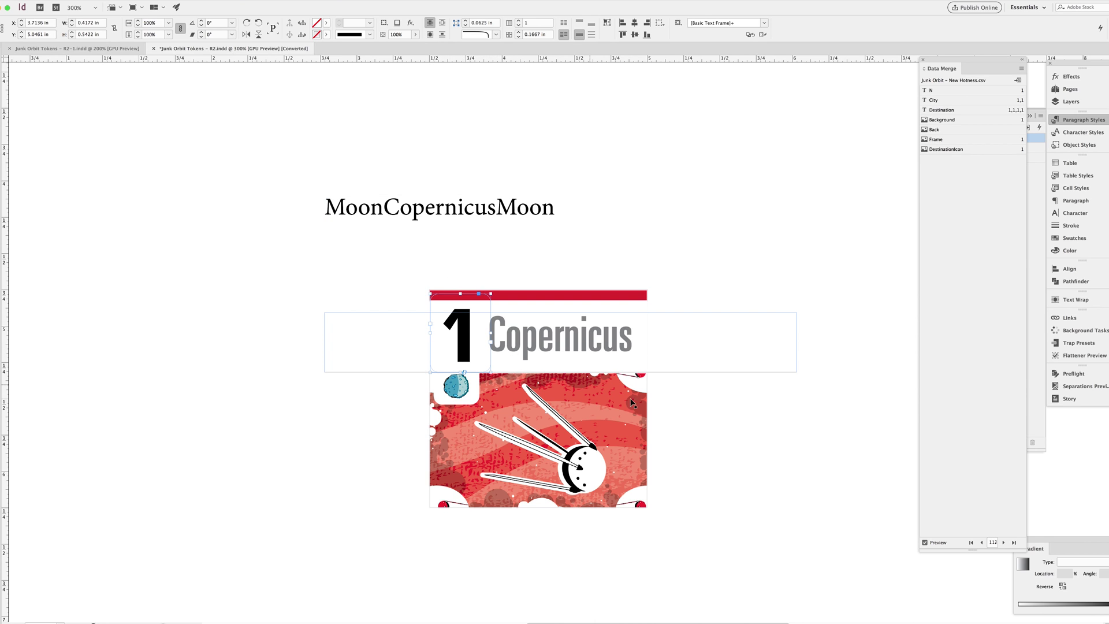
Step: Step back to record 107, where the Mars city Wendell shows red
click(981, 542)
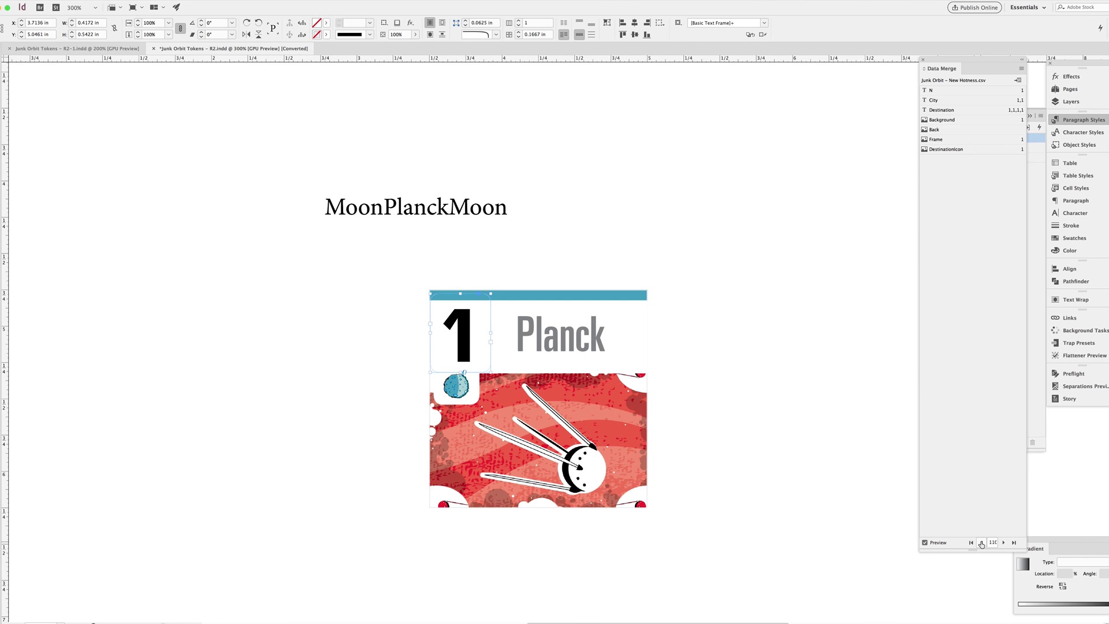
click(981, 542)
click(981, 542)
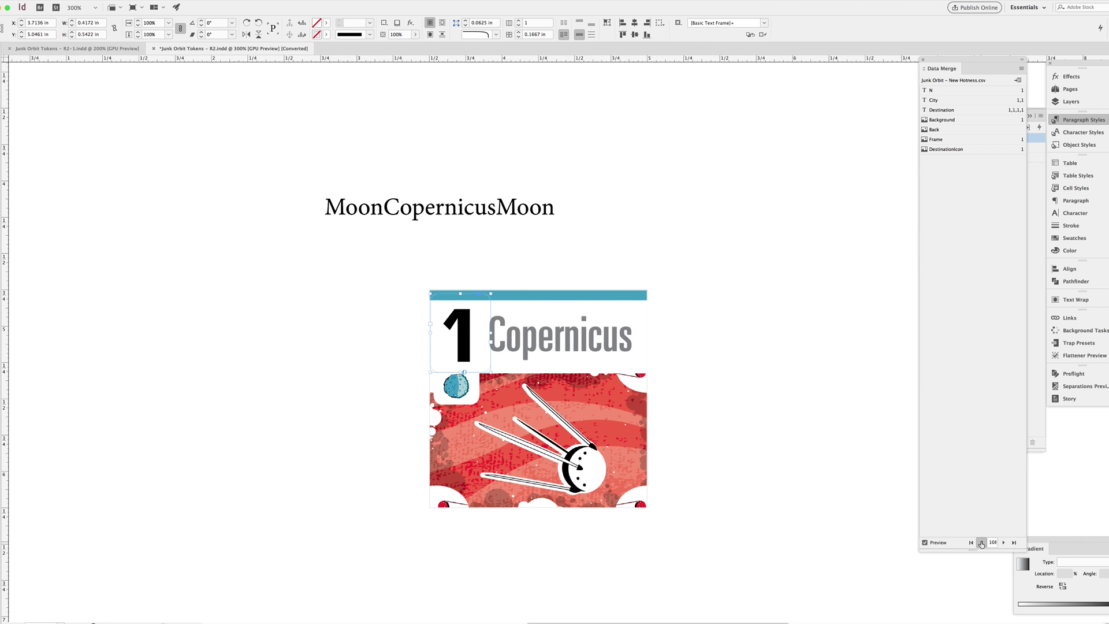
click(981, 542)
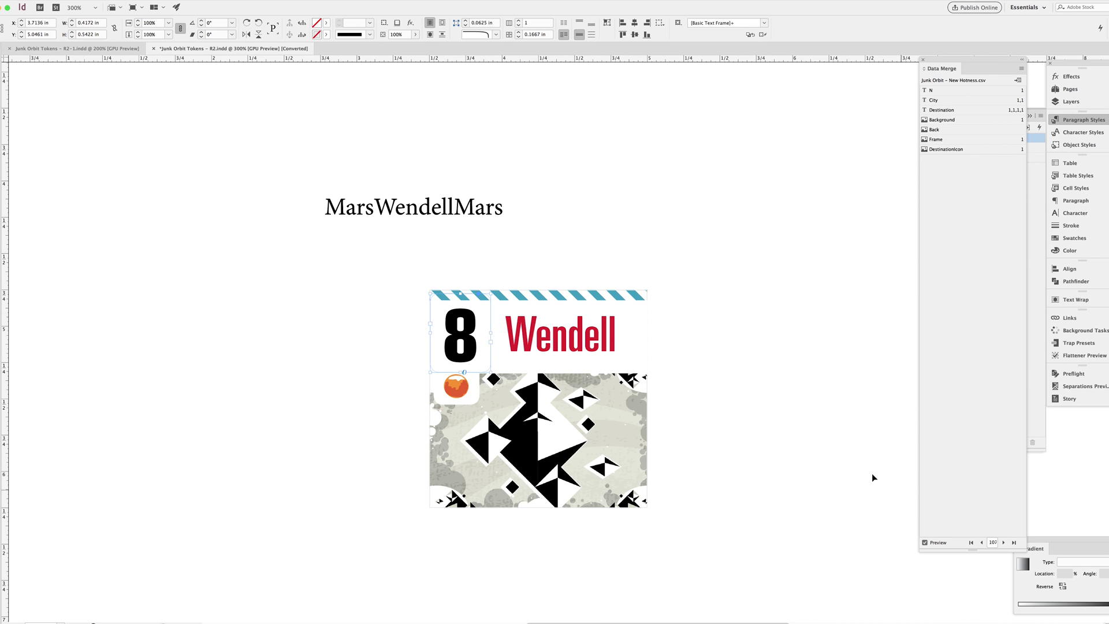
click(736, 418)
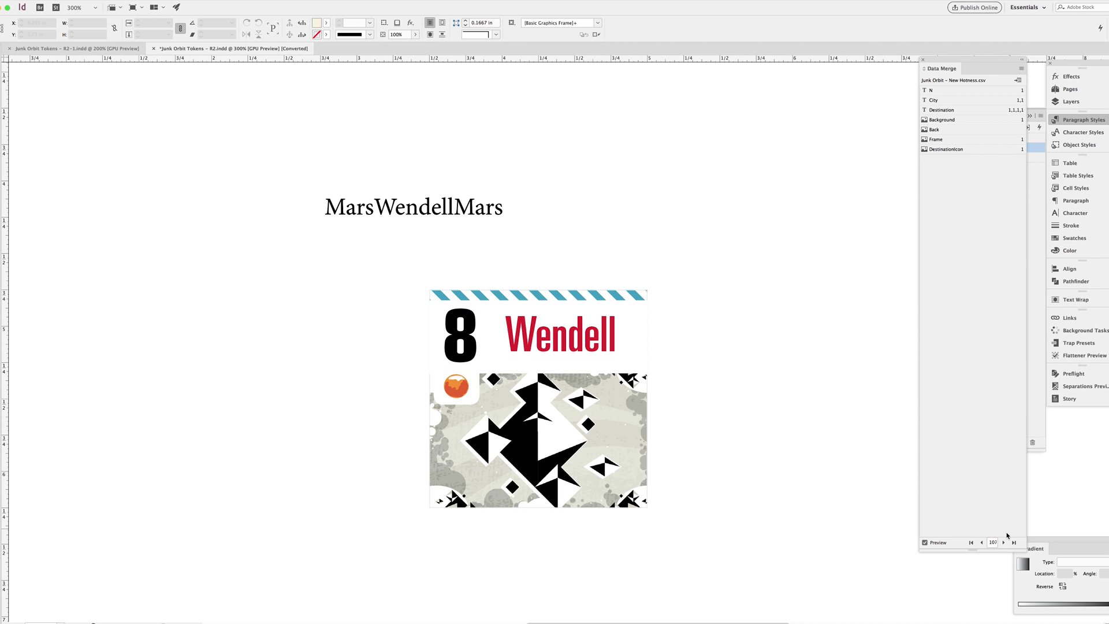